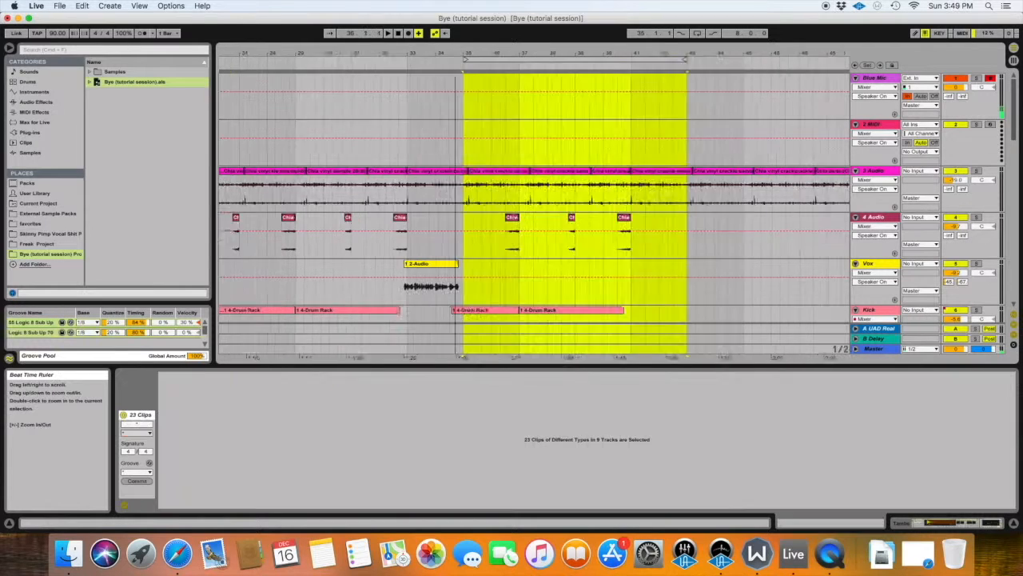
Play the section from bar 32 and review the drum, topline and Thin Pad tracks around bars 33 to 41.
{"action": "left_click_drag", "start_coordinate": [542, 50], "coordinate": [409, 62]}
{"action": "scroll", "coordinate": [336, 277], "scroll_direction": "down", "scroll_amount": 4}
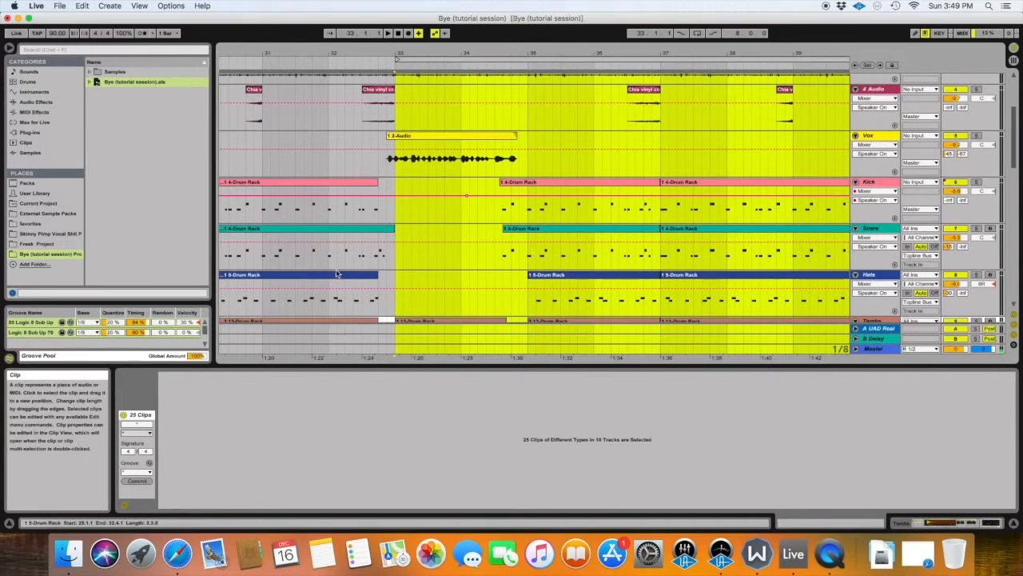
{"action": "left_click", "coordinate": [344, 214]}
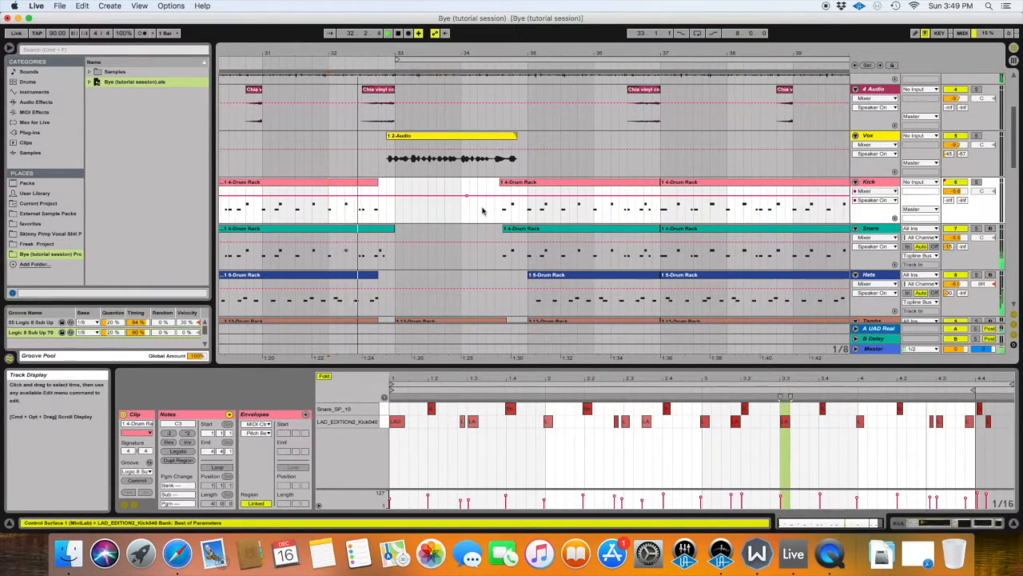
{"action": "scroll", "coordinate": [468, 204], "scroll_direction": "down", "scroll_amount": 1}
{"action": "scroll", "coordinate": [467, 205], "scroll_direction": "down", "scroll_amount": 3}
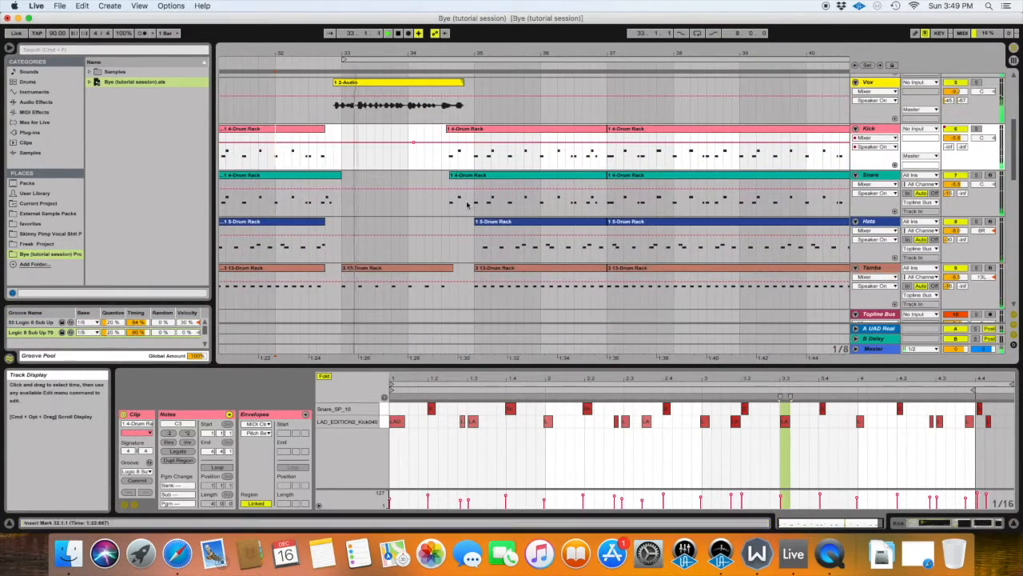
{"action": "scroll", "coordinate": [468, 204], "scroll_direction": "up", "scroll_amount": 2}
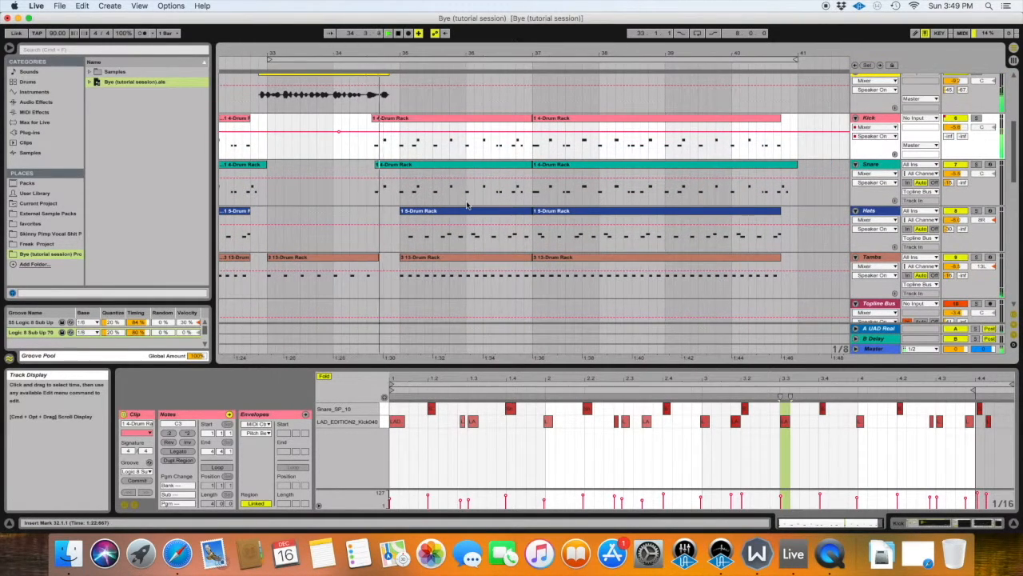
{"action": "scroll", "coordinate": [468, 204], "scroll_direction": "down", "scroll_amount": 4}
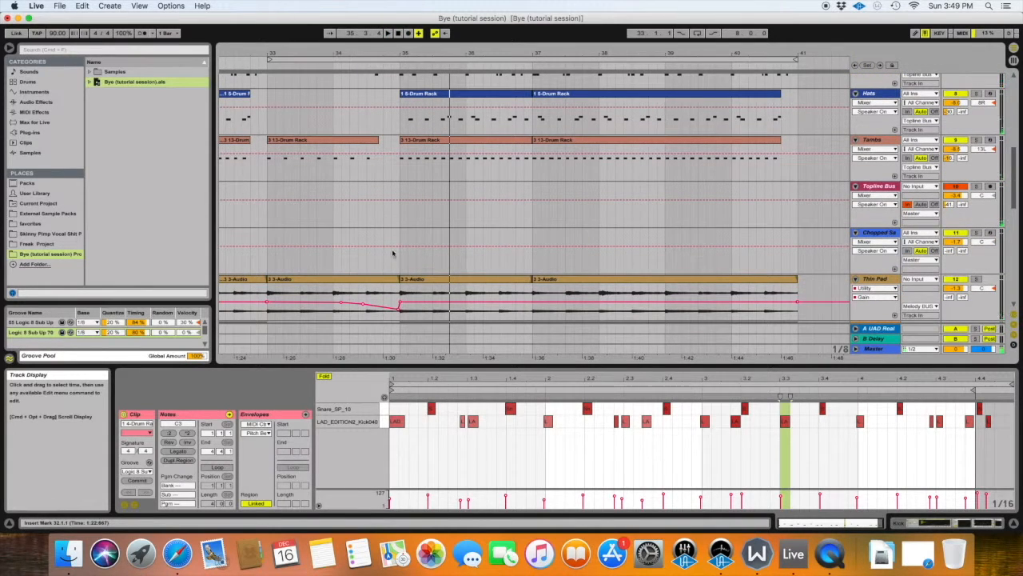
{"action": "scroll", "coordinate": [445, 218], "scroll_direction": "up", "scroll_amount": 1}
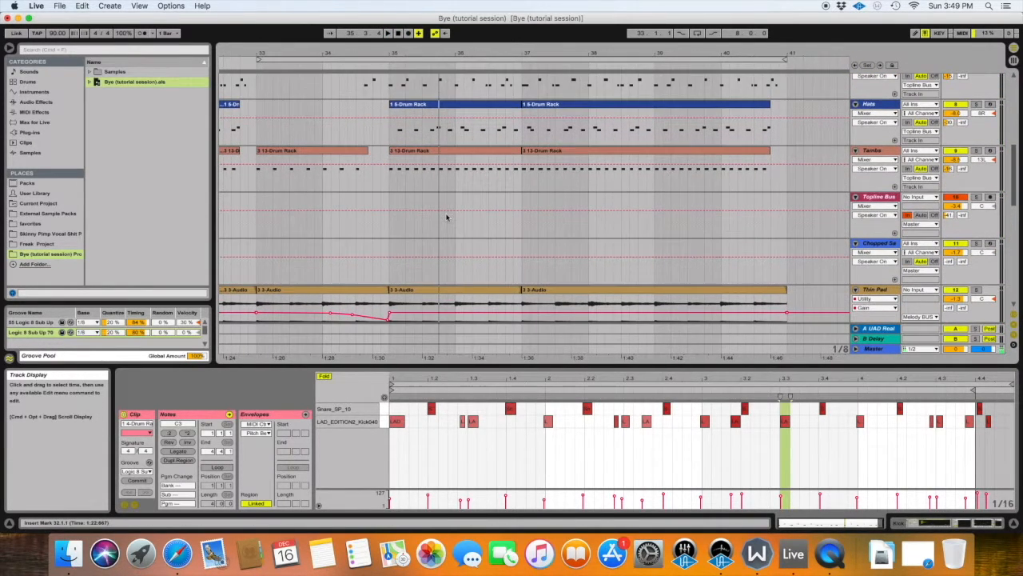
{"action": "scroll", "coordinate": [432, 243], "scroll_direction": "up", "scroll_amount": 2}
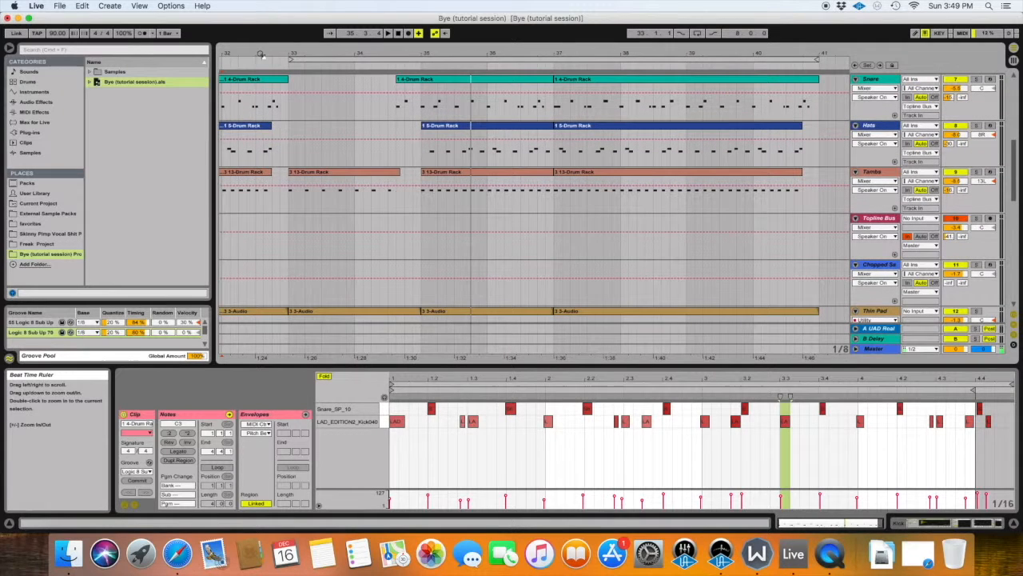
{"action": "scroll", "coordinate": [325, 158], "scroll_direction": "down", "scroll_amount": 3}
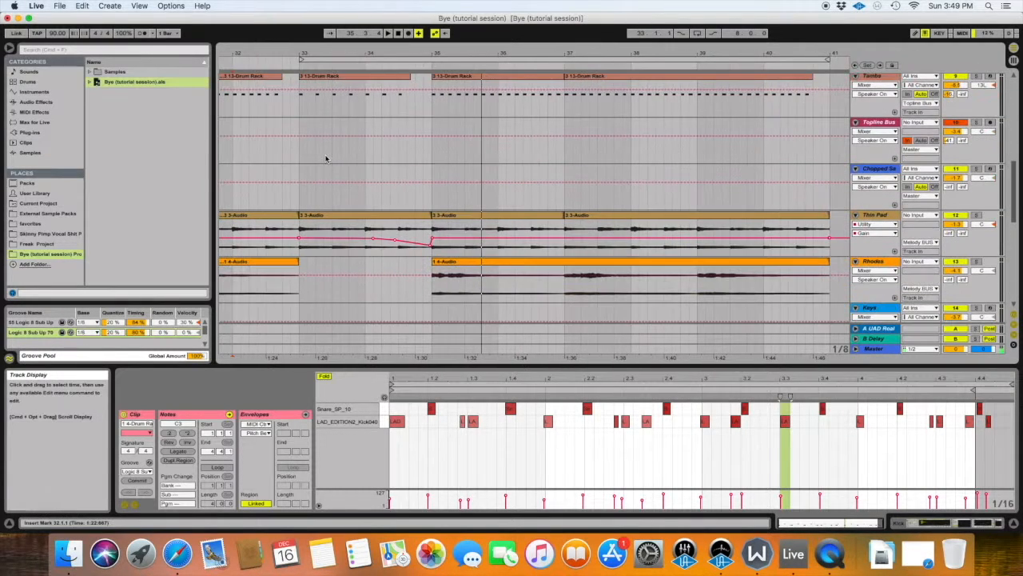
Shorten the Thin Pad clip that starts at bar 33 so it ends at 34.4.1.
{"action": "left_click_drag", "start_coordinate": [311, 53], "coordinate": [326, 112]}
{"action": "scroll", "coordinate": [499, 258], "scroll_direction": "up", "scroll_amount": 1}
{"action": "left_click", "coordinate": [480, 229]}
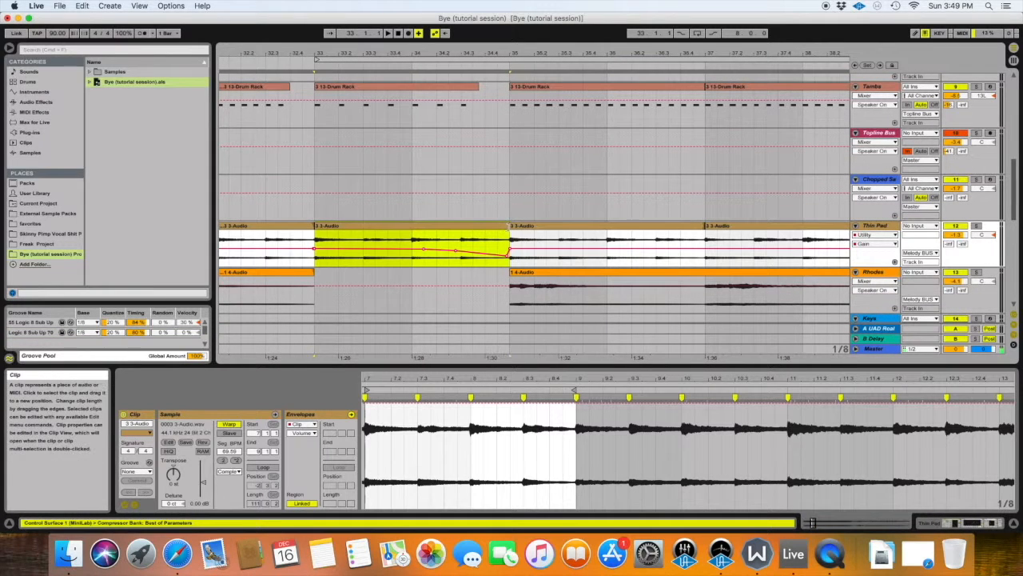
{"action": "mouse_move", "coordinate": [500, 227]}
{"action": "left_mouse_down"}
{"action": "mouse_move", "coordinate": [456, 228]}
{"action": "mouse_move", "coordinate": [506, 227]}
{"action": "mouse_move", "coordinate": [485, 228]}
{"action": "left_mouse_up"}
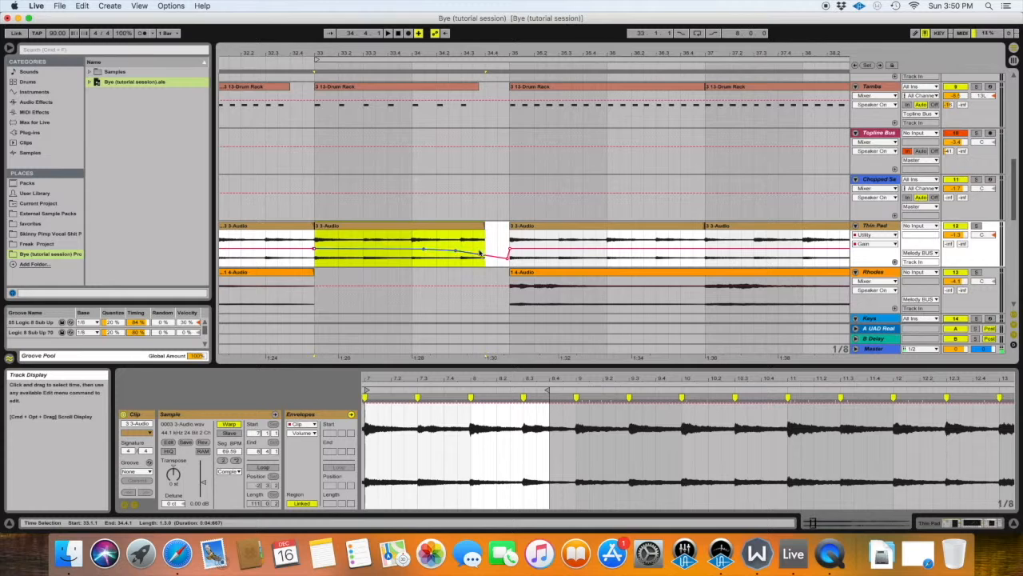
Add Thin Pad gain breakpoints at 34.4.1, pulled down low, and just before bar 34, auditioning the fade from bar 33.
{"action": "left_click", "coordinate": [485, 257]}
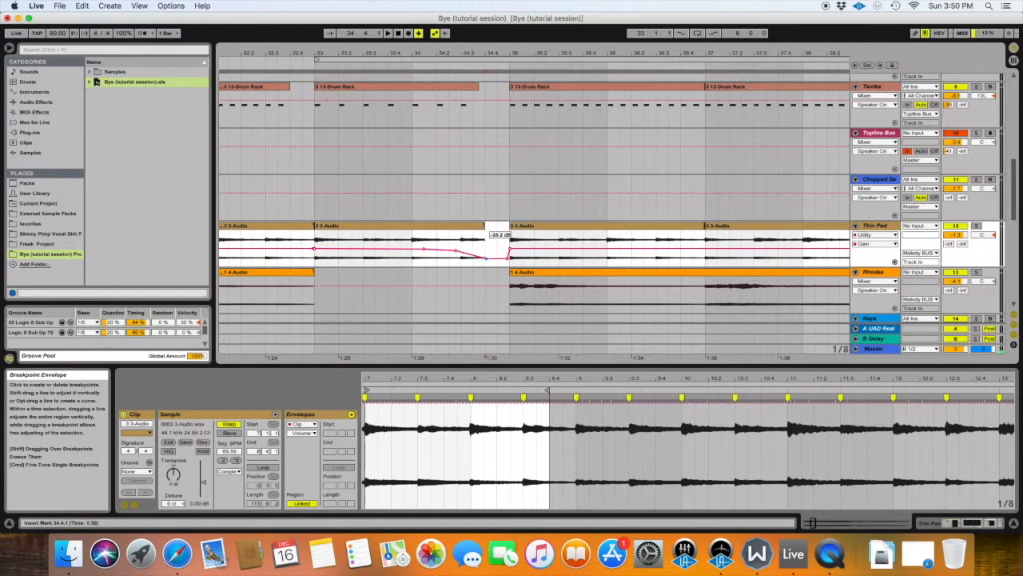
{"action": "left_click", "coordinate": [316, 241]}
{"action": "key", "text": "space"}
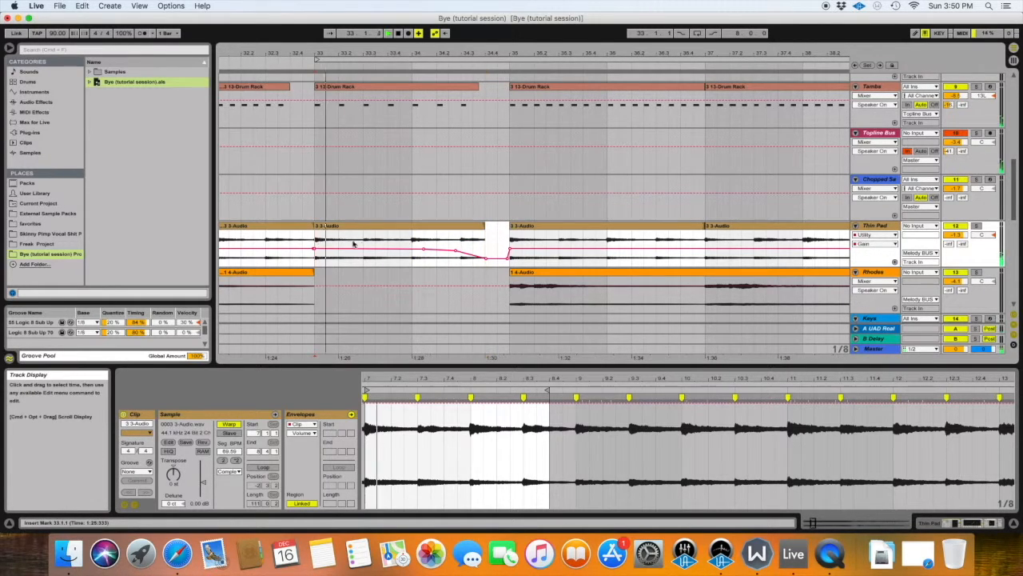
{"action": "left_click", "coordinate": [424, 251]}
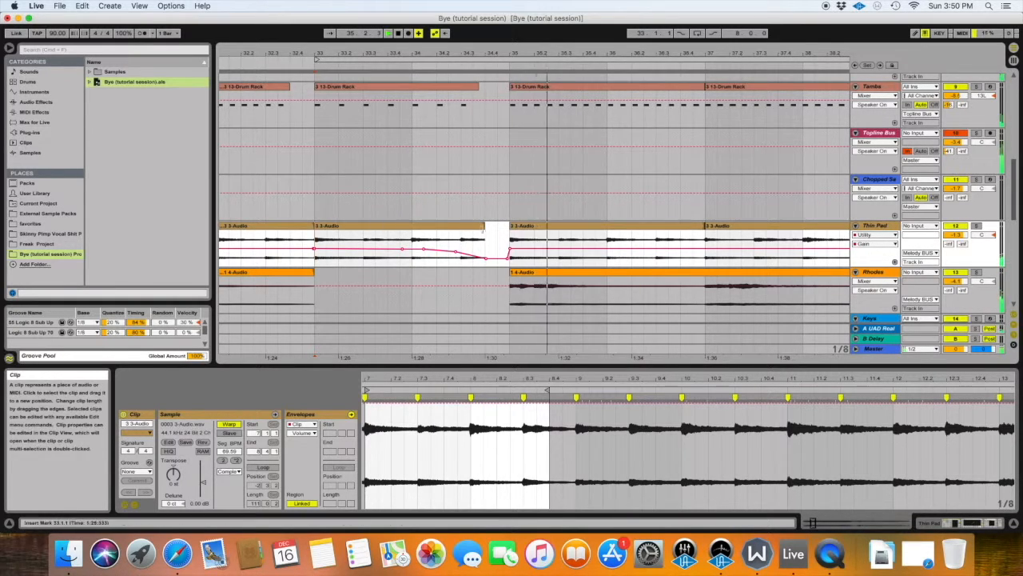
Look over the tracks in the current section and find the spare clips parked around bar 241.
{"action": "scroll", "coordinate": [488, 230], "scroll_direction": "up", "scroll_amount": 5}
{"action": "scroll", "coordinate": [488, 230], "scroll_direction": "up", "scroll_amount": 4}
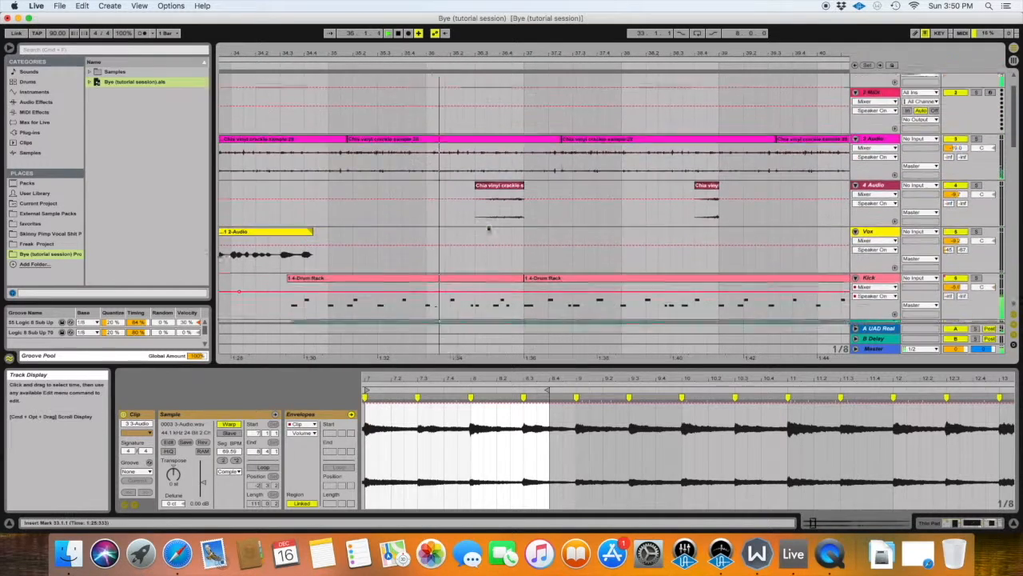
{"action": "scroll", "coordinate": [399, 96], "scroll_direction": "down", "scroll_amount": 5}
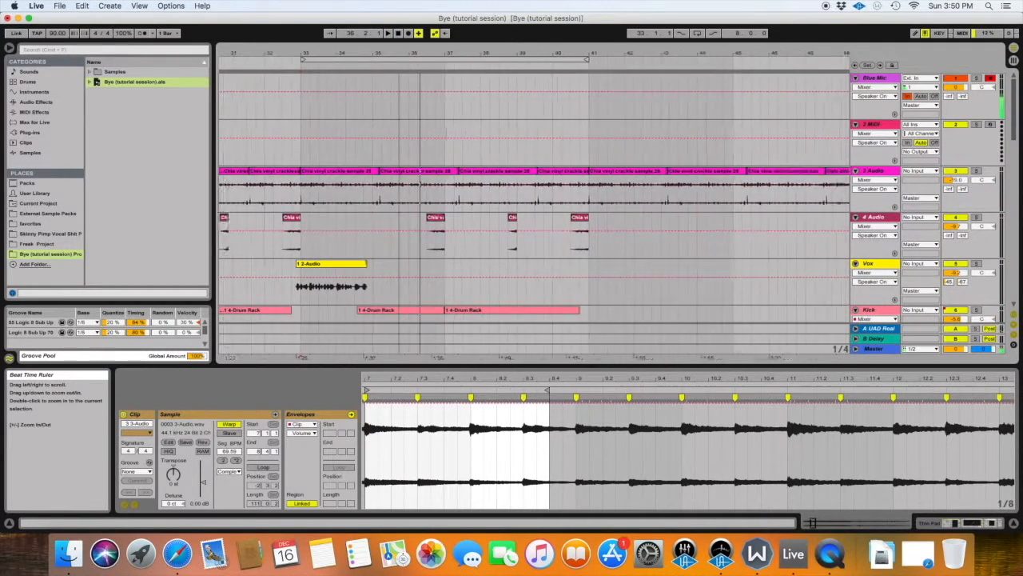
{"action": "scroll", "coordinate": [421, 166], "scroll_direction": "down", "scroll_amount": 1}
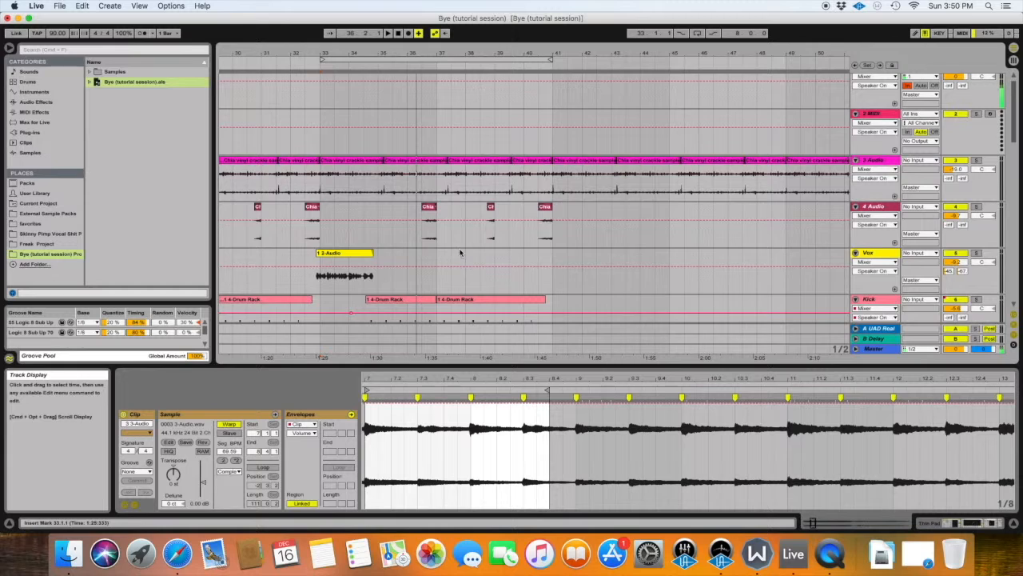
{"action": "scroll", "coordinate": [460, 253], "scroll_direction": "down", "scroll_amount": 10}
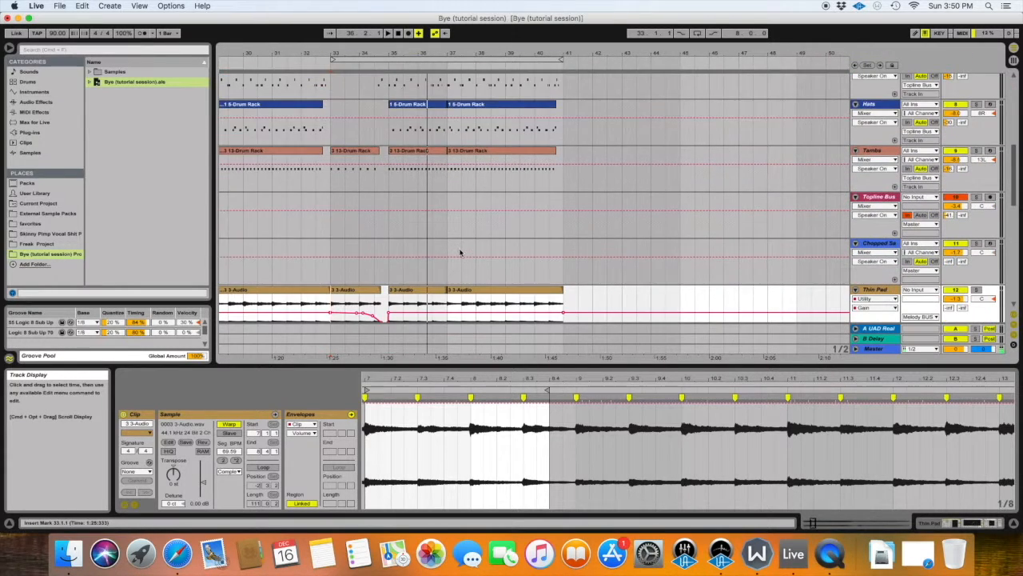
{"action": "scroll", "coordinate": [460, 253], "scroll_direction": "down", "scroll_amount": 3}
{"action": "scroll", "coordinate": [460, 253], "scroll_direction": "down", "scroll_amount": 1}
{"action": "scroll", "coordinate": [456, 241], "scroll_direction": "right", "scroll_amount": 15}
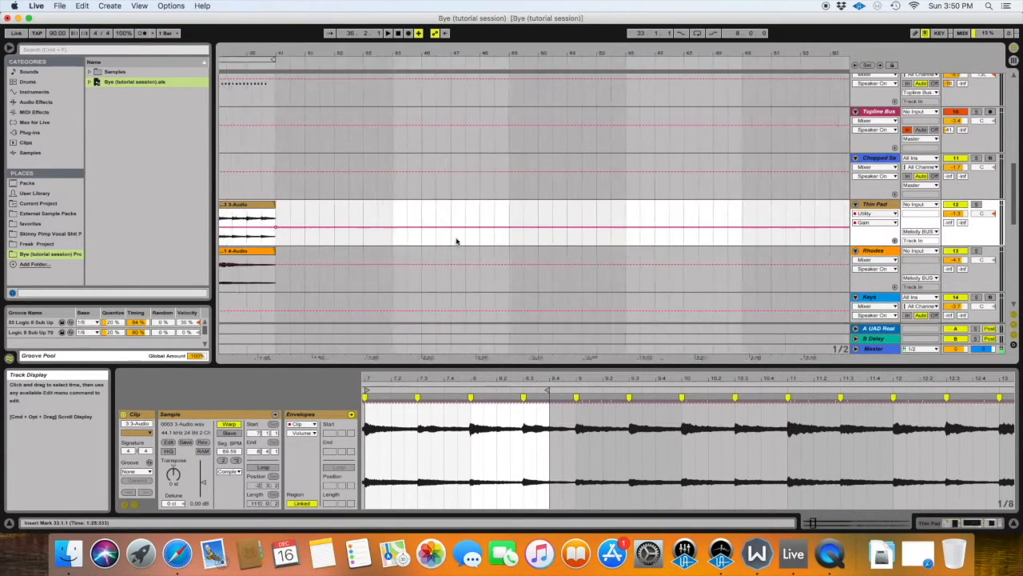
{"action": "scroll", "coordinate": [457, 240], "scroll_direction": "right", "scroll_amount": 20}
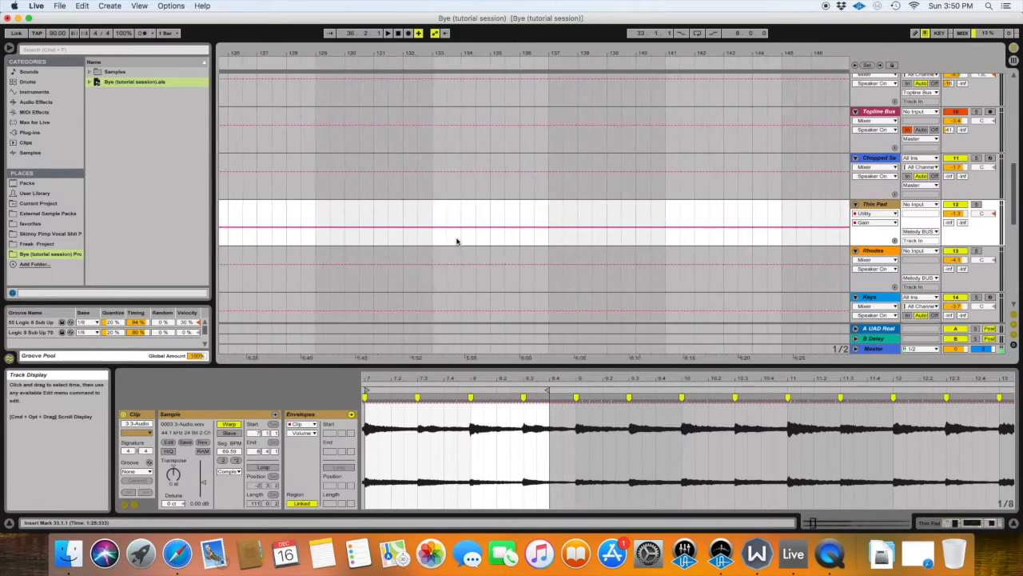
{"action": "scroll", "coordinate": [456, 241], "scroll_direction": "right", "scroll_amount": 20}
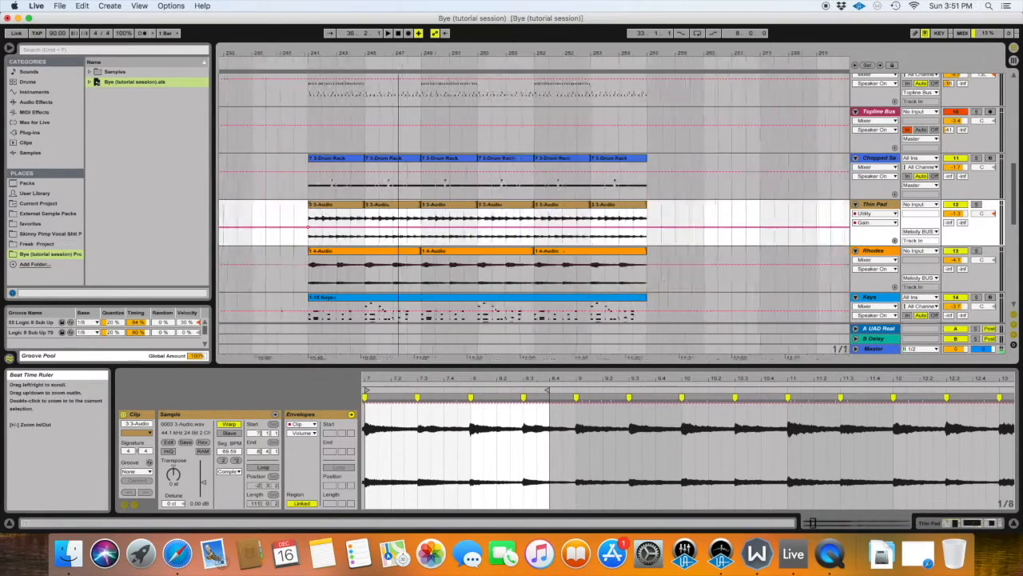
{"action": "scroll", "coordinate": [425, 121], "scroll_direction": "down", "scroll_amount": 1}
{"action": "scroll", "coordinate": [425, 122], "scroll_direction": "down", "scroll_amount": 5}
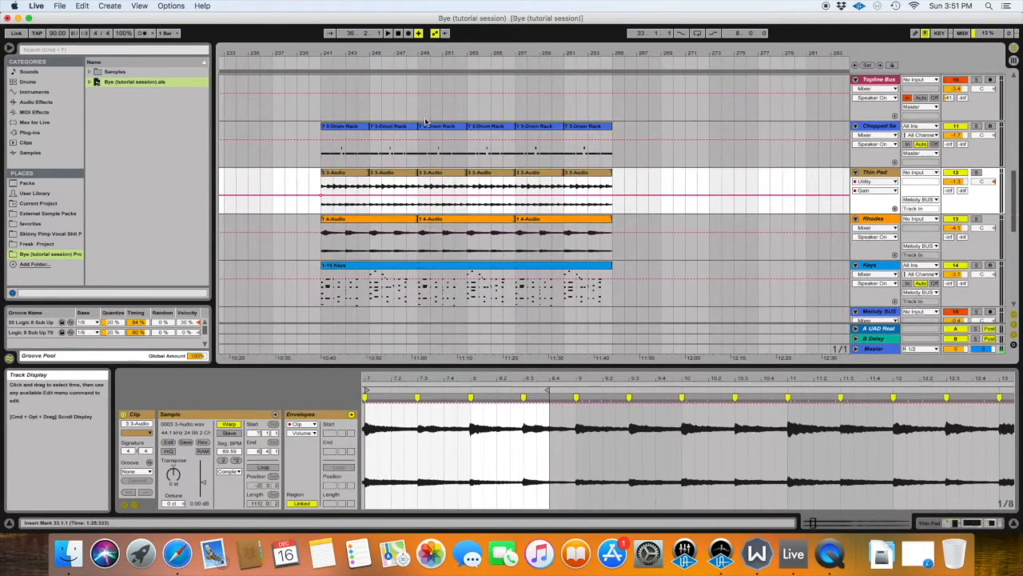
Copy the first Chopped Sample clip, spanning bars 241 to 245, from the parked clips.
{"action": "left_click", "coordinate": [415, 229]}
{"action": "scroll", "coordinate": [392, 172], "scroll_direction": "up", "scroll_amount": 3}
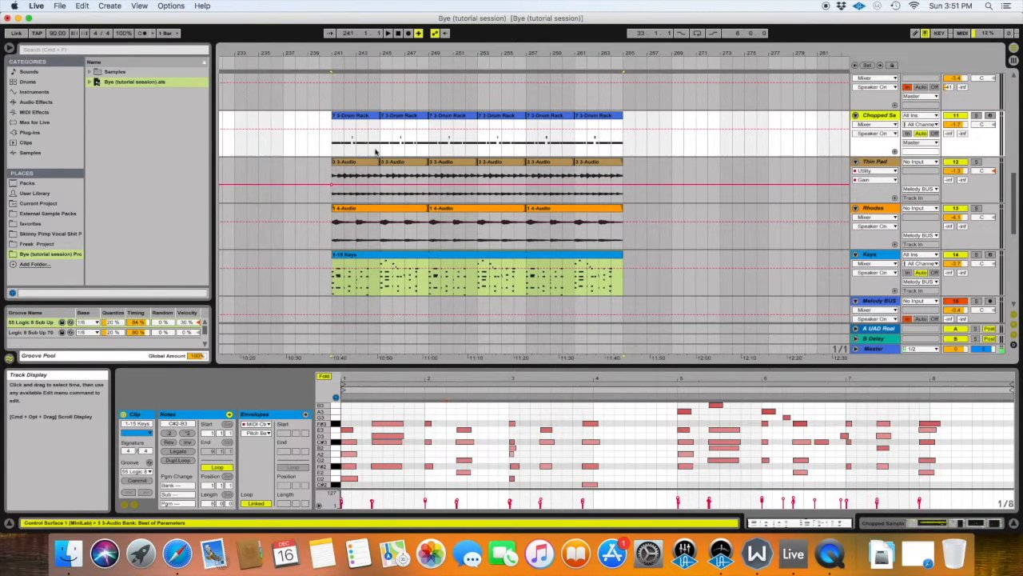
{"action": "scroll", "coordinate": [376, 152], "scroll_direction": "down", "scroll_amount": 16}
{"action": "left_click_drag", "start_coordinate": [336, 143], "coordinate": [479, 151]}
{"action": "scroll", "coordinate": [478, 151], "scroll_direction": "down", "scroll_amount": 6}
{"action": "scroll", "coordinate": [477, 151], "scroll_direction": "up", "scroll_amount": 15}
{"action": "scroll", "coordinate": [484, 239], "scroll_direction": "down", "scroll_amount": 13}
{"action": "left_click_drag", "start_coordinate": [450, 173], "coordinate": [356, 177]}
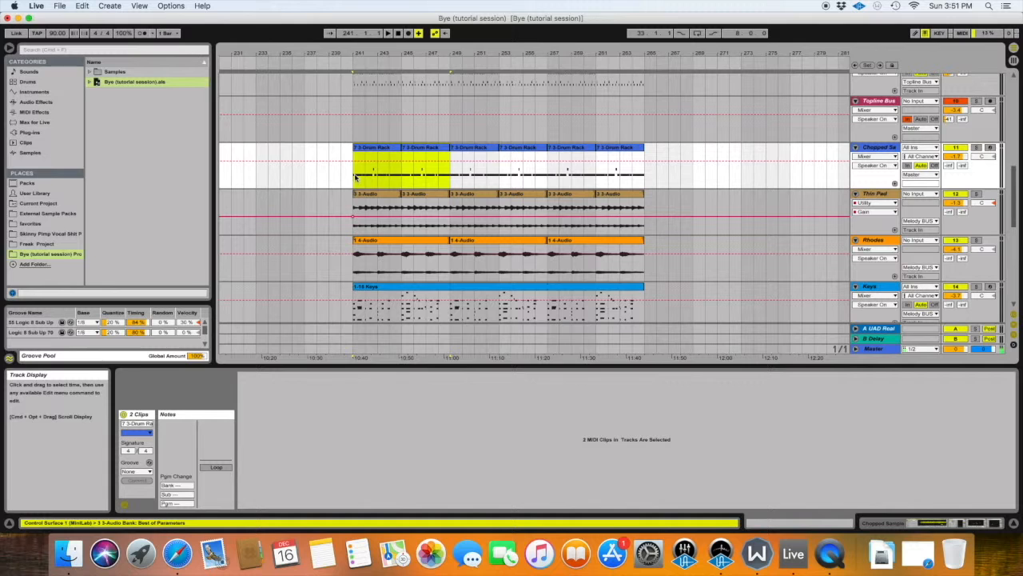
{"action": "left_click", "coordinate": [389, 148]}
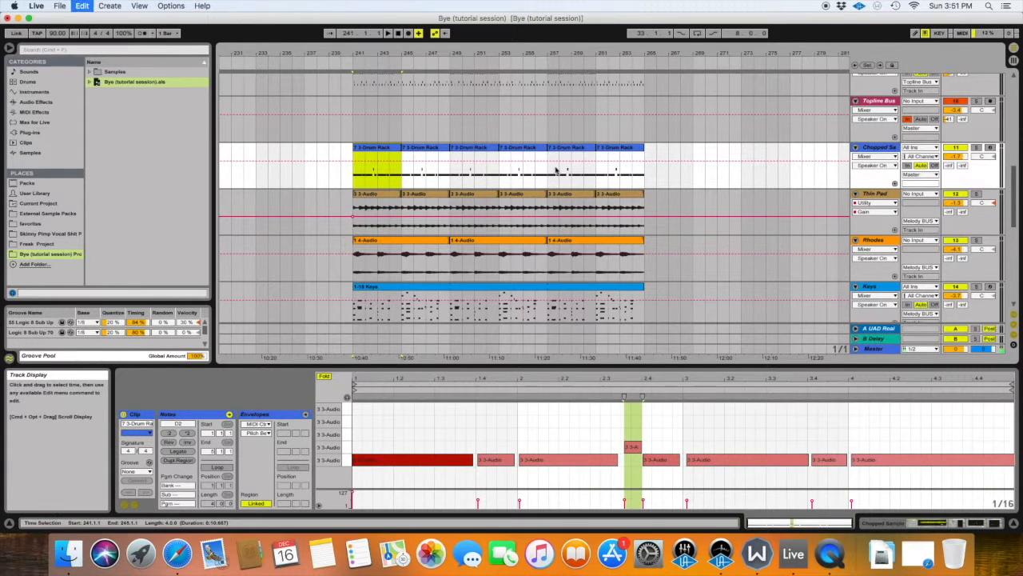
Paste the copied clip on the Chopped Sample track at bar 35 and audition it with playback from bar 33.
{"action": "scroll", "coordinate": [583, 154], "scroll_direction": "left", "scroll_amount": 20}
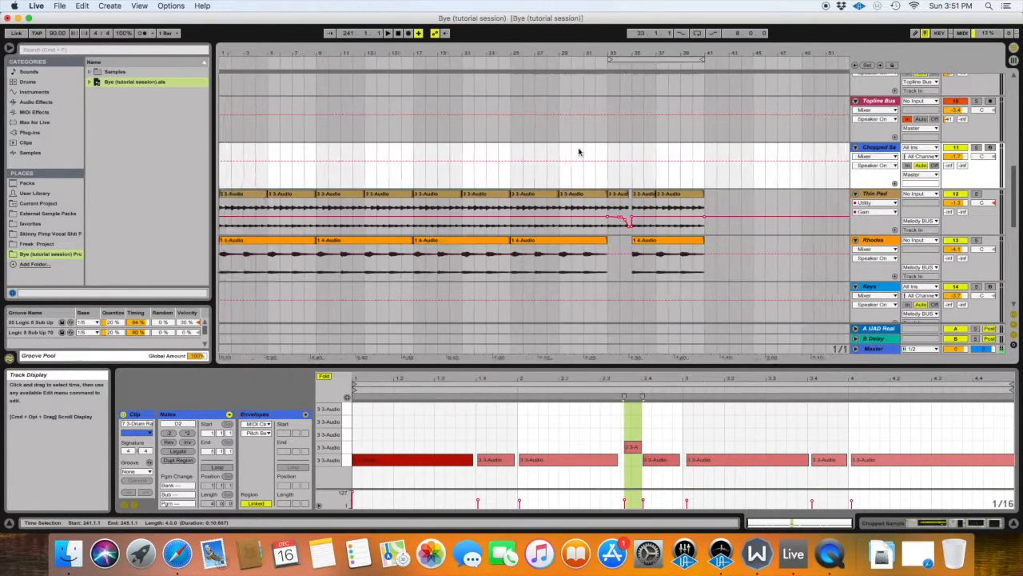
{"action": "left_click", "coordinate": [525, 169]}
{"action": "key", "text": "space"}
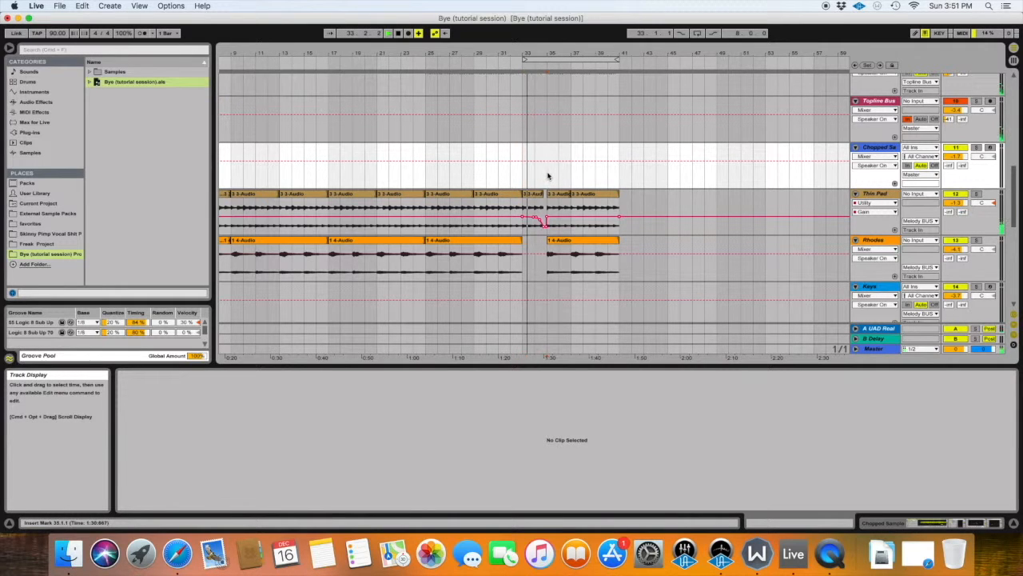
{"action": "key", "text": "super+v"}
{"action": "scroll", "coordinate": [559, 150], "scroll_direction": "right", "scroll_amount": 3}
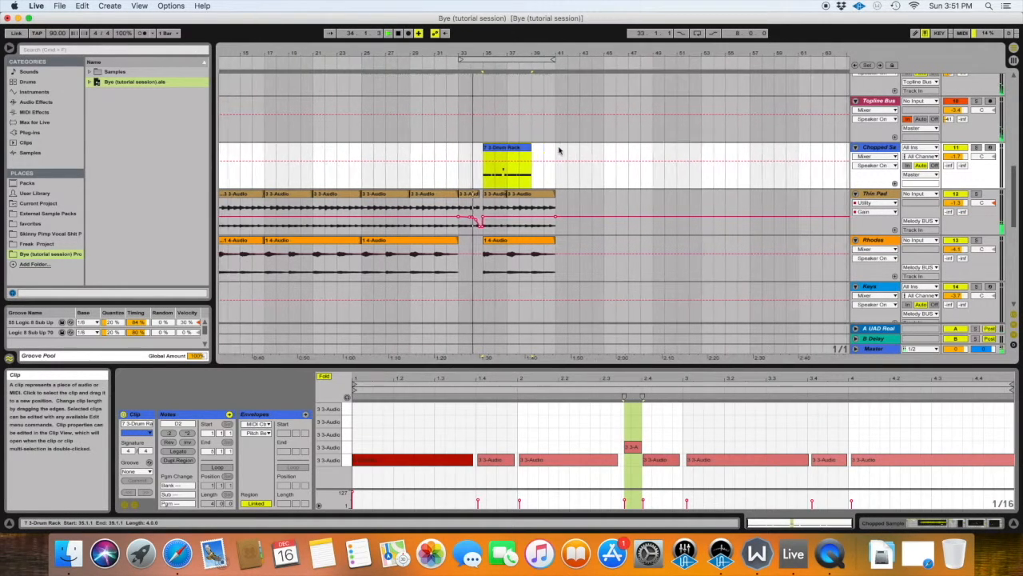
{"action": "left_click_drag", "start_coordinate": [498, 54], "coordinate": [498, 101]}
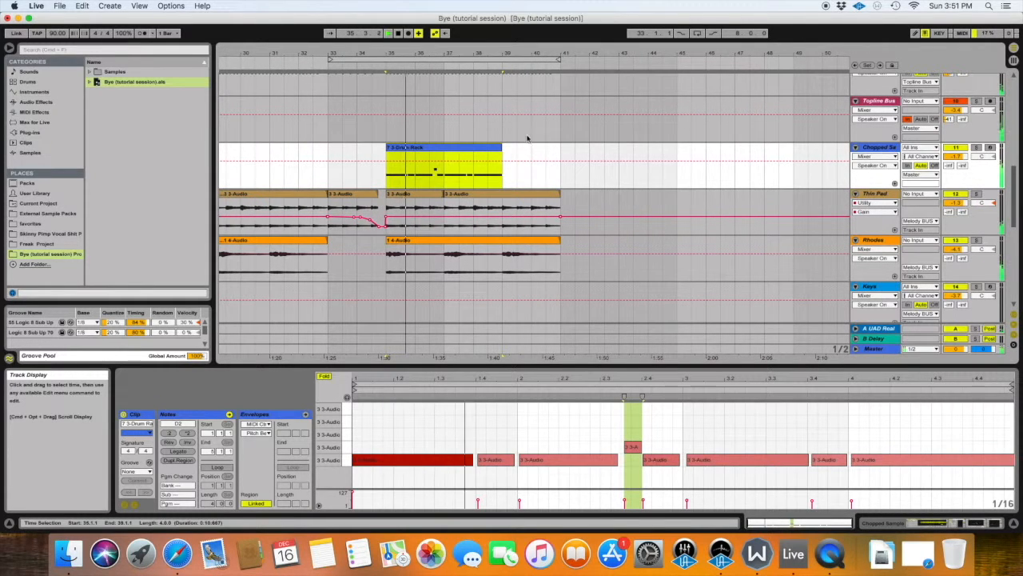
{"action": "scroll", "coordinate": [507, 156], "scroll_direction": "down", "scroll_amount": 3}
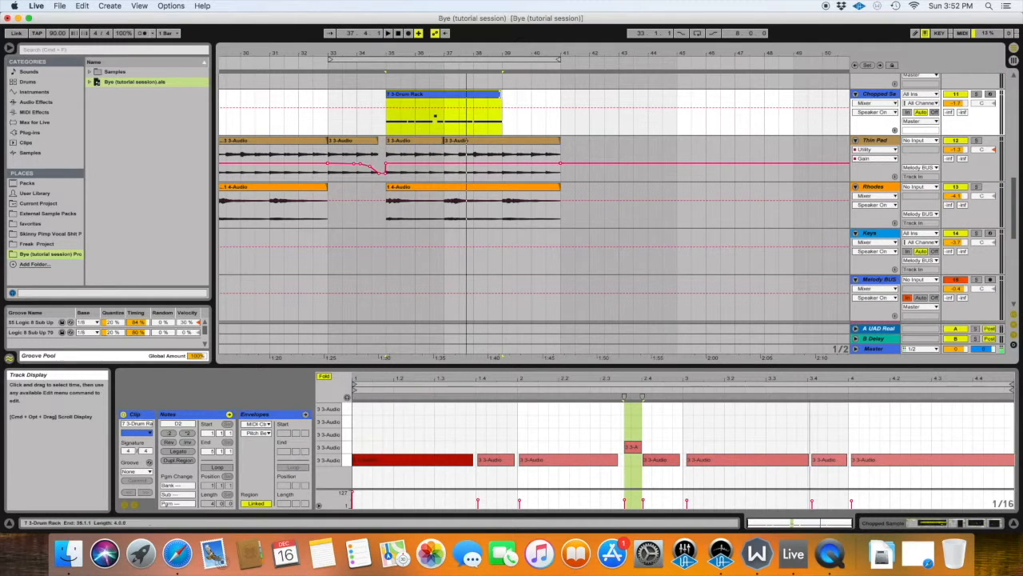
Move the pasted Chopped Sample clip so that it starts at bar 33.
{"action": "left_click", "coordinate": [434, 95]}
{"action": "mouse_move", "coordinate": [406, 95]}
{"action": "left_mouse_down"}
{"action": "mouse_move", "coordinate": [656, 96]}
{"action": "mouse_move", "coordinate": [404, 96]}
{"action": "left_mouse_up"}
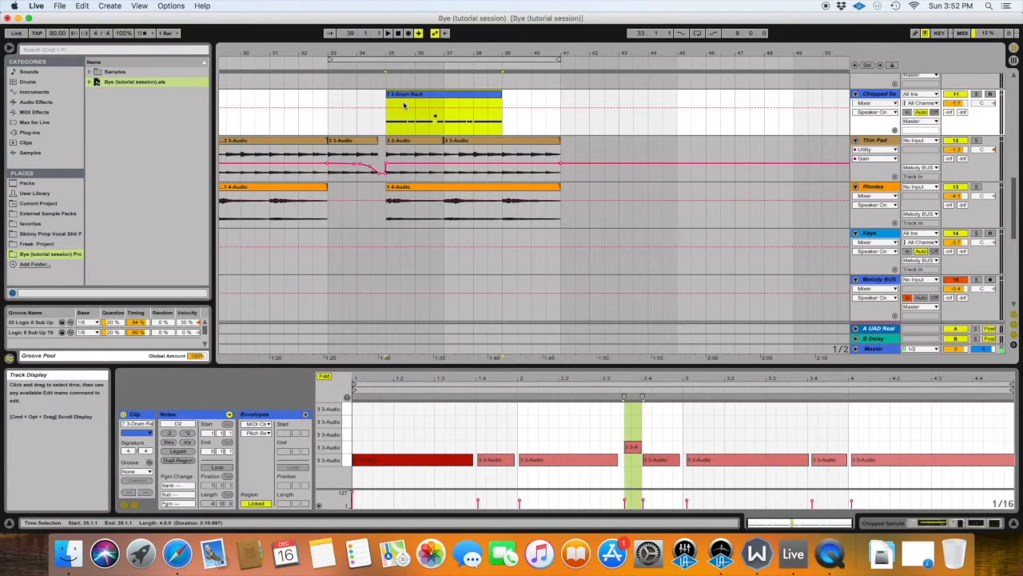
{"action": "mouse_move", "coordinate": [395, 67]}
{"action": "left_mouse_down"}
{"action": "mouse_move", "coordinate": [453, 64]}
{"action": "mouse_move", "coordinate": [395, 63]}
{"action": "left_mouse_up"}
{"action": "left_click", "coordinate": [406, 102]}
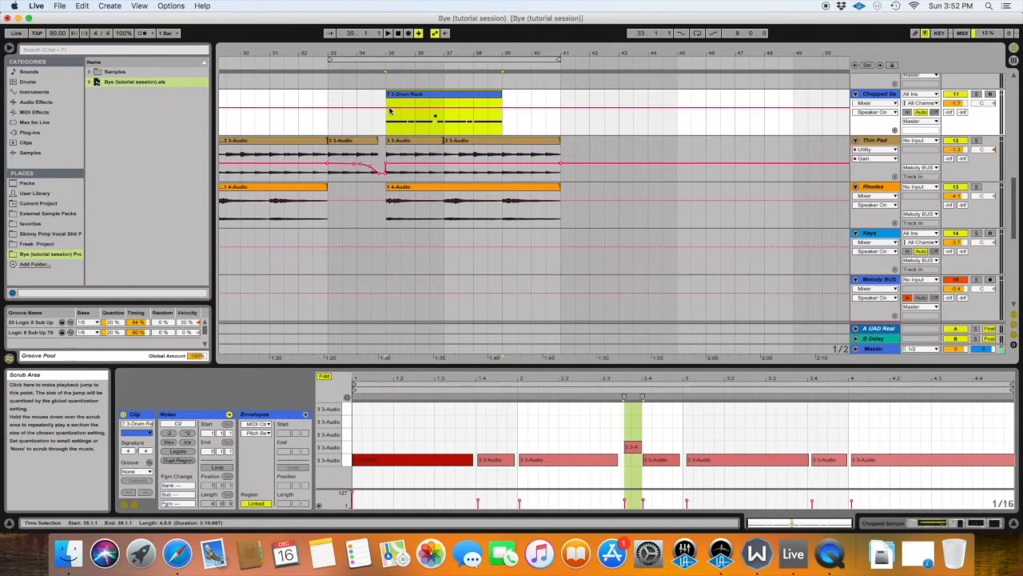
{"action": "left_click_drag", "start_coordinate": [394, 96], "coordinate": [335, 98]}
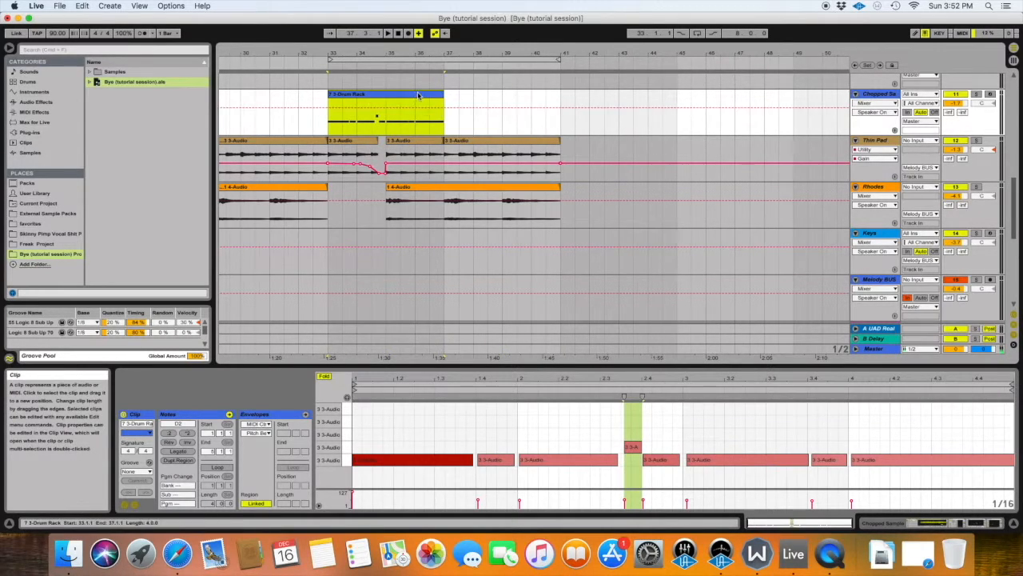
Duplicate the Chopped Sample clip directly after itself and delete the portion between bars 33 and 35.
{"action": "key", "text": "super+d"}
{"action": "left_click_drag", "start_coordinate": [319, 120], "coordinate": [354, 118]}
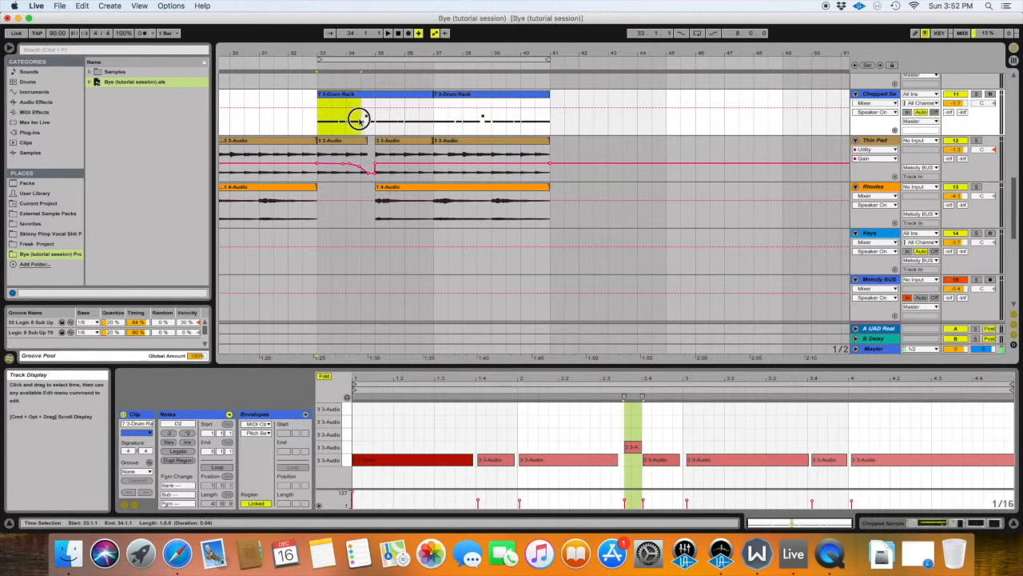
{"action": "key", "text": "Delete"}
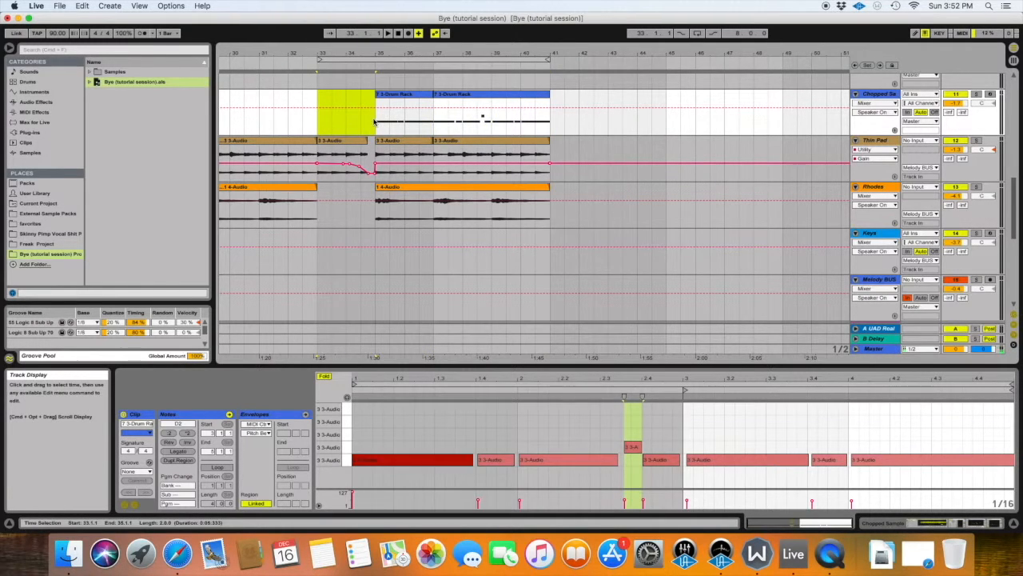
Copy the High Bass clips spanning bars 241 to 249 from the parked clips.
{"action": "scroll", "coordinate": [375, 120], "scroll_direction": "down", "scroll_amount": 5}
{"action": "scroll", "coordinate": [376, 120], "scroll_direction": "left", "scroll_amount": 2}
{"action": "scroll", "coordinate": [424, 169], "scroll_direction": "right", "scroll_amount": 20}
{"action": "scroll", "coordinate": [443, 152], "scroll_direction": "right", "scroll_amount": 18}
{"action": "left_click_drag", "start_coordinate": [474, 159], "coordinate": [710, 166]}
Paste the copied clips on the High Bass track at bar 33 and delete the portion between bars 33 and 35.
{"action": "scroll", "coordinate": [544, 210], "scroll_direction": "left", "scroll_amount": 20}
{"action": "scroll", "coordinate": [544, 210], "scroll_direction": "up", "scroll_amount": 1}
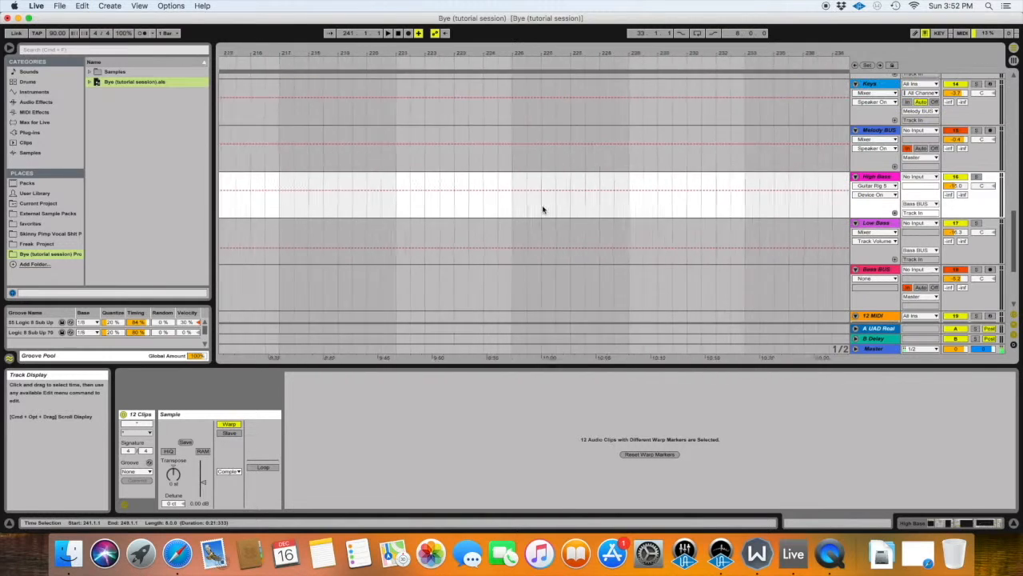
{"action": "scroll", "coordinate": [549, 210], "scroll_direction": "left", "scroll_amount": 10}
{"action": "left_click", "coordinate": [512, 214]}
{"action": "left_click_drag", "start_coordinate": [578, 210], "coordinate": [568, 214]}
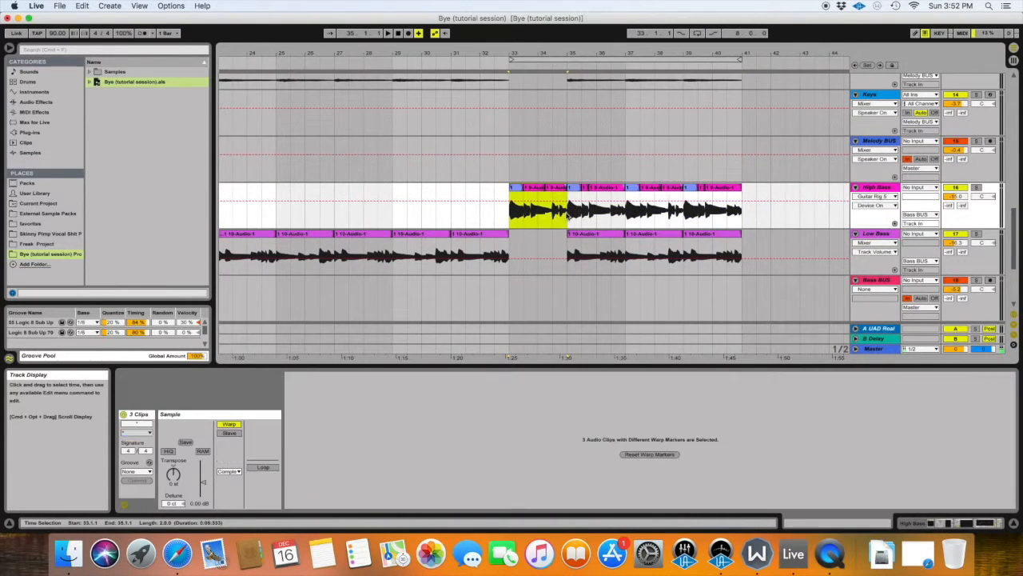
{"action": "key", "text": "Delete"}
Play the section from just before bar 33 and examine the clips on all tracks up to bar 41.
{"action": "scroll", "coordinate": [552, 200], "scroll_direction": "up", "scroll_amount": 5}
{"action": "left_click", "coordinate": [489, 54]}
{"action": "scroll", "coordinate": [543, 152], "scroll_direction": "right", "scroll_amount": 3}
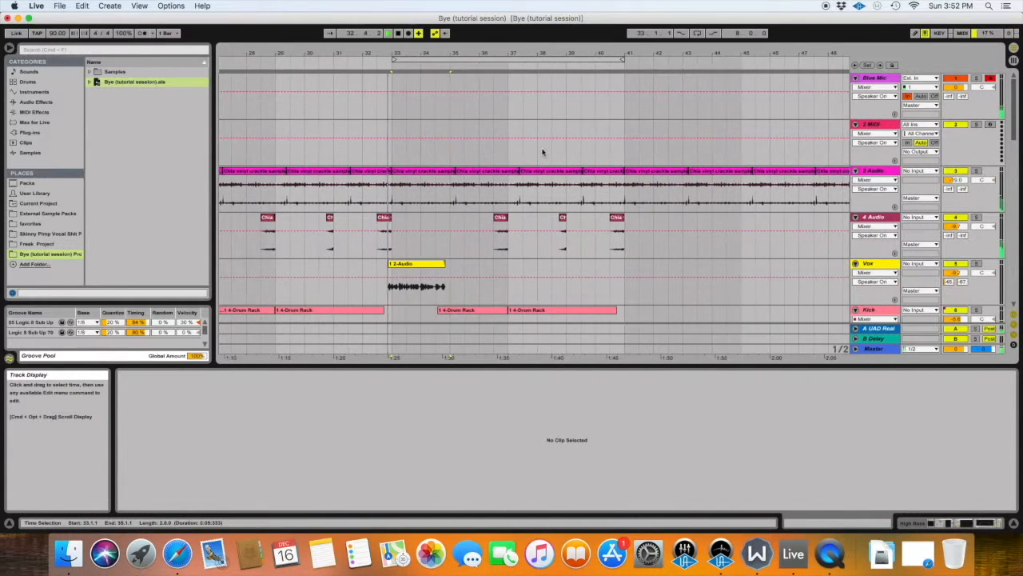
{"action": "key", "text": "shift+Tab"}
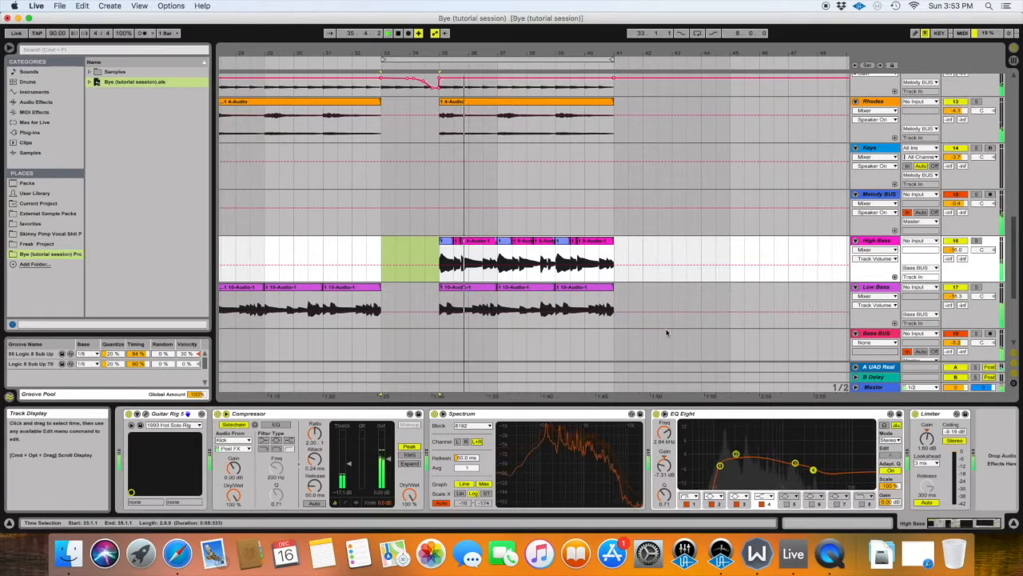
{"action": "scroll", "coordinate": [574, 274], "scroll_direction": "up", "scroll_amount": 4}
{"action": "scroll", "coordinate": [574, 275], "scroll_direction": "up", "scroll_amount": 8}
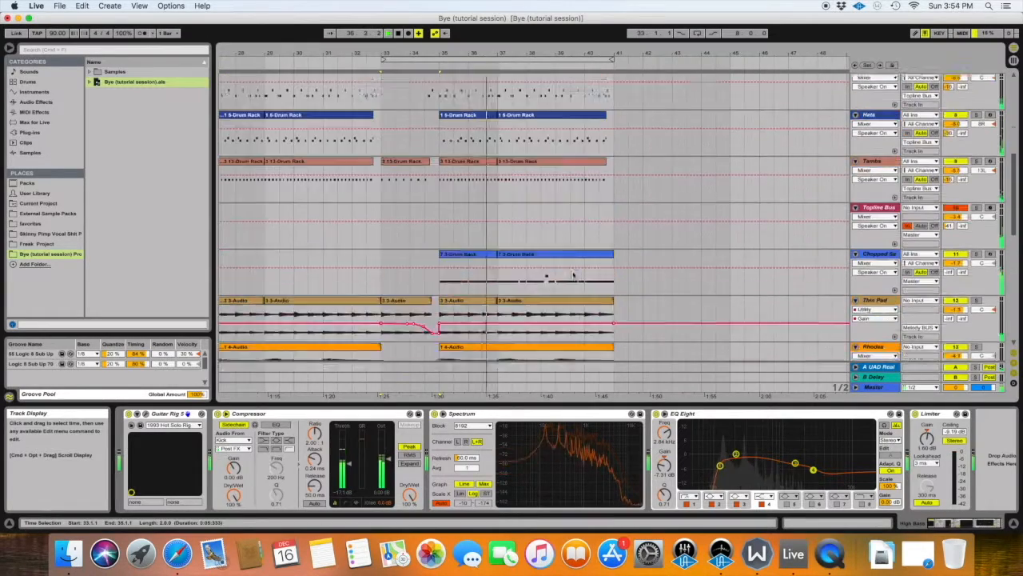
{"action": "scroll", "coordinate": [574, 275], "scroll_direction": "up", "scroll_amount": 1}
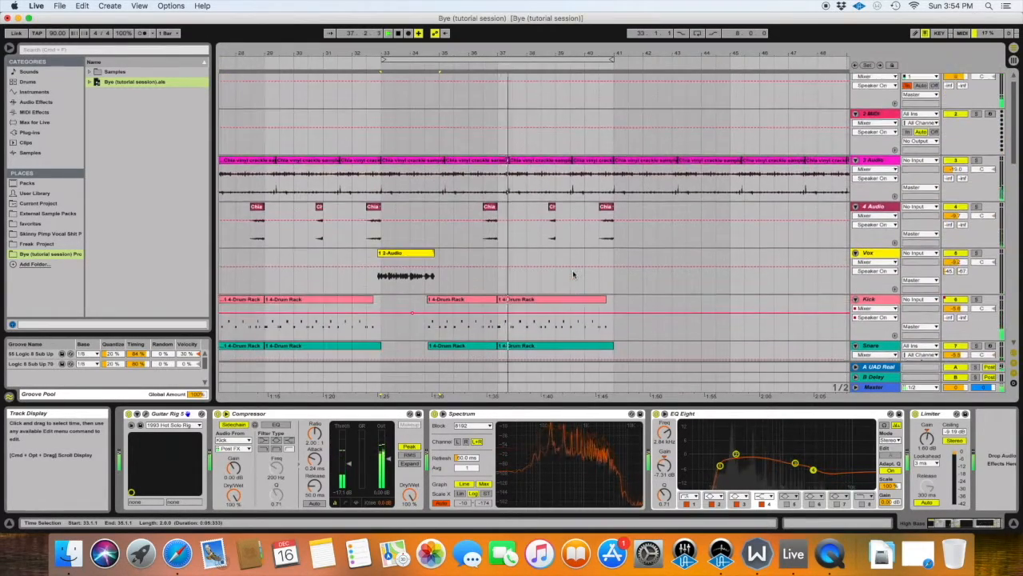
{"action": "scroll", "coordinate": [564, 264], "scroll_direction": "right", "scroll_amount": 3}
{"action": "scroll", "coordinate": [554, 251], "scroll_direction": "down", "scroll_amount": 3}
{"action": "scroll", "coordinate": [554, 251], "scroll_direction": "down", "scroll_amount": 3}
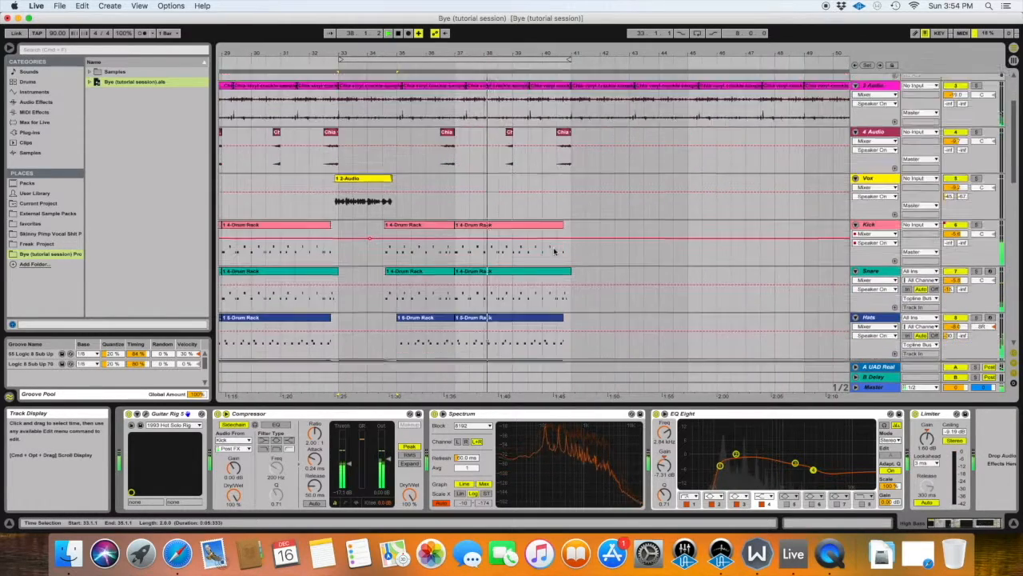
{"action": "scroll", "coordinate": [553, 251], "scroll_direction": "right", "scroll_amount": 3}
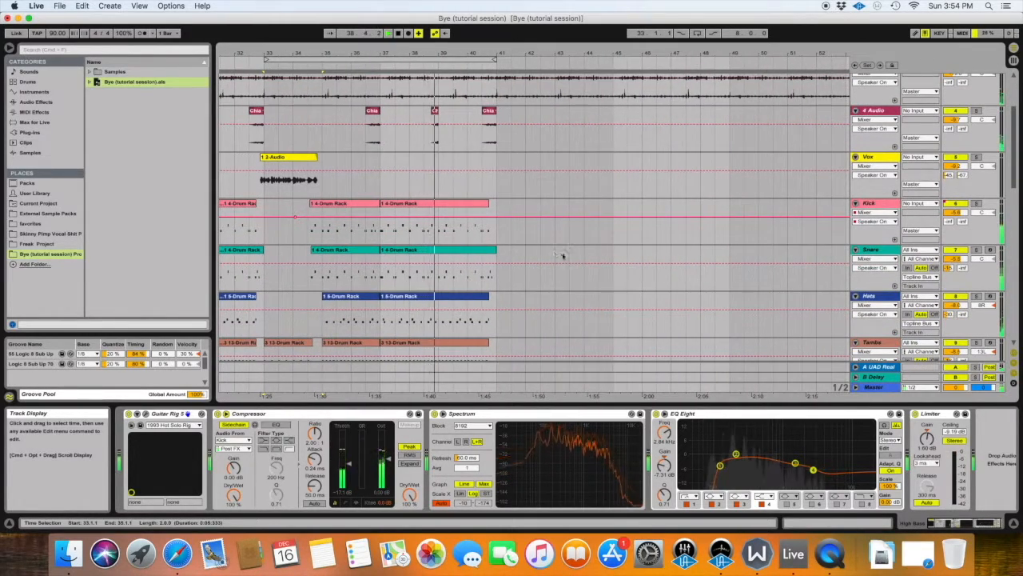
{"action": "scroll", "coordinate": [554, 251], "scroll_direction": "down", "scroll_amount": 2}
{"action": "scroll", "coordinate": [555, 253], "scroll_direction": "left", "scroll_amount": 3}
{"action": "scroll", "coordinate": [555, 252], "scroll_direction": "down", "scroll_amount": 3}
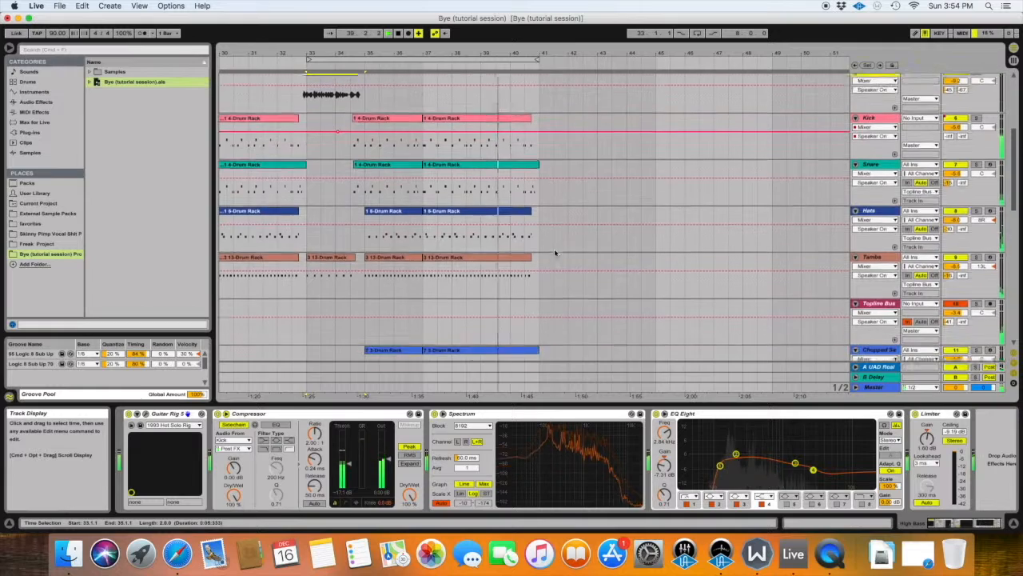
{"action": "scroll", "coordinate": [555, 253], "scroll_direction": "up", "scroll_amount": 3}
{"action": "scroll", "coordinate": [555, 252], "scroll_direction": "right", "scroll_amount": 1}
{"action": "scroll", "coordinate": [555, 253], "scroll_direction": "up", "scroll_amount": 1}
{"action": "scroll", "coordinate": [555, 253], "scroll_direction": "left", "scroll_amount": 1}
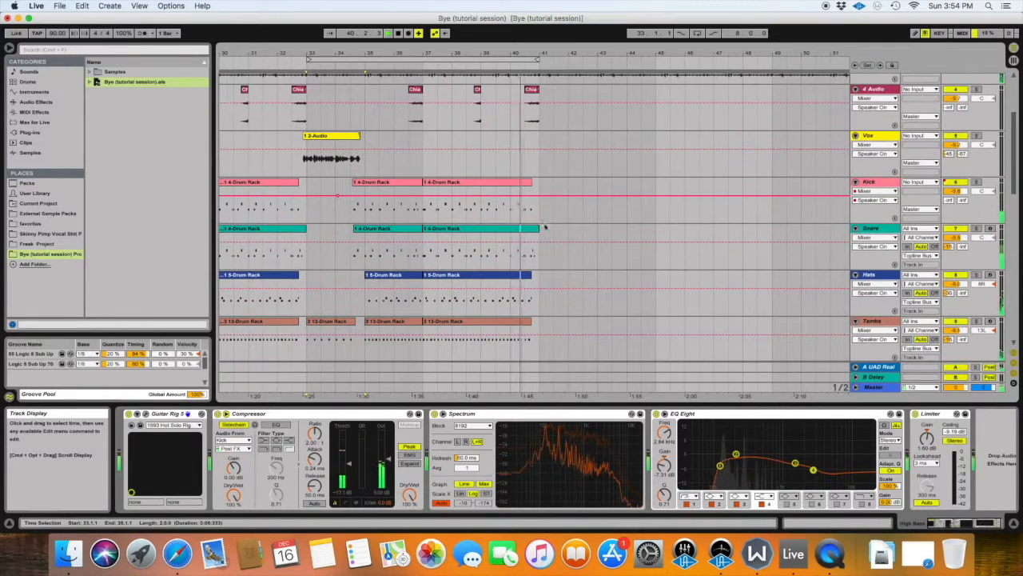
{"action": "scroll", "coordinate": [566, 248], "scroll_direction": "down", "scroll_amount": 2}
{"action": "scroll", "coordinate": [566, 248], "scroll_direction": "left", "scroll_amount": 1}
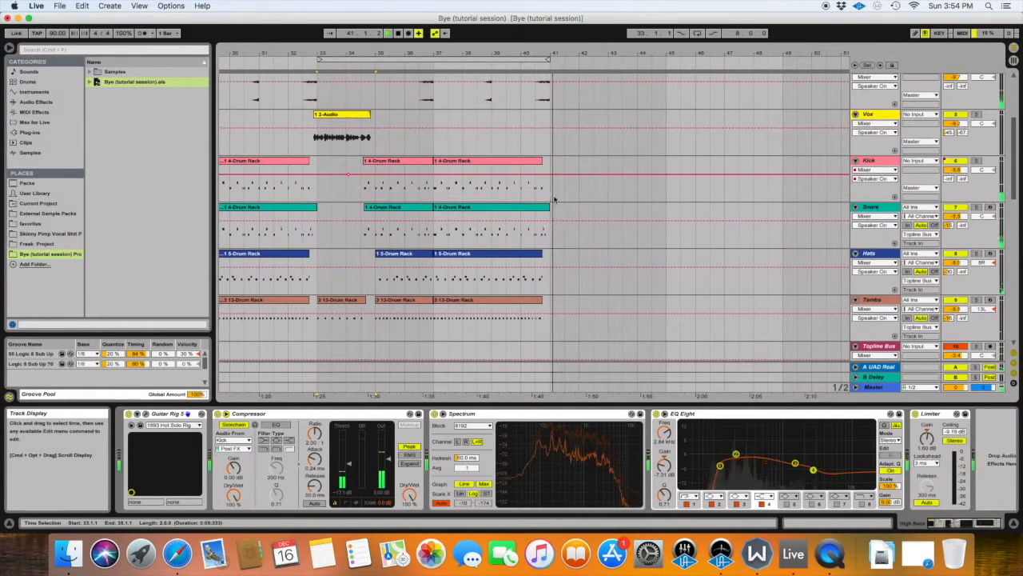
Extend the last Kick, Hats and Tambs clips so that they end at bar 41.
{"action": "left_click", "coordinate": [547, 253]}
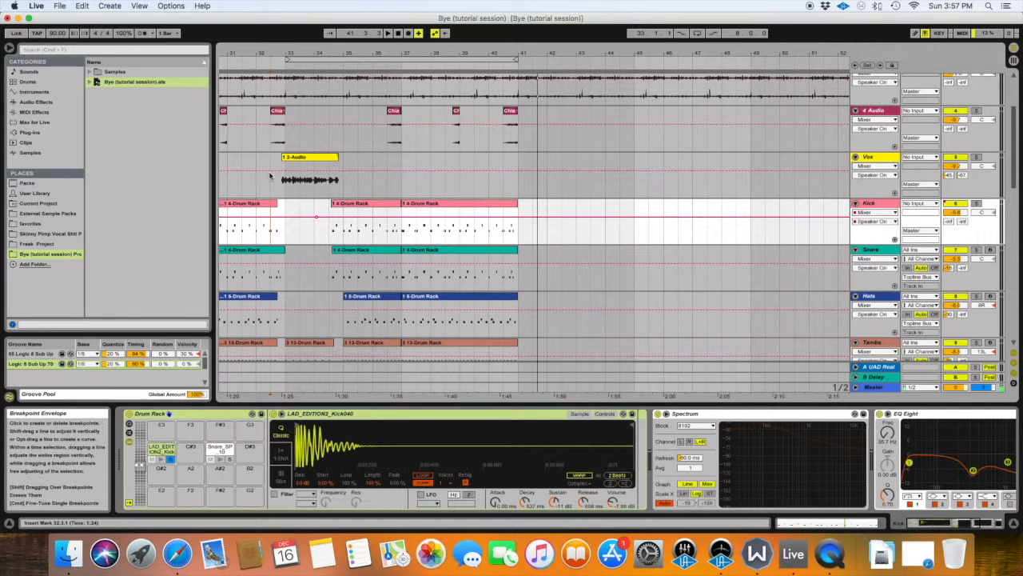
Copy the Vox range from 32.3 to 35.1 and paste it on the same track at 40.3.
{"action": "left_click_drag", "start_coordinate": [344, 168], "coordinate": [263, 171]}
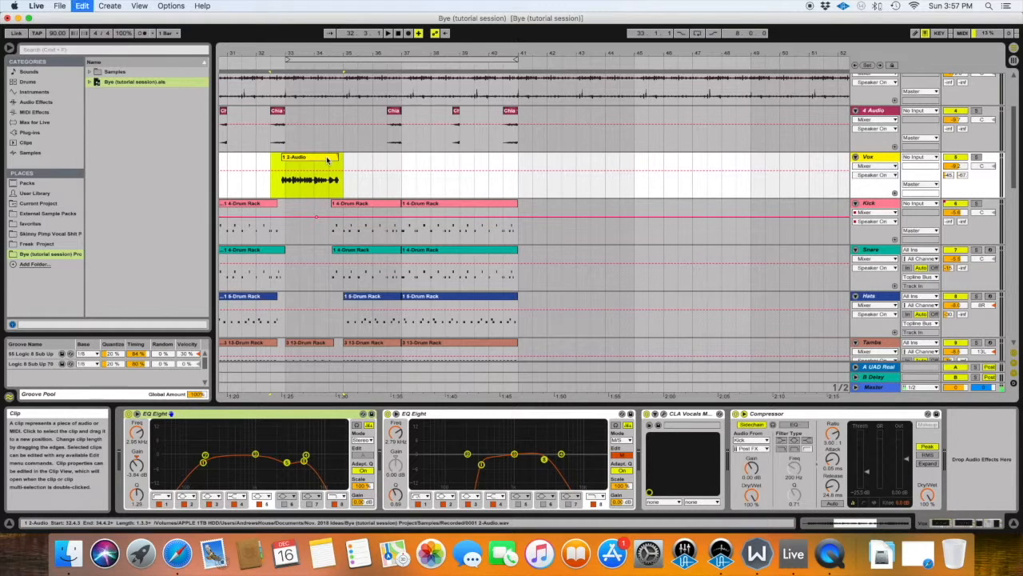
{"action": "left_click", "coordinate": [503, 181]}
{"action": "key", "text": "super+v"}
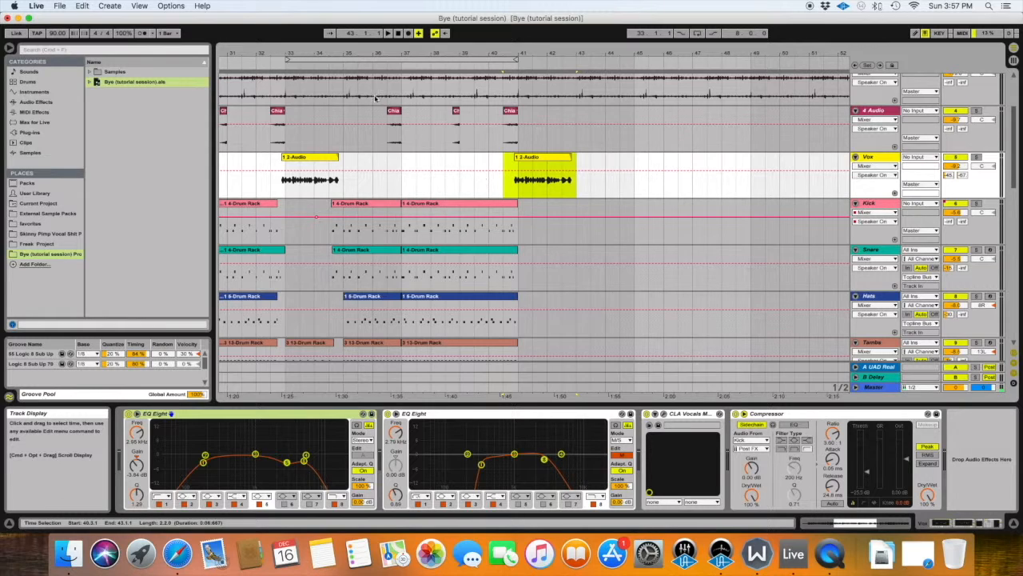
Audition the transition into the pasted Vox clip with playback from bar 40.
{"action": "left_click", "coordinate": [385, 59]}
{"action": "left_click", "coordinate": [493, 64]}
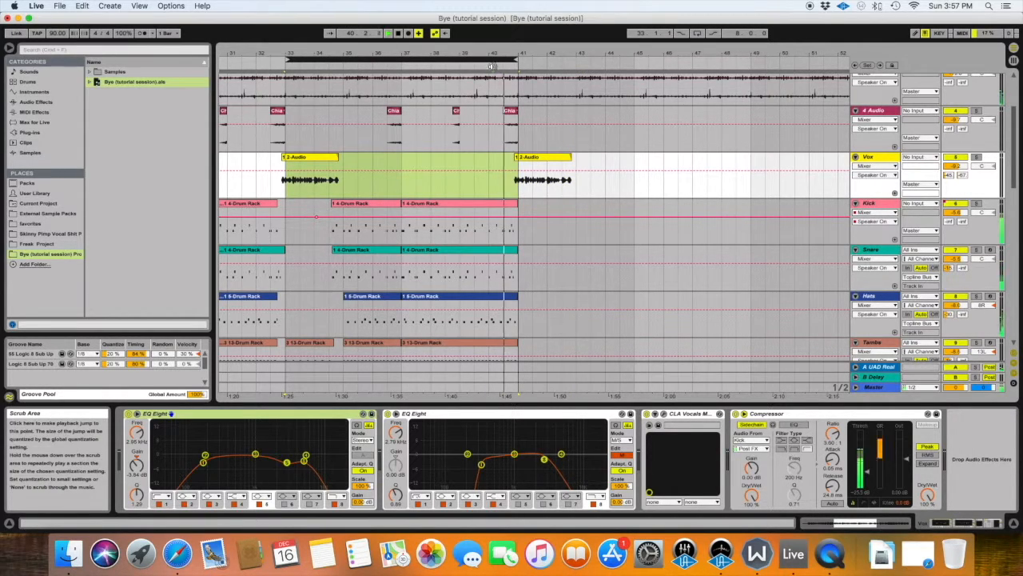
{"action": "left_click", "coordinate": [496, 163]}
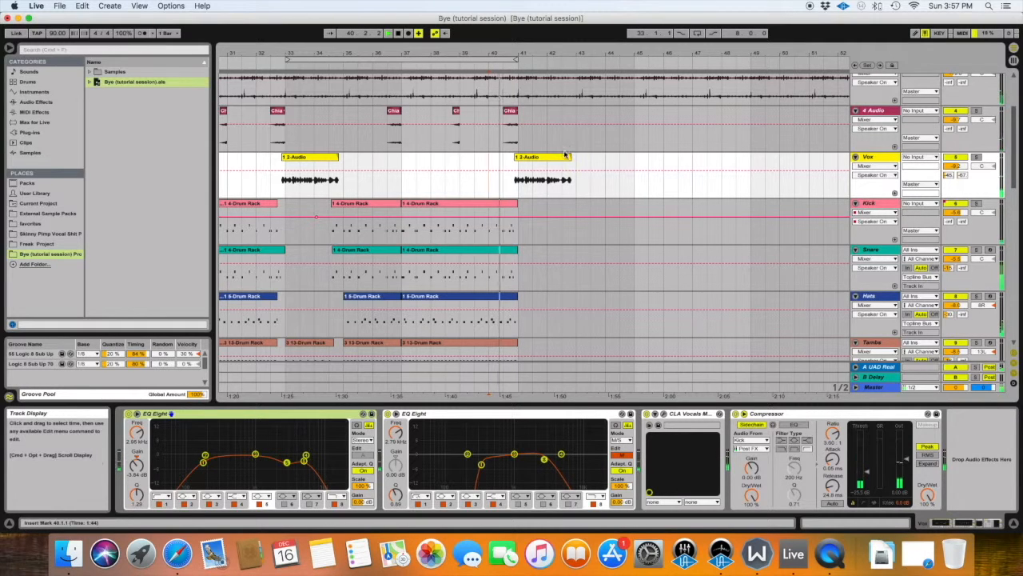
{"action": "scroll", "coordinate": [438, 188], "scroll_direction": "down", "scroll_amount": 2}
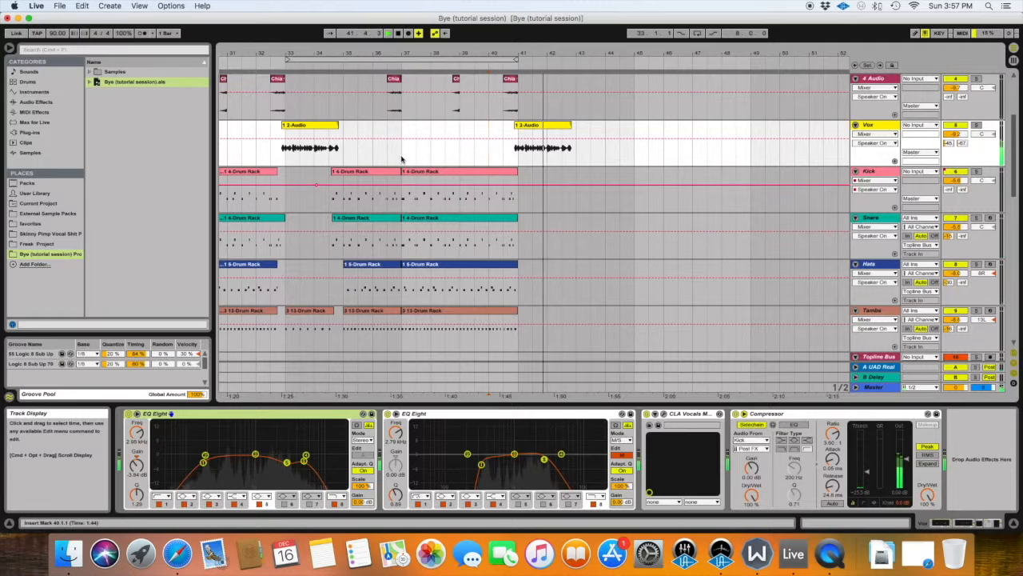
{"action": "scroll", "coordinate": [434, 165], "scroll_direction": "up", "scroll_amount": 3}
{"action": "scroll", "coordinate": [432, 174], "scroll_direction": "right", "scroll_amount": 2}
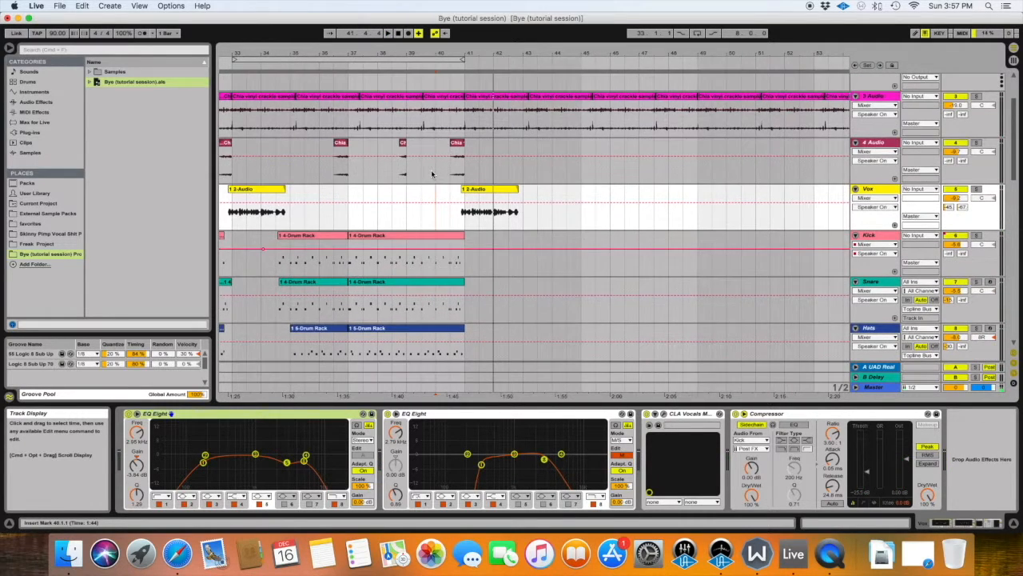
Copy a two-bar High Bass phrase to bars 41 to 43 and audition it together with the Vox clip.
{"action": "scroll", "coordinate": [452, 196], "scroll_direction": "down", "scroll_amount": 10}
{"action": "scroll", "coordinate": [445, 271], "scroll_direction": "left", "scroll_amount": 2}
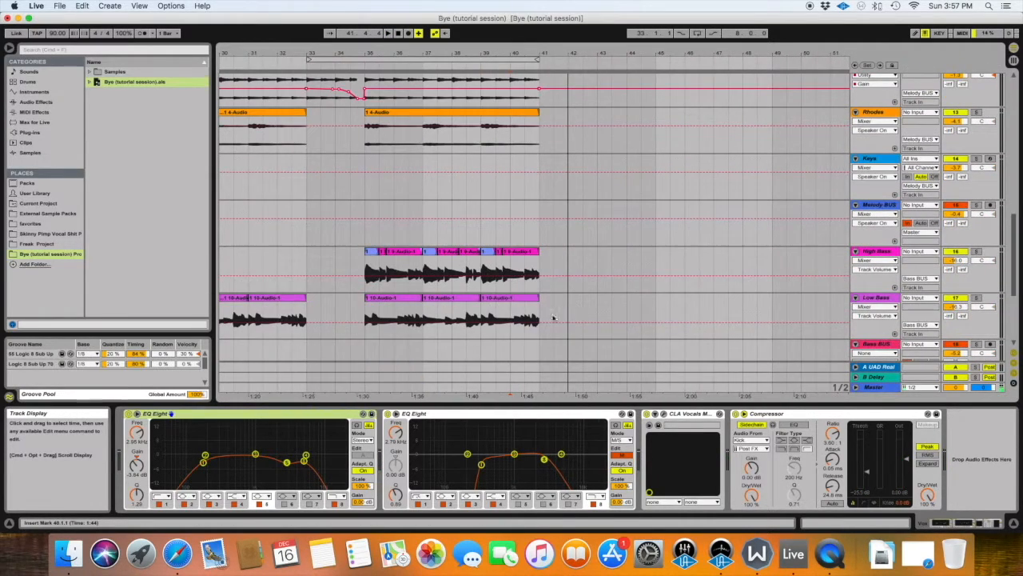
{"action": "left_click", "coordinate": [537, 266]}
{"action": "left_click", "coordinate": [428, 276]}
{"action": "key", "text": "super+d"}
{"action": "key", "text": "space"}
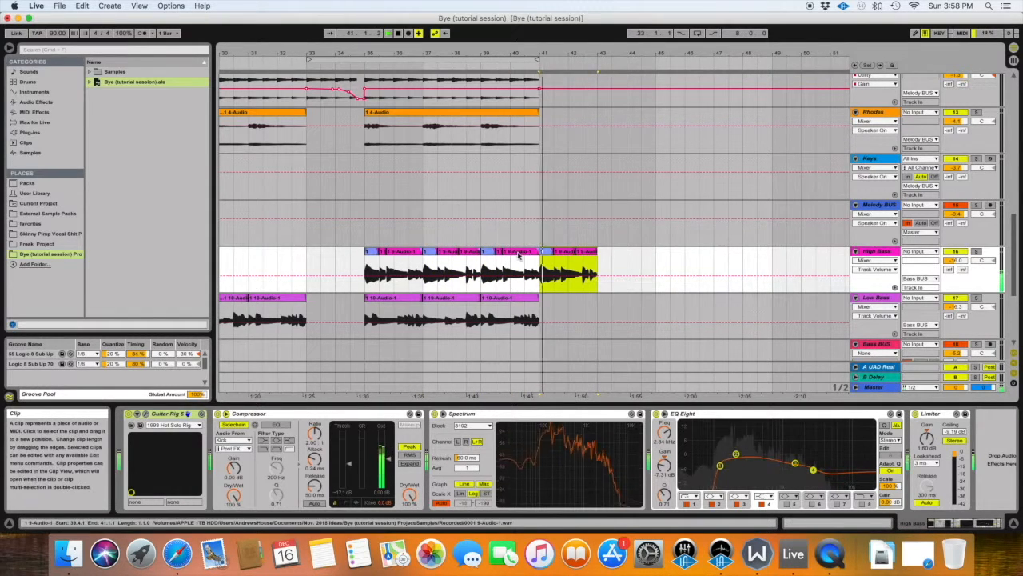
{"action": "scroll", "coordinate": [526, 220], "scroll_direction": "up", "scroll_amount": 8}
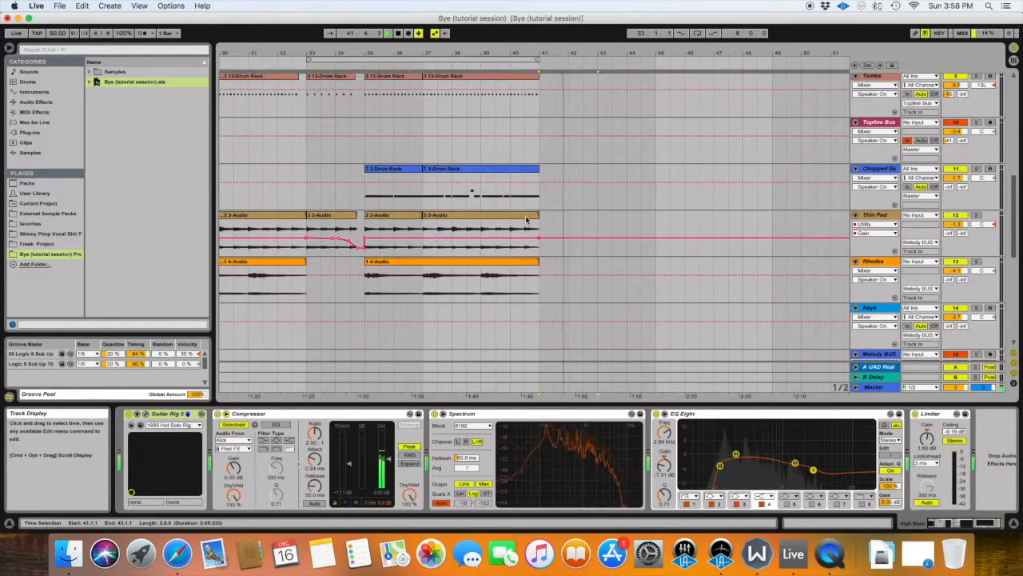
{"action": "scroll", "coordinate": [526, 220], "scroll_direction": "up", "scroll_amount": 6}
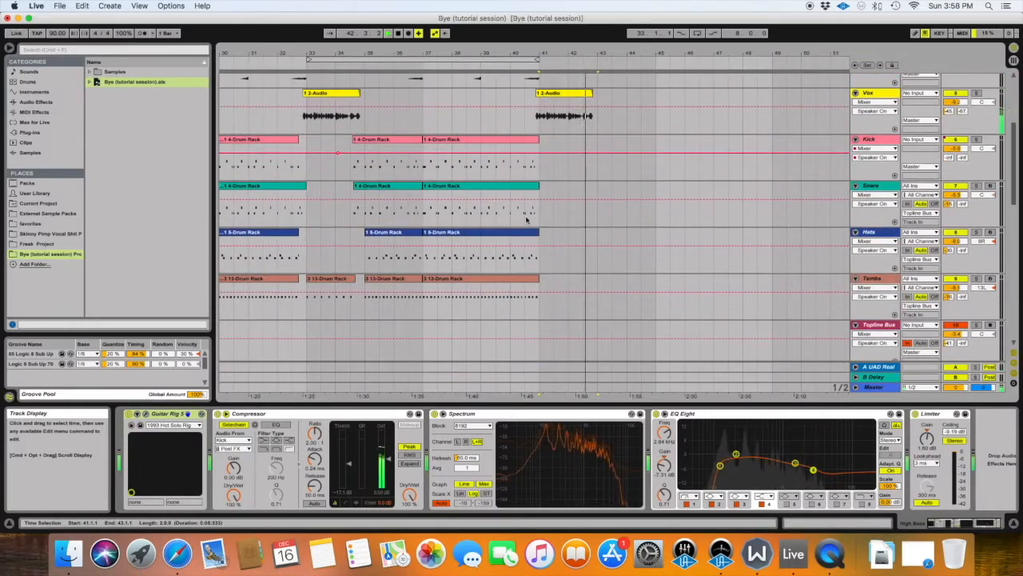
{"action": "scroll", "coordinate": [526, 220], "scroll_direction": "down", "scroll_amount": 10}
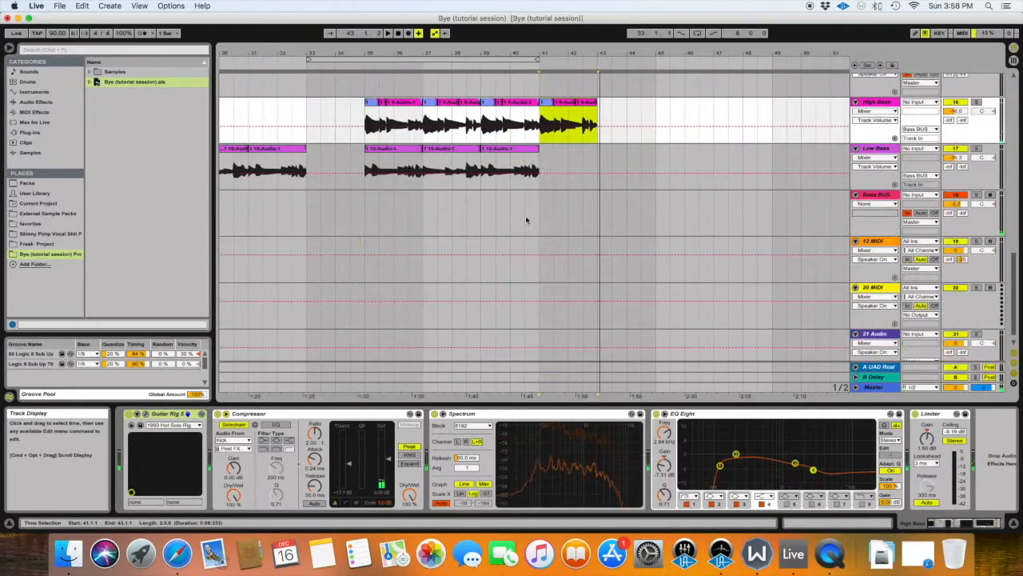
Copy the short Tambs clip at bar 33 and paste it on the same track at bar 41.
{"action": "scroll", "coordinate": [526, 220], "scroll_direction": "up", "scroll_amount": 10}
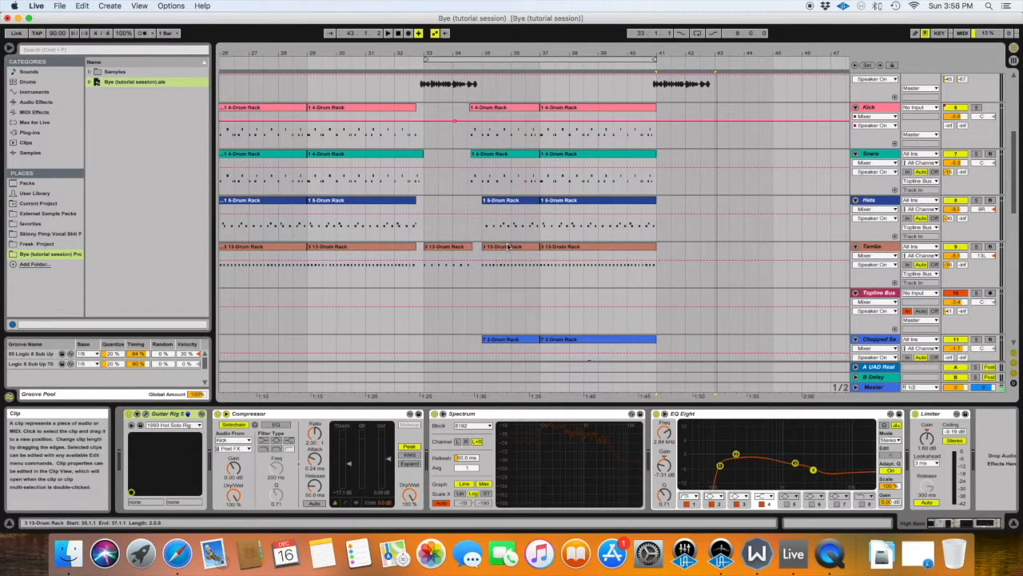
{"action": "left_click", "coordinate": [462, 248]}
{"action": "left_click", "coordinate": [657, 250]}
{"action": "key", "text": "super+v"}
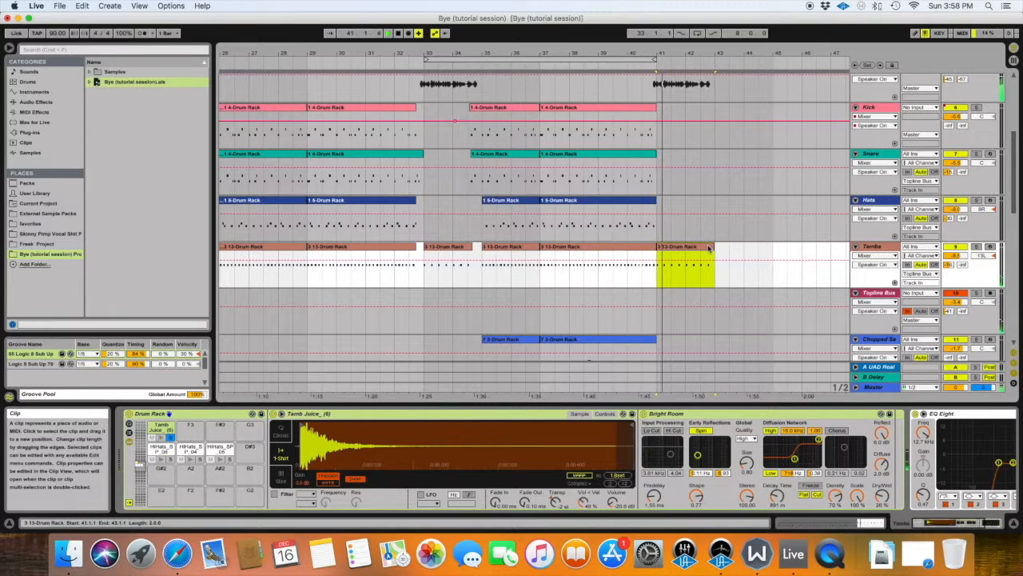
Play the arrangement from bar 37 and examine how the drum clips end before bar 41.
{"action": "scroll", "coordinate": [686, 247], "scroll_direction": "up", "scroll_amount": 8}
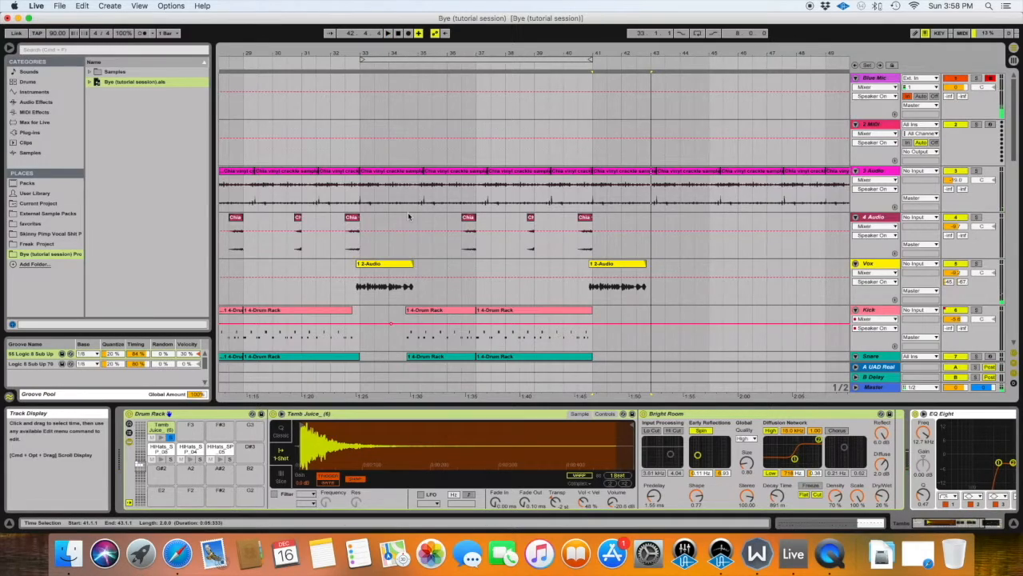
{"action": "scroll", "coordinate": [409, 217], "scroll_direction": "down", "scroll_amount": 5}
{"action": "scroll", "coordinate": [410, 217], "scroll_direction": "up", "scroll_amount": 3}
{"action": "left_click", "coordinate": [482, 217]}
{"action": "scroll", "coordinate": [490, 219], "scroll_direction": "down", "scroll_amount": 3}
{"action": "key", "text": "space"}
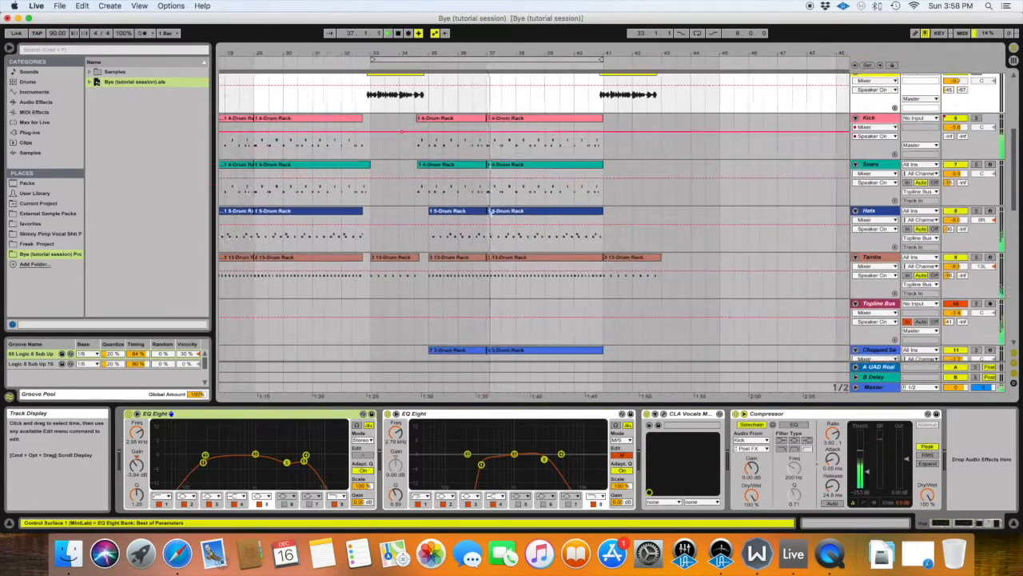
{"action": "scroll", "coordinate": [493, 219], "scroll_direction": "right", "scroll_amount": 4}
{"action": "scroll", "coordinate": [492, 217], "scroll_direction": "left", "scroll_amount": 2}
{"action": "scroll", "coordinate": [492, 218], "scroll_direction": "up", "scroll_amount": 1}
{"action": "left_click_drag", "start_coordinate": [526, 54], "coordinate": [552, 103]}
{"action": "scroll", "coordinate": [553, 104], "scroll_direction": "left", "scroll_amount": 3}
{"action": "scroll", "coordinate": [553, 104], "scroll_direction": "up", "scroll_amount": 1}
{"action": "scroll", "coordinate": [552, 105], "scroll_direction": "down", "scroll_amount": 1}
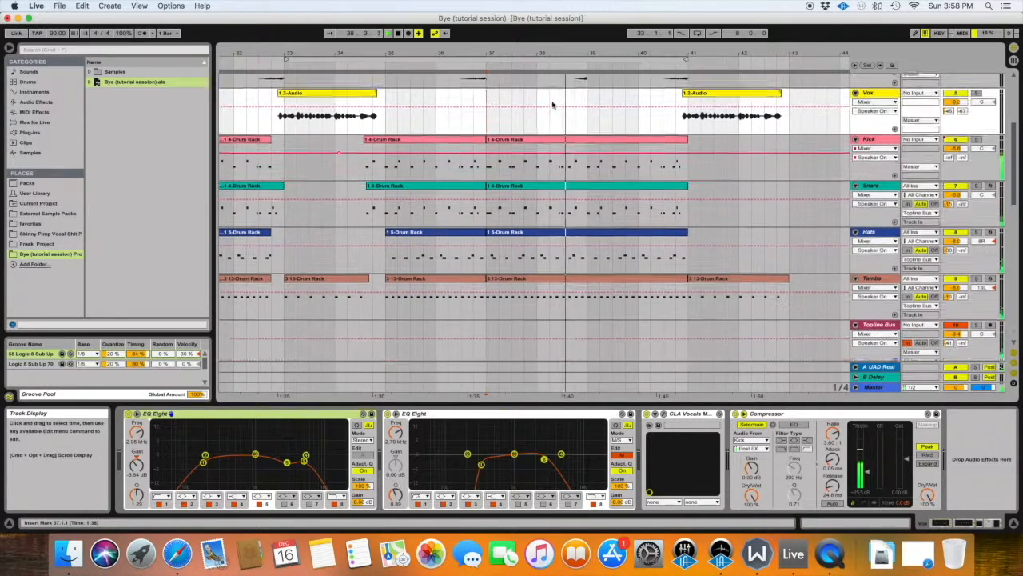
{"action": "scroll", "coordinate": [552, 104], "scroll_direction": "down", "scroll_amount": 1}
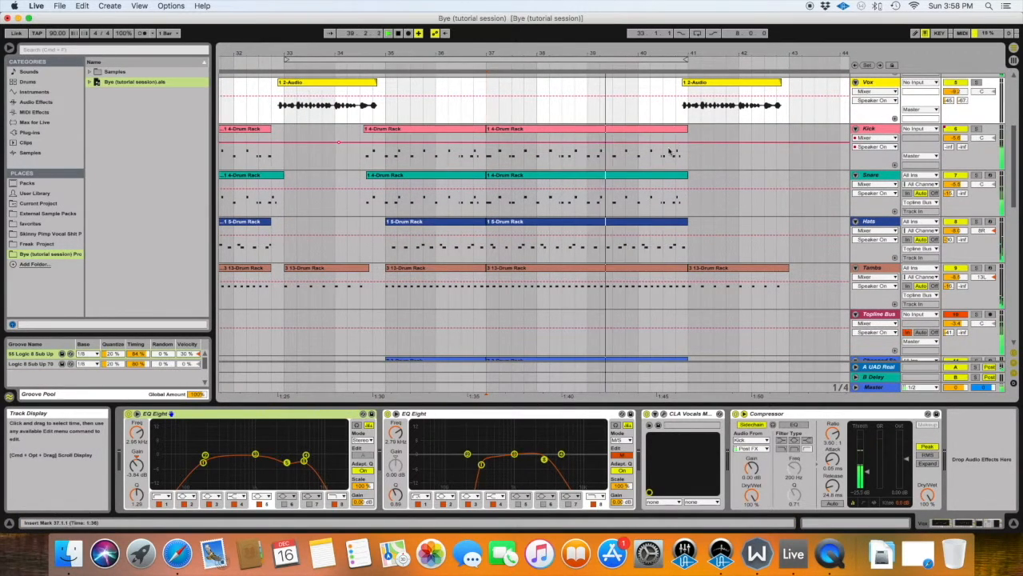
{"action": "key", "text": "space"}
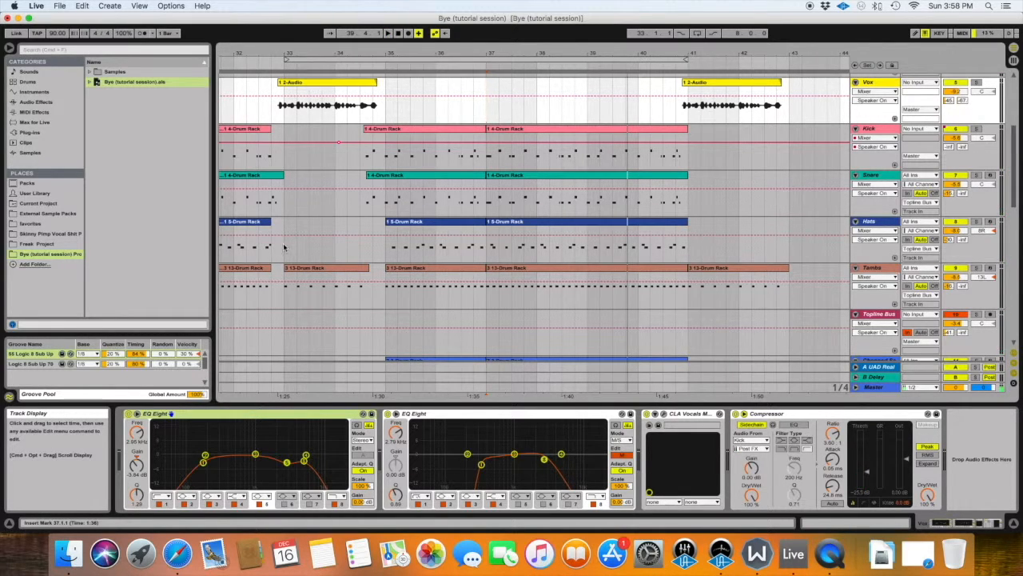
Shorten the Kick, Hats and Tambs clips that start at bar 37 so that they end at 40.4.
{"action": "left_click_drag", "start_coordinate": [285, 246], "coordinate": [276, 248]}
{"action": "left_click_drag", "start_coordinate": [687, 129], "coordinate": [675, 129]}
{"action": "left_click_drag", "start_coordinate": [686, 222], "coordinate": [676, 223]}
{"action": "left_click", "coordinate": [680, 249]}
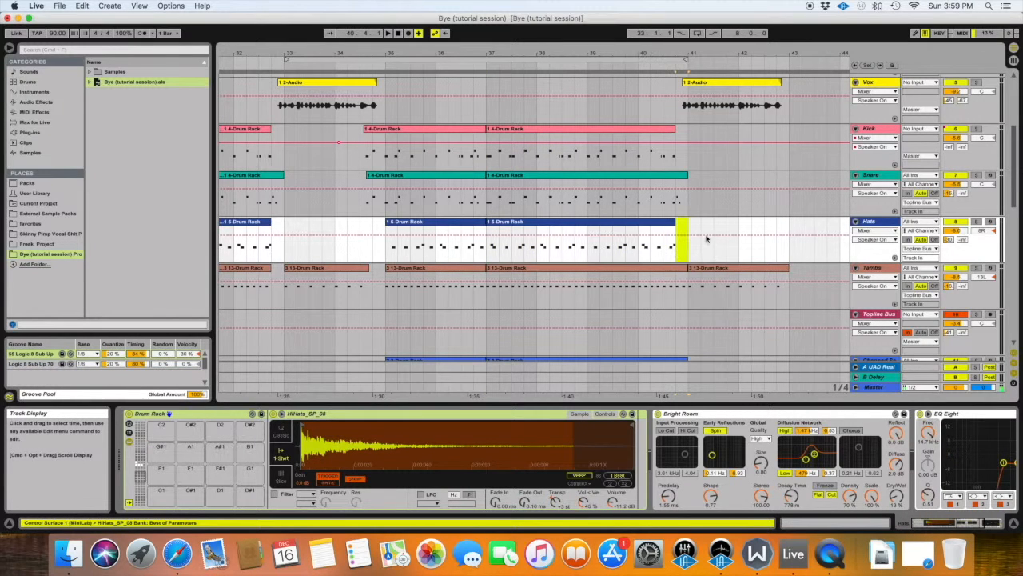
{"action": "left_click_drag", "start_coordinate": [687, 268], "coordinate": [676, 268]}
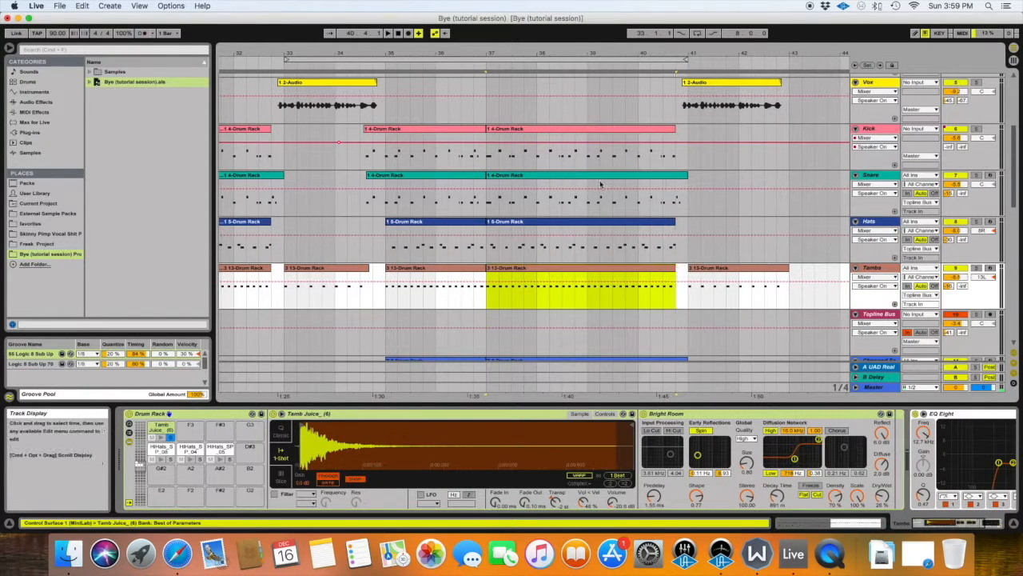
Audition the shortened drum ending with playback from bar 39 and check the melodic tracks around bar 41.
{"action": "left_click", "coordinate": [588, 158]}
{"action": "key", "text": "space"}
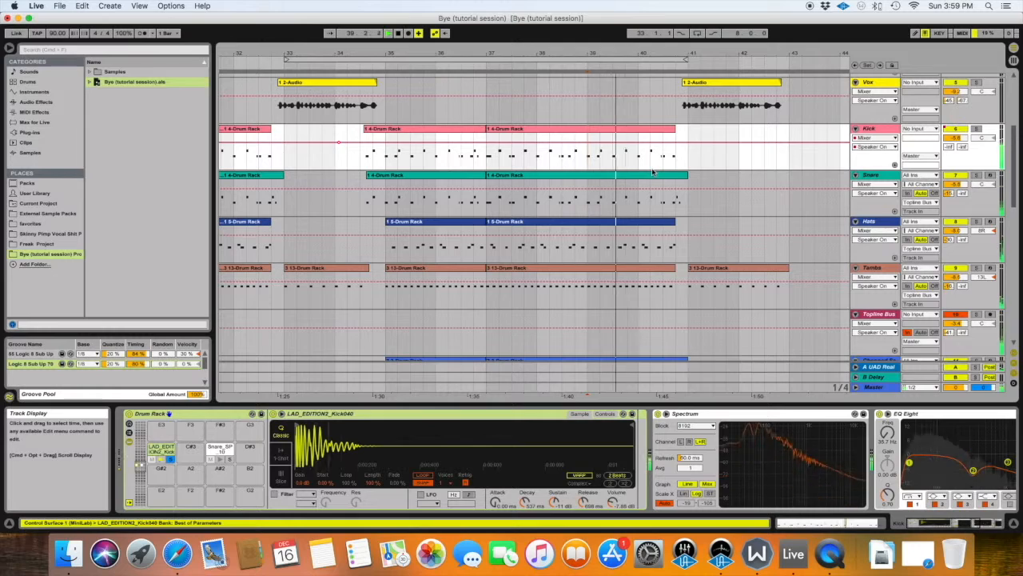
{"action": "scroll", "coordinate": [655, 172], "scroll_direction": "down", "scroll_amount": 1}
{"action": "scroll", "coordinate": [656, 173], "scroll_direction": "down", "scroll_amount": 10}
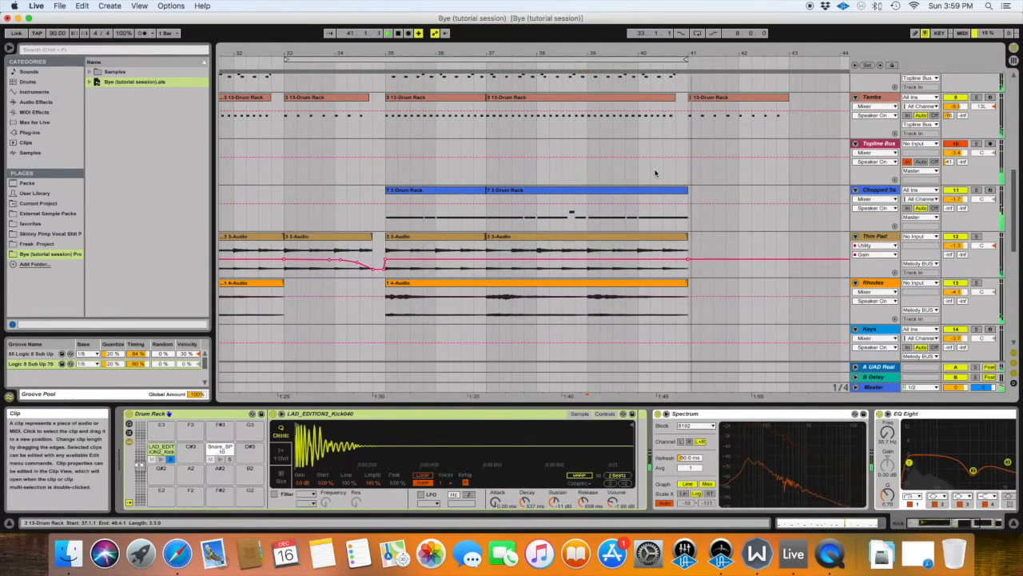
{"action": "scroll", "coordinate": [656, 172], "scroll_direction": "down", "scroll_amount": 11}
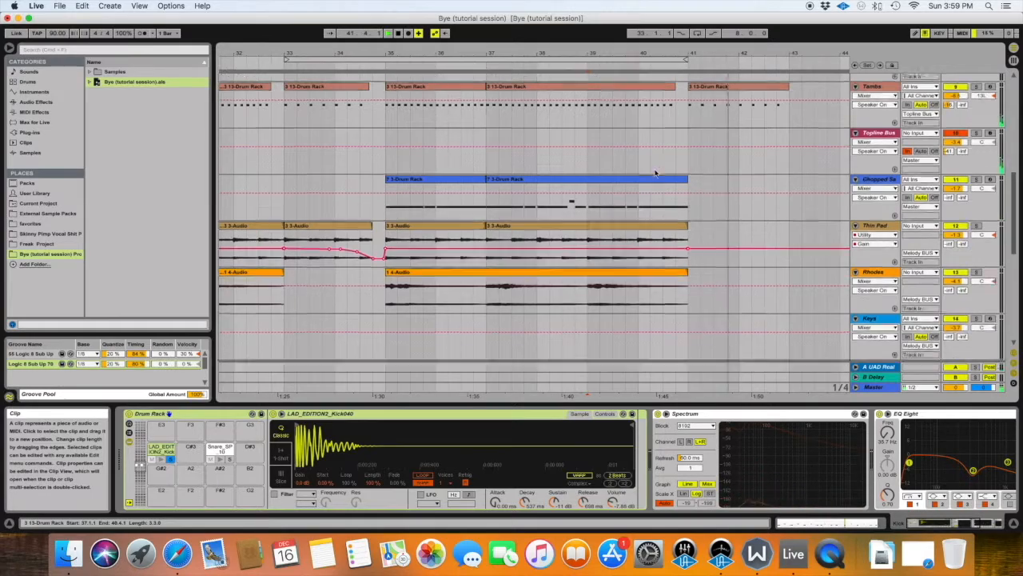
Stop playback and duplicate bars 37 to 41 of the 4 Audio track, with their short vinyl clips, to bars 41 to 45.
{"action": "scroll", "coordinate": [655, 173], "scroll_direction": "up", "scroll_amount": 20}
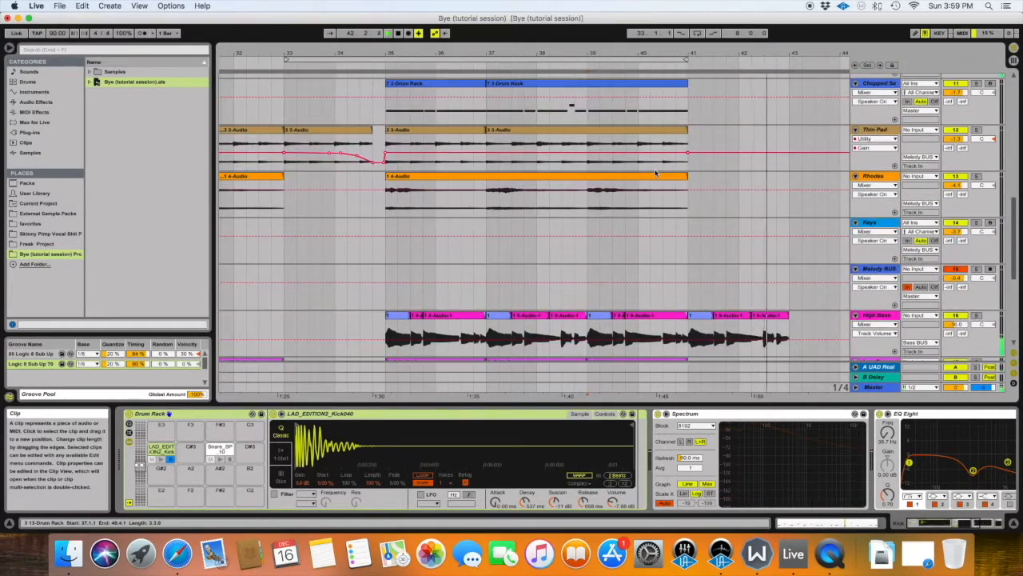
{"action": "scroll", "coordinate": [654, 173], "scroll_direction": "right", "scroll_amount": 5}
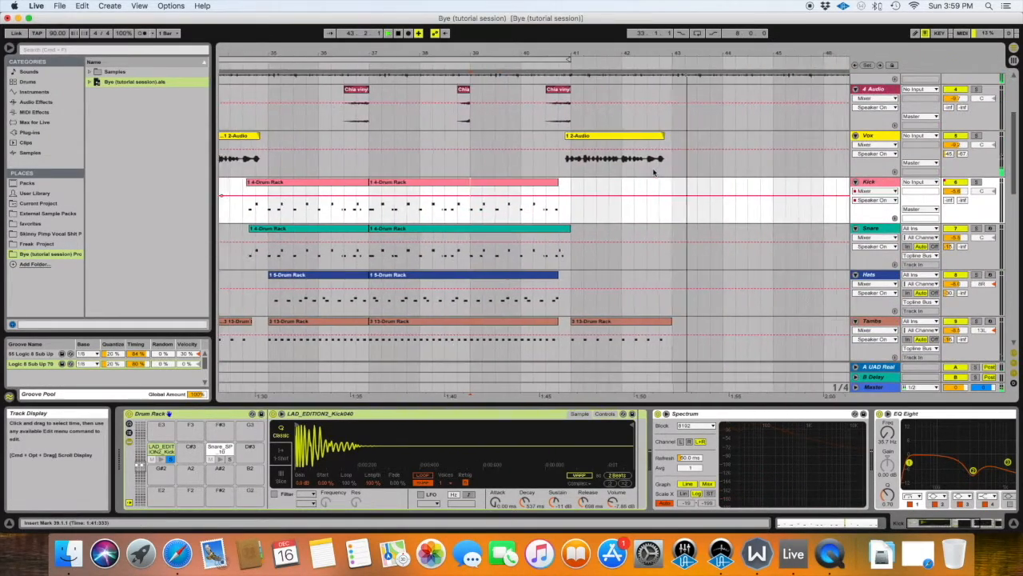
{"action": "key", "text": "space"}
{"action": "scroll", "coordinate": [582, 157], "scroll_direction": "up", "scroll_amount": 7}
{"action": "scroll", "coordinate": [573, 155], "scroll_direction": "down", "scroll_amount": 2}
{"action": "left_click_drag", "start_coordinate": [379, 209], "coordinate": [582, 210]}
{"action": "left_click_drag", "start_coordinate": [579, 54], "coordinate": [510, 32]}
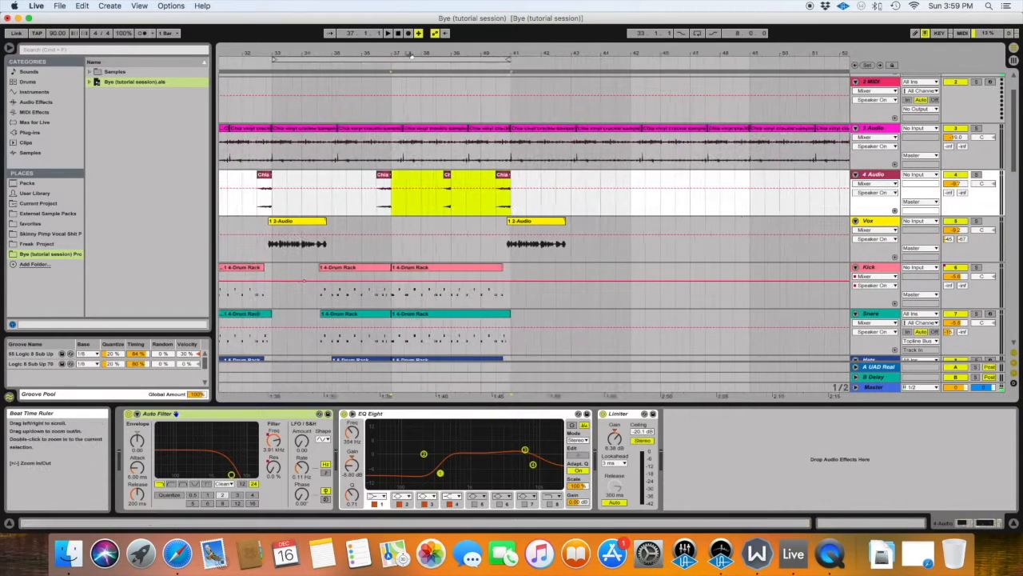
{"action": "key", "text": "super+d"}
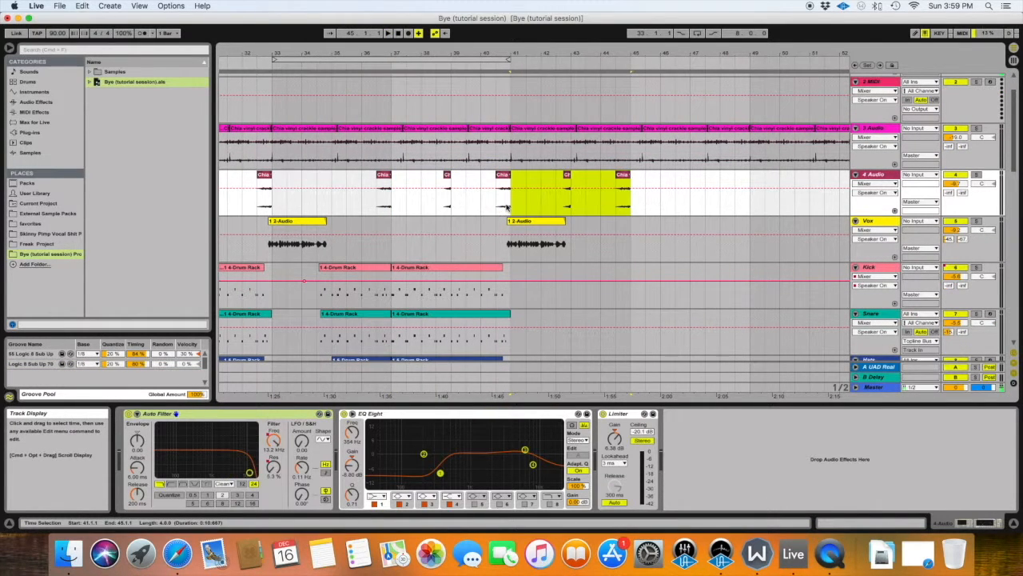
{"action": "key", "text": "super+d"}
{"action": "key", "text": "super+d"}
{"action": "scroll", "coordinate": [523, 204], "scroll_direction": "left", "scroll_amount": 4}
{"action": "key", "text": "super+z"}
{"action": "key", "text": "super+z"}
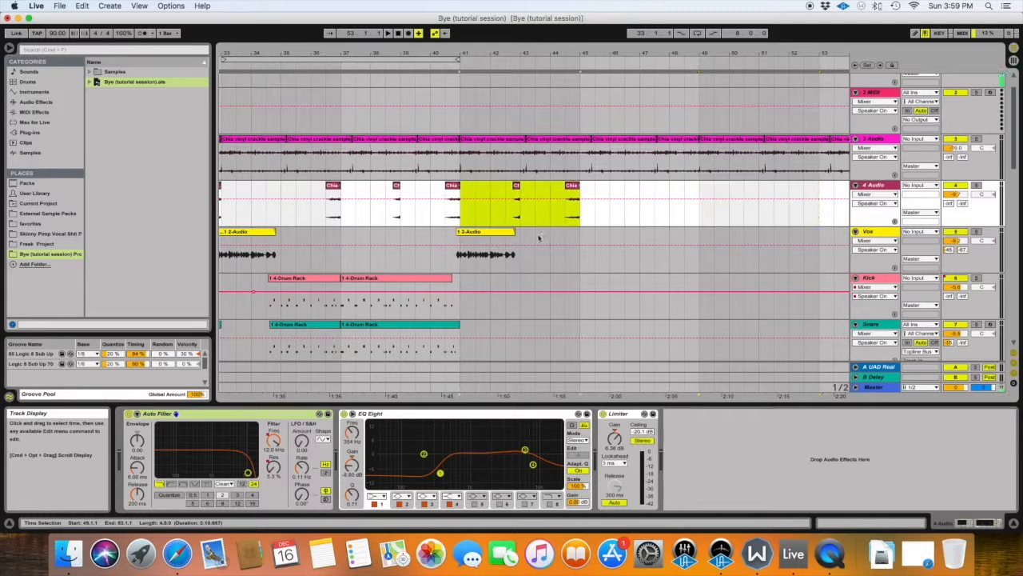
Examine which tracks have clips in bars 33 to 35 and across the whole looped section from bar 33 to 41.
{"action": "scroll", "coordinate": [518, 248], "scroll_direction": "down", "scroll_amount": 3}
{"action": "scroll", "coordinate": [503, 192], "scroll_direction": "down", "scroll_amount": 2}
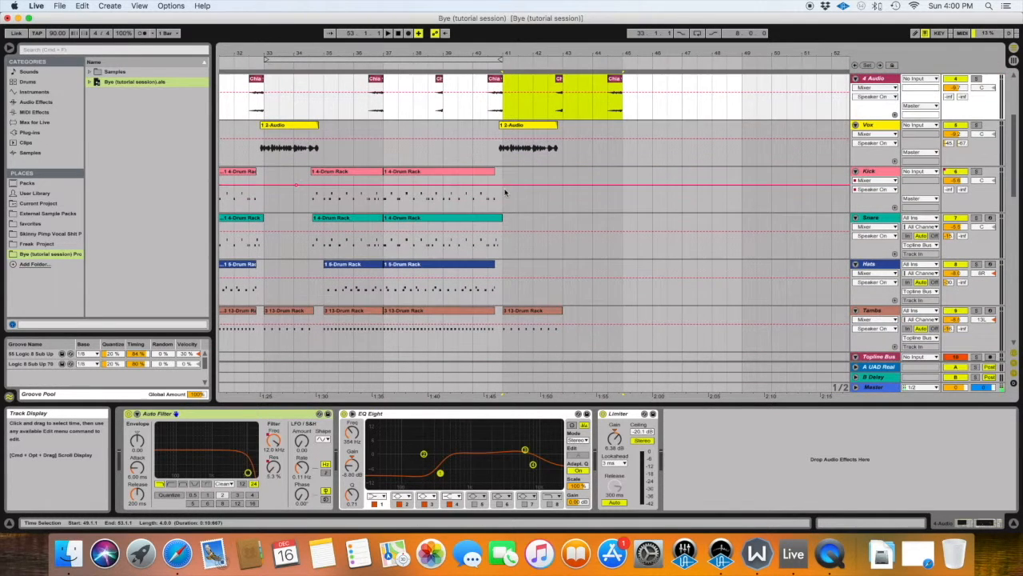
{"action": "left_click_drag", "start_coordinate": [271, 112], "coordinate": [322, 360]}
{"action": "scroll", "coordinate": [320, 299], "scroll_direction": "down", "scroll_amount": 7}
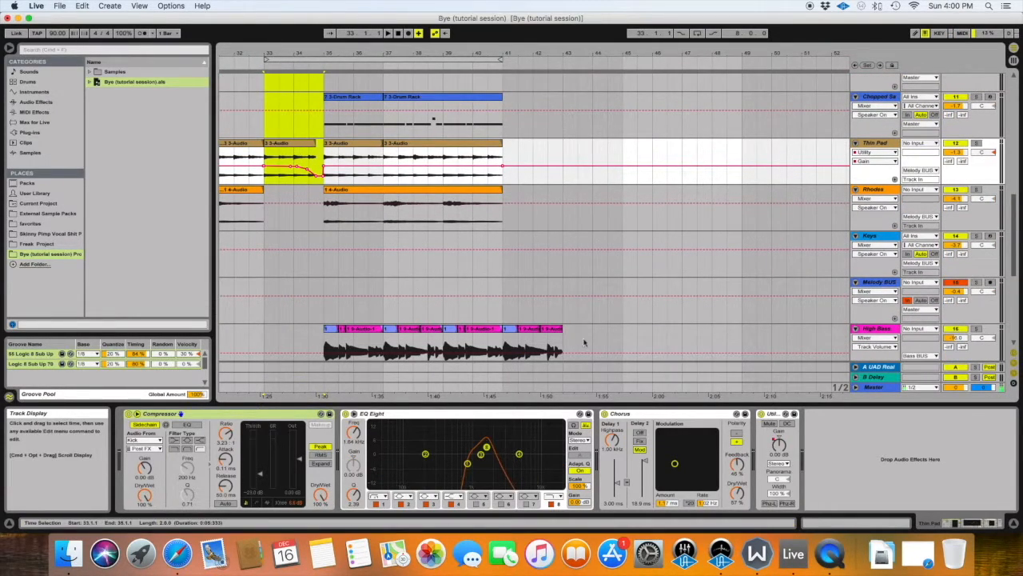
{"action": "scroll", "coordinate": [544, 324], "scroll_direction": "down", "scroll_amount": 3}
{"action": "scroll", "coordinate": [544, 318], "scroll_direction": "up", "scroll_amount": 4}
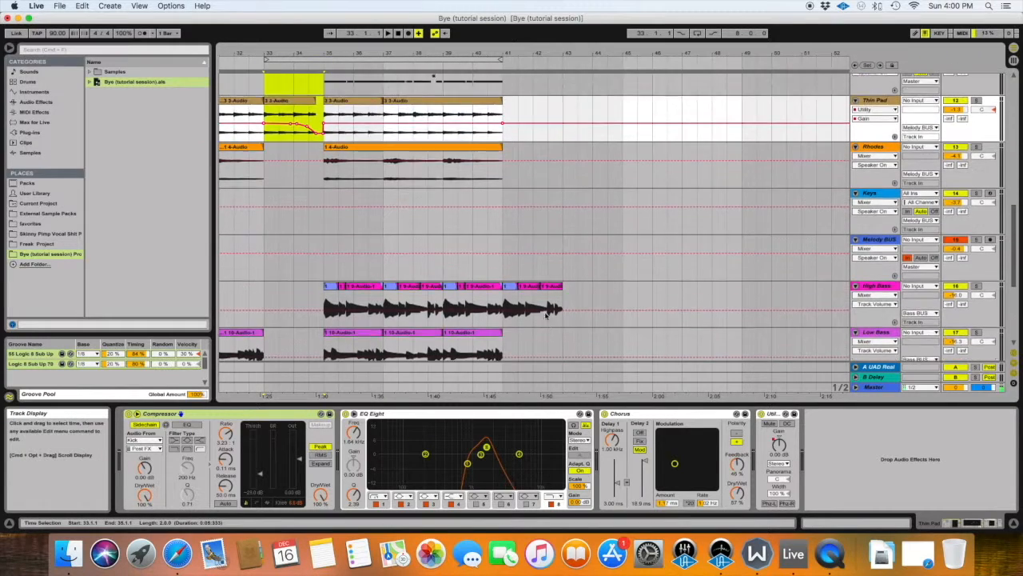
{"action": "scroll", "coordinate": [543, 314], "scroll_direction": "up", "scroll_amount": 6}
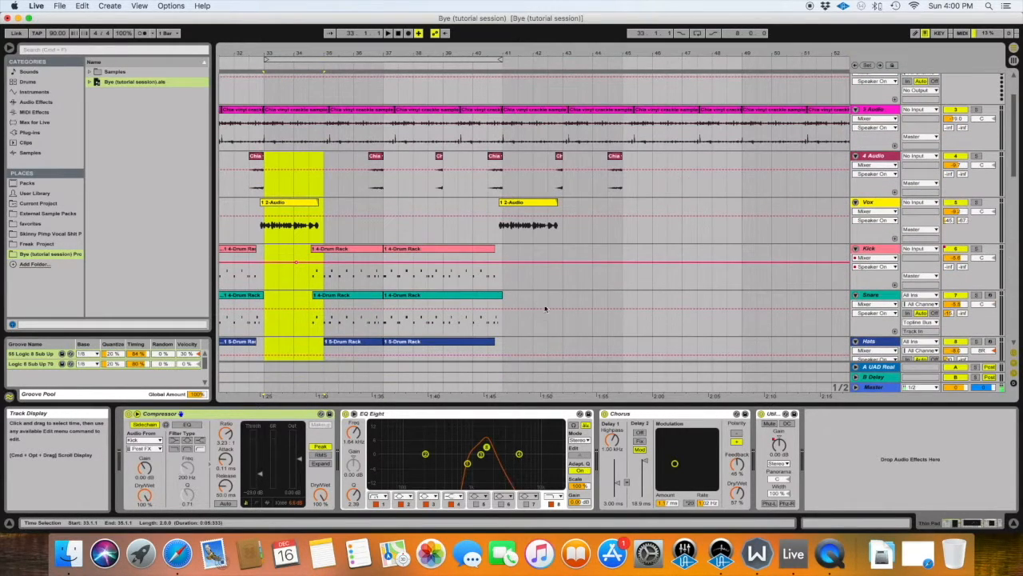
{"action": "left_click", "coordinate": [339, 65]}
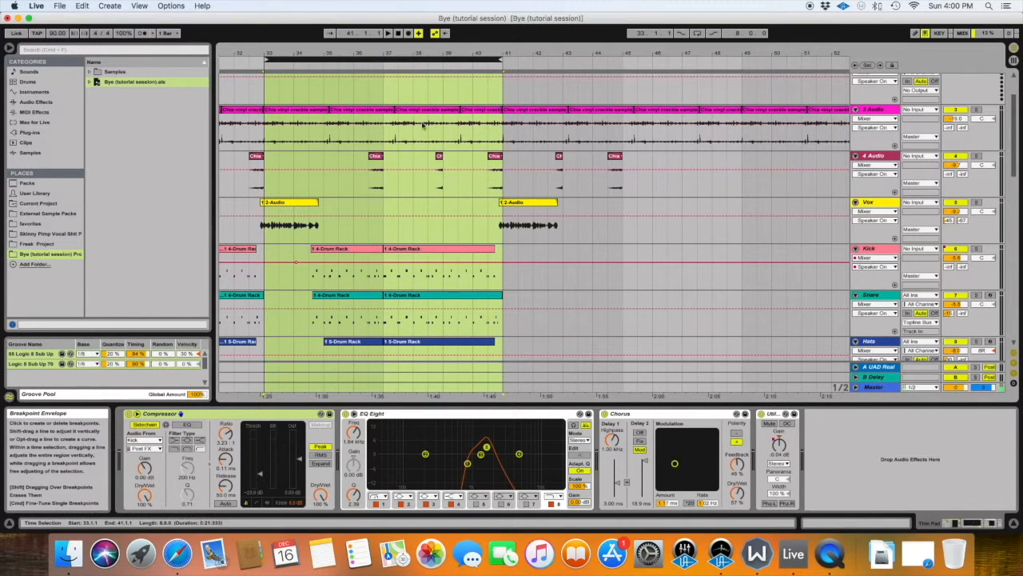
{"action": "scroll", "coordinate": [328, 246], "scroll_direction": "down", "scroll_amount": 2}
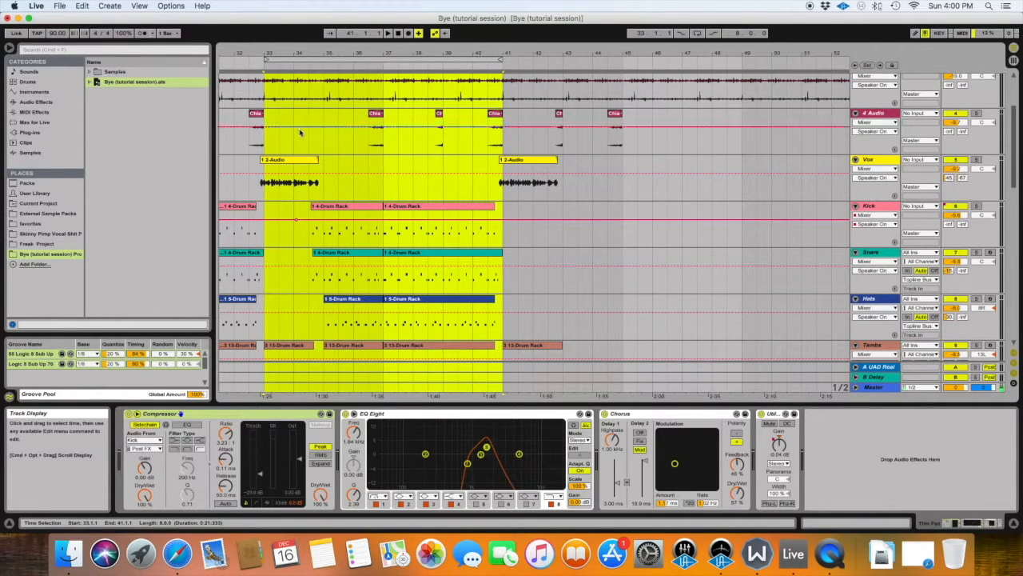
Move the eight-bar loop brace so that it spans bars 43 to 51.
{"action": "left_click", "coordinate": [322, 192]}
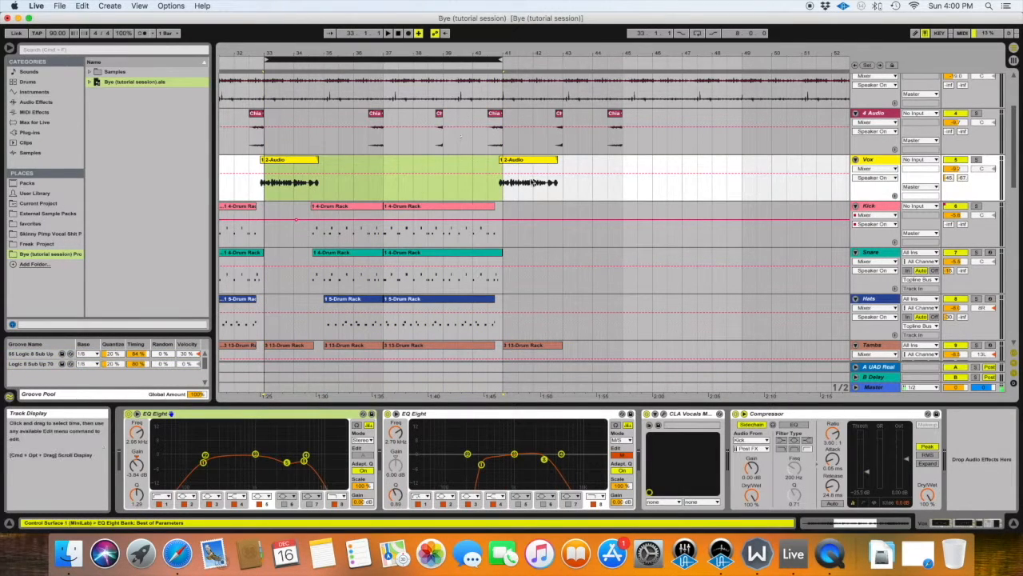
{"action": "left_click_drag", "start_coordinate": [399, 57], "coordinate": [640, 71]}
{"action": "scroll", "coordinate": [536, 141], "scroll_direction": "right", "scroll_amount": 3}
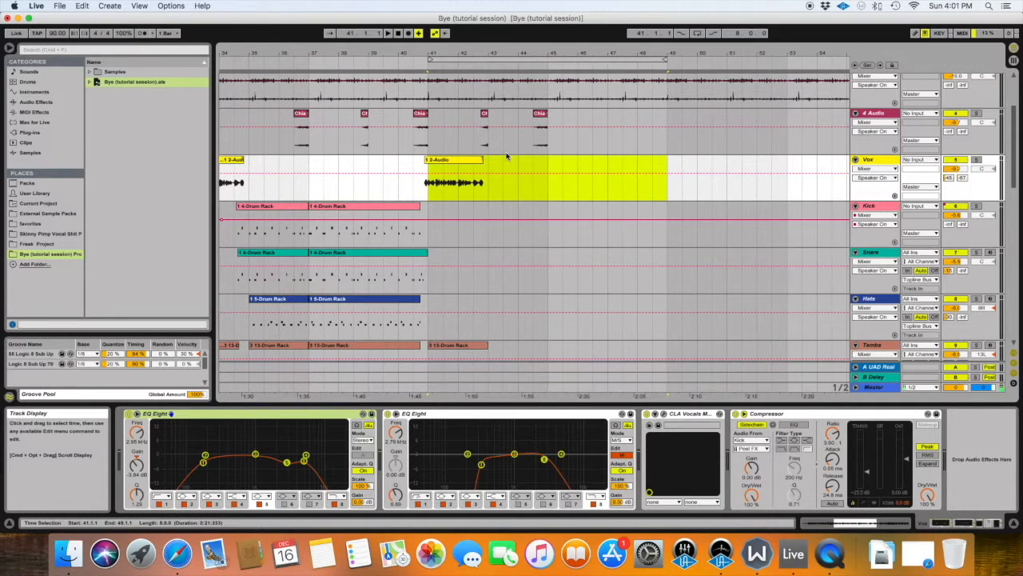
{"action": "scroll", "coordinate": [509, 155], "scroll_direction": "left", "scroll_amount": 2}
{"action": "mouse_move", "coordinate": [541, 59]}
{"action": "left_mouse_down"}
{"action": "mouse_move", "coordinate": [313, 70]}
{"action": "mouse_move", "coordinate": [546, 74]}
{"action": "left_mouse_up"}
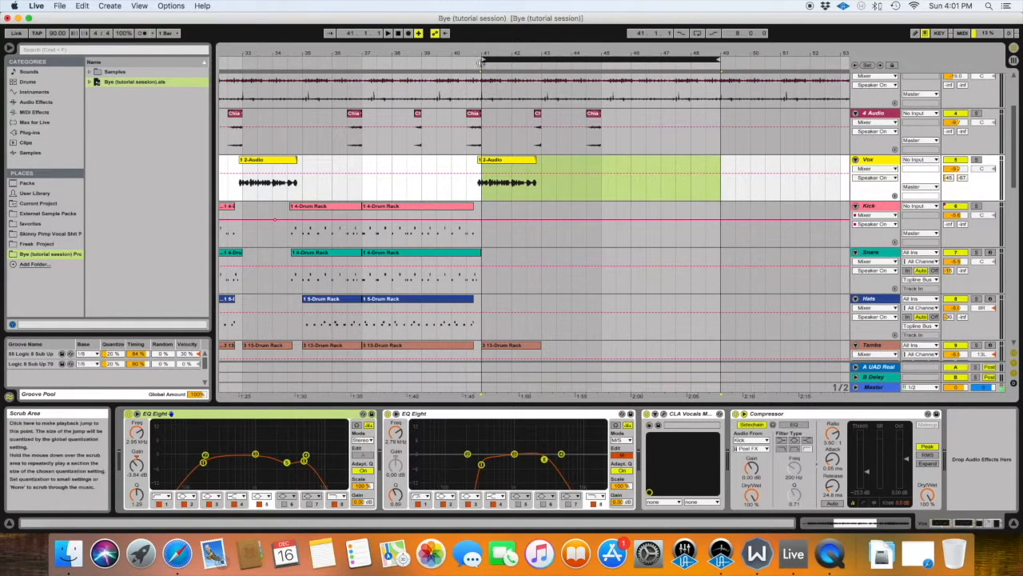
{"action": "left_click_drag", "start_coordinate": [518, 59], "coordinate": [565, 59]}
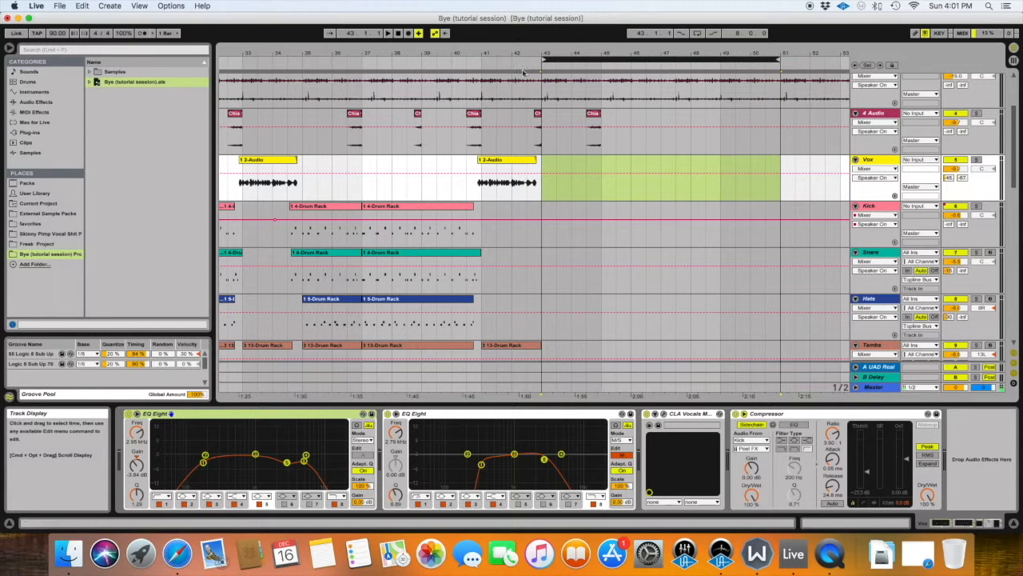
Delete the duplicated vinyl clips after bar 41 on the 4 Audio track.
{"action": "scroll", "coordinate": [497, 205], "scroll_direction": "right", "scroll_amount": 3}
{"action": "left_click_drag", "start_coordinate": [463, 54], "coordinate": [462, 107]}
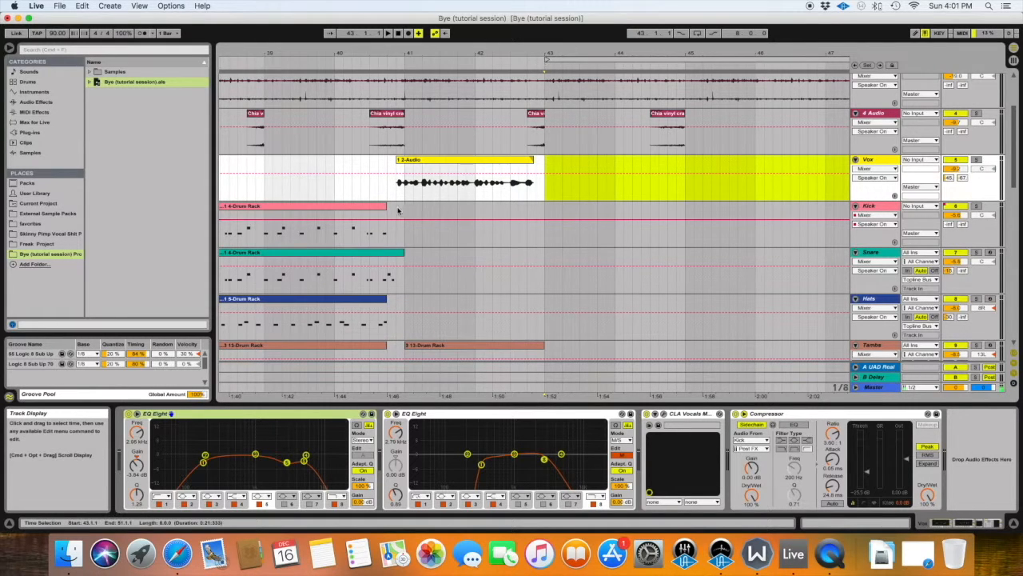
{"action": "scroll", "coordinate": [496, 254], "scroll_direction": "down", "scroll_amount": 5}
{"action": "scroll", "coordinate": [496, 256], "scroll_direction": "up", "scroll_amount": 5}
{"action": "scroll", "coordinate": [488, 264], "scroll_direction": "down", "scroll_amount": 4}
{"action": "scroll", "coordinate": [486, 255], "scroll_direction": "up", "scroll_amount": 6}
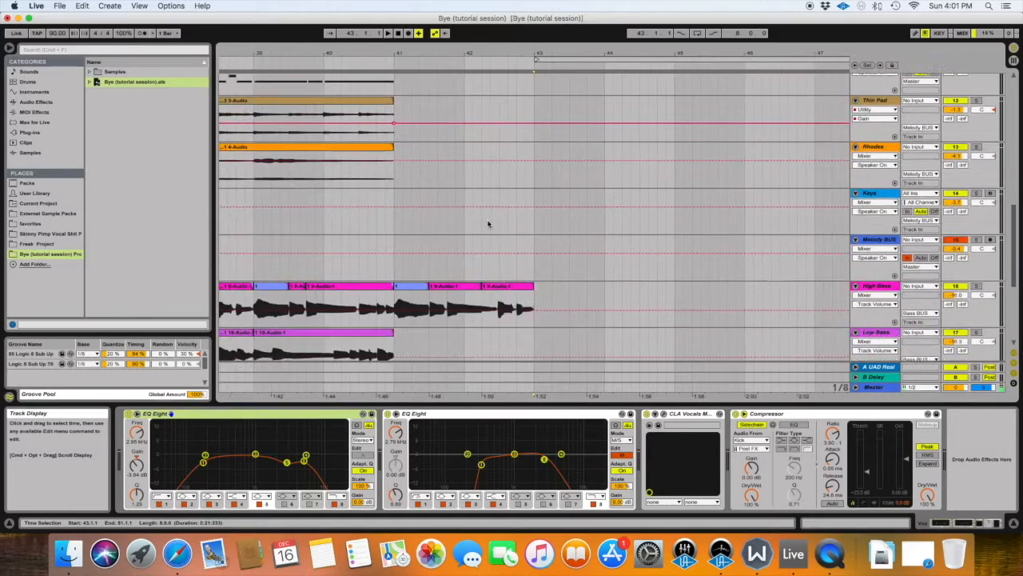
{"action": "scroll", "coordinate": [487, 223], "scroll_direction": "right", "scroll_amount": 3}
{"action": "left_click_drag", "start_coordinate": [467, 54], "coordinate": [467, 25]}
{"action": "left_click_drag", "start_coordinate": [513, 240], "coordinate": [478, 245]}
{"action": "key", "text": "Delete"}
{"action": "scroll", "coordinate": [465, 244], "scroll_direction": "left", "scroll_amount": 1}
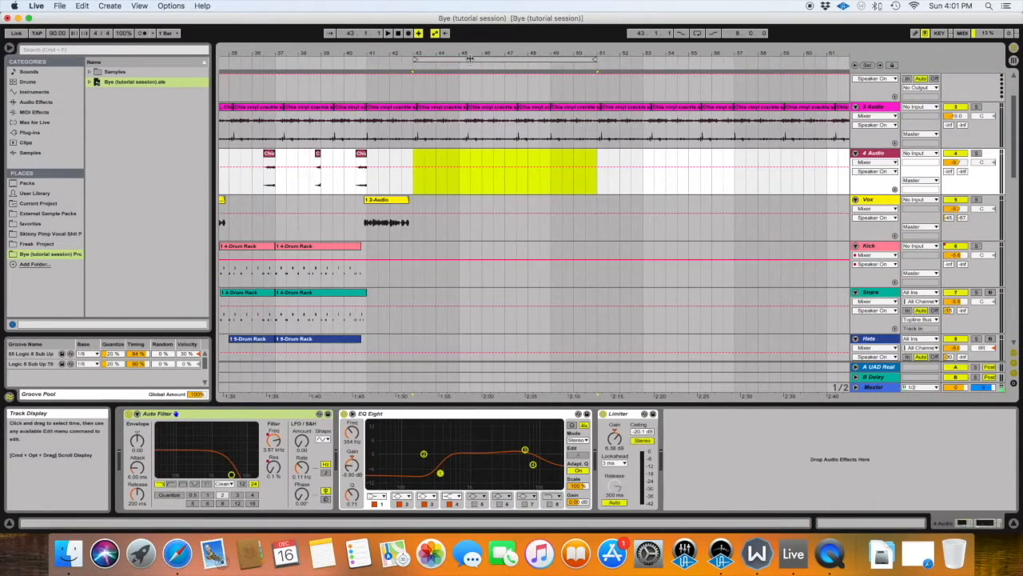
Copy bars 241 to 249 of the parked clips on all tracks from Kick downwards.
{"action": "left_click", "coordinate": [420, 60]}
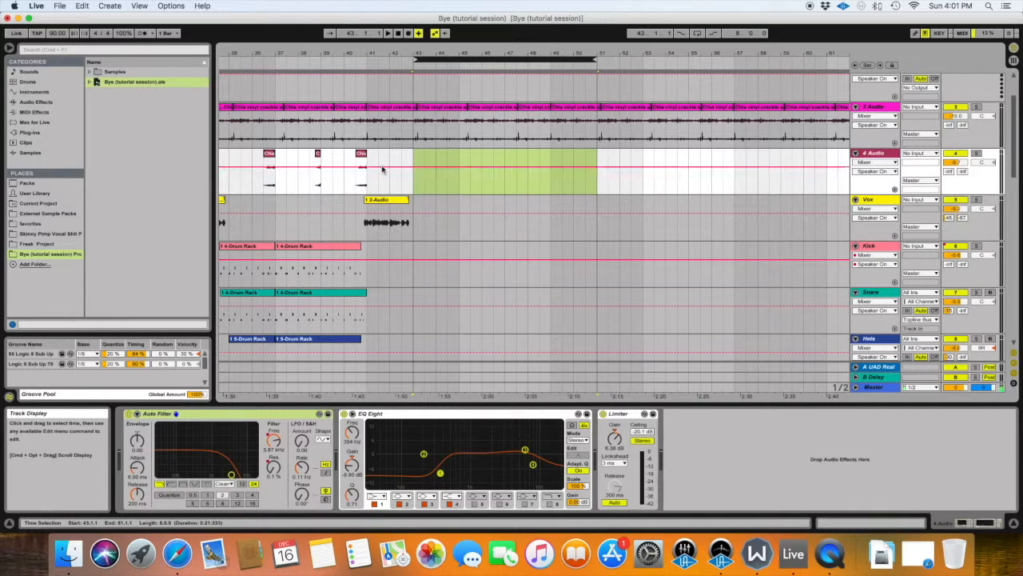
{"action": "left_click_drag", "start_coordinate": [382, 169], "coordinate": [605, 221]}
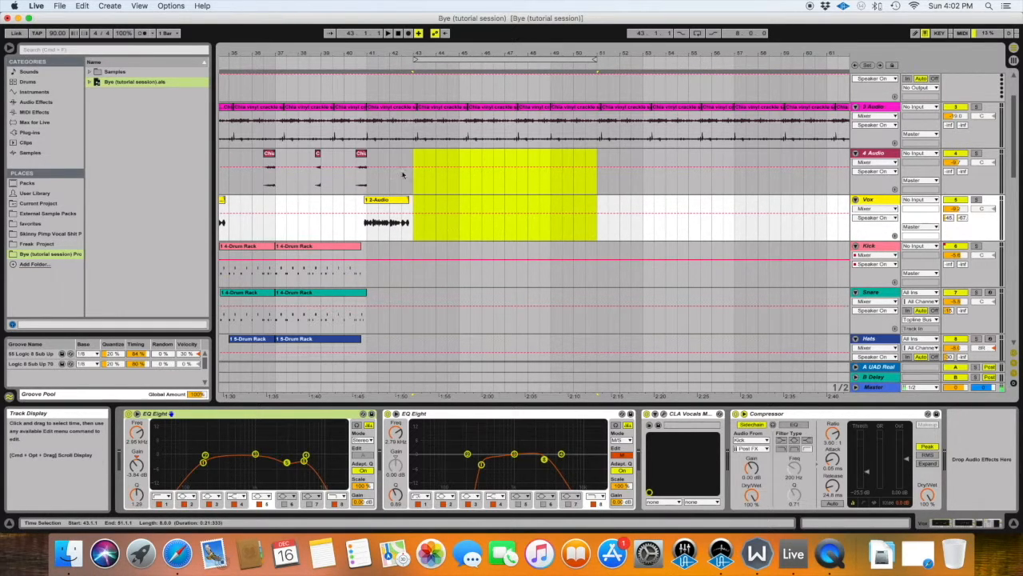
{"action": "scroll", "coordinate": [395, 223], "scroll_direction": "down", "scroll_amount": 2}
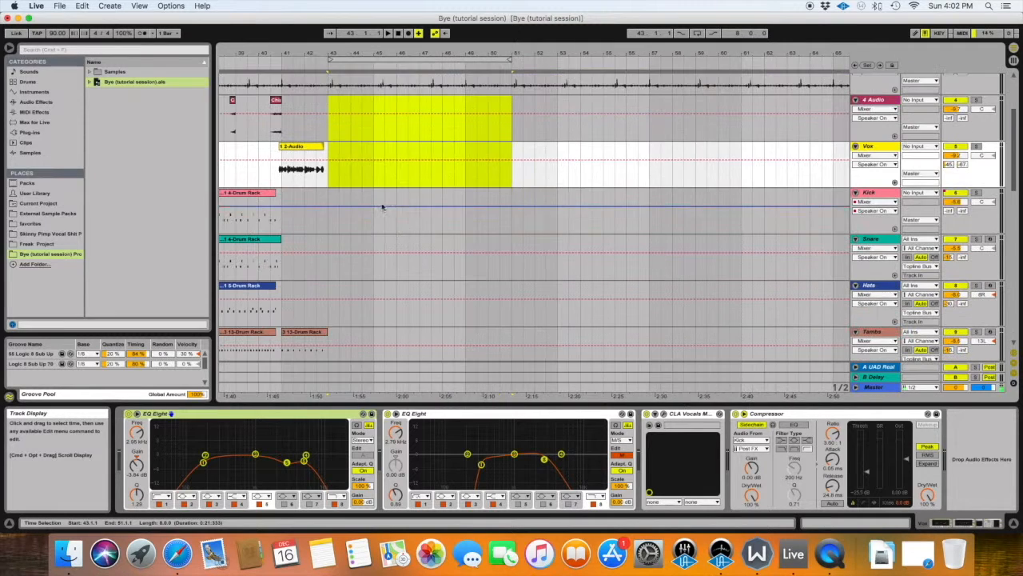
{"action": "scroll", "coordinate": [354, 160], "scroll_direction": "right", "scroll_amount": 15}
{"action": "scroll", "coordinate": [354, 160], "scroll_direction": "right", "scroll_amount": 20}
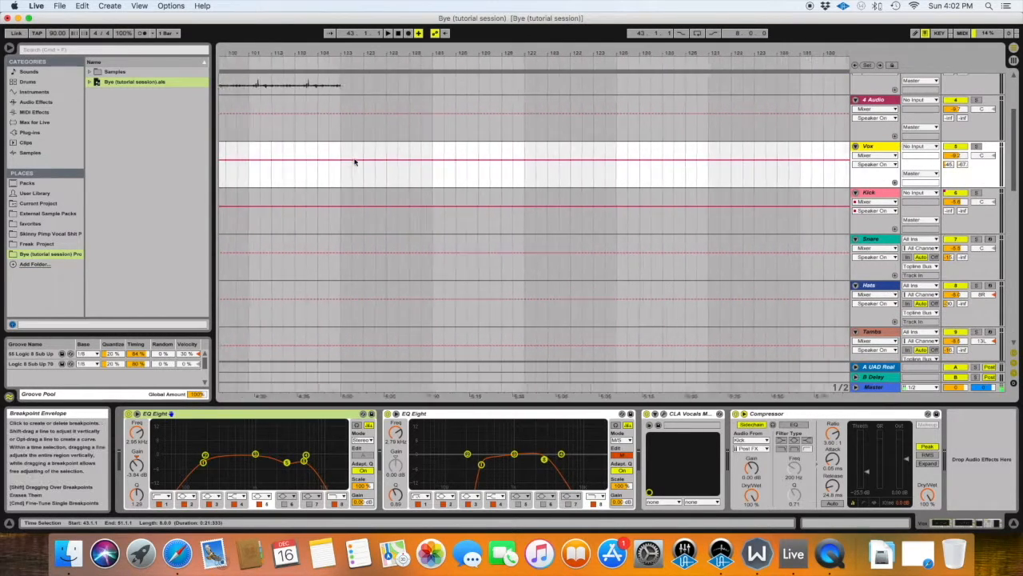
{"action": "left_click_drag", "start_coordinate": [254, 220], "coordinate": [410, 309]}
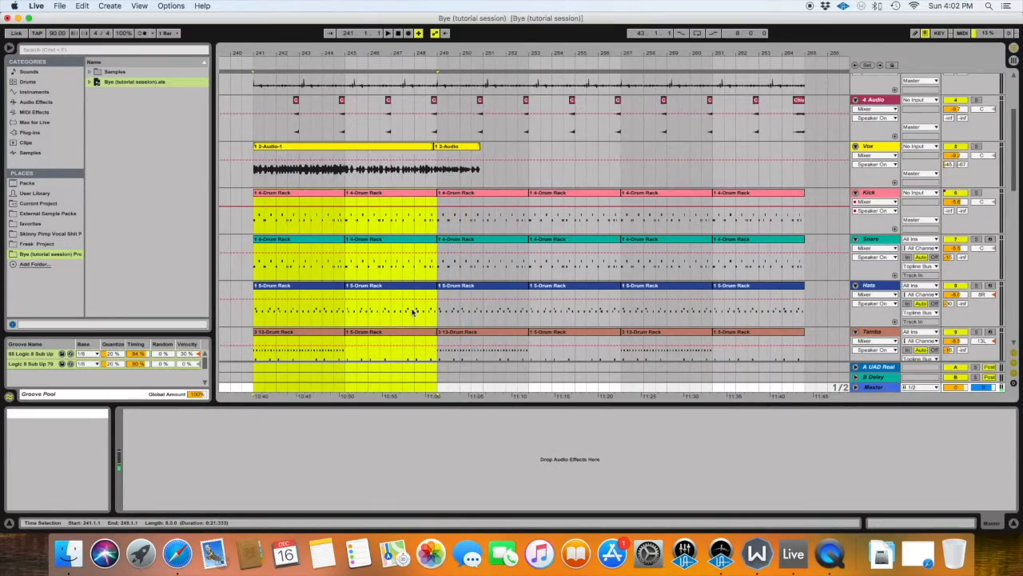
{"action": "scroll", "coordinate": [410, 309], "scroll_direction": "down", "scroll_amount": 10}
{"action": "scroll", "coordinate": [410, 309], "scroll_direction": "up", "scroll_amount": 8}
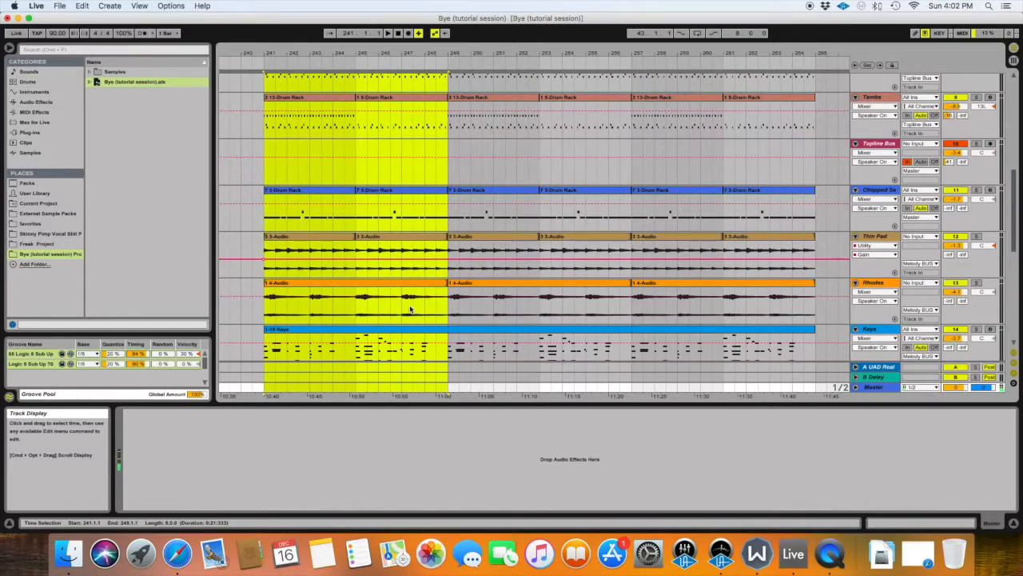
Paste the copied eight bars at bar 43, starting on the Kick track, and select the looped range.
{"action": "scroll", "coordinate": [410, 310], "scroll_direction": "left", "scroll_amount": 10}
{"action": "scroll", "coordinate": [410, 308], "scroll_direction": "up", "scroll_amount": 10}
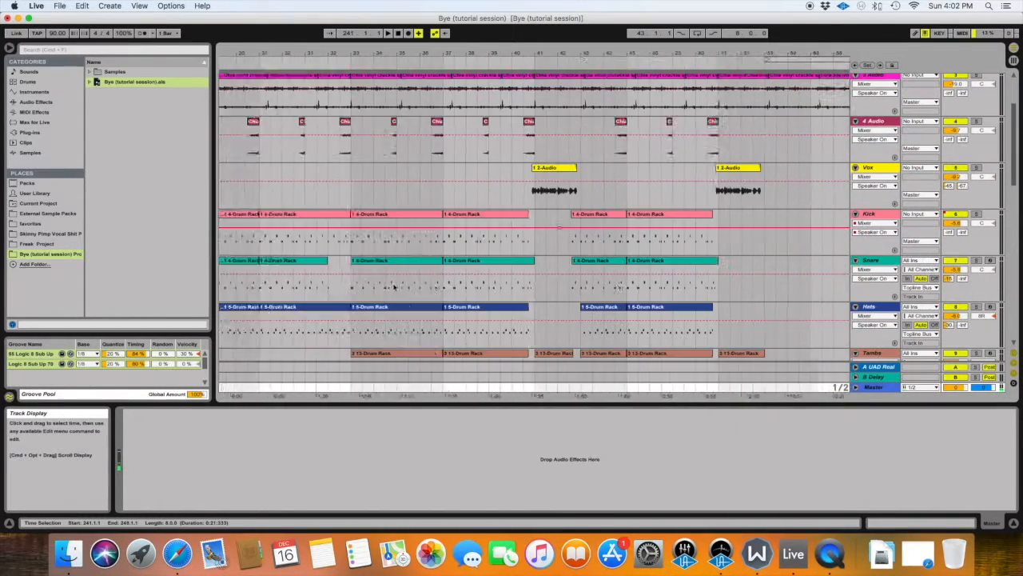
{"action": "scroll", "coordinate": [393, 286], "scroll_direction": "right", "scroll_amount": 10}
{"action": "left_click", "coordinate": [455, 244]}
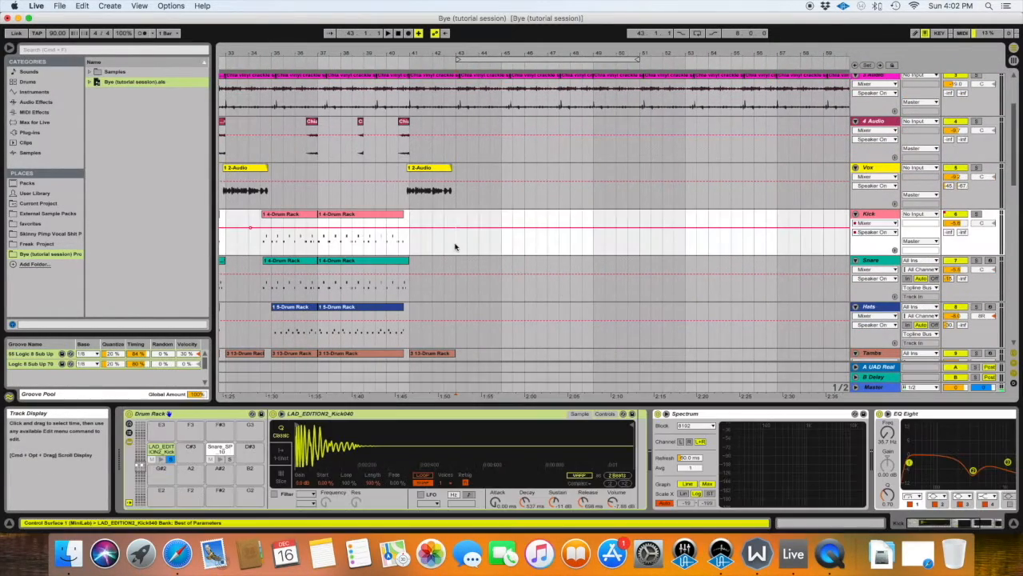
{"action": "key", "text": "super+v"}
{"action": "left_click", "coordinate": [509, 57]}
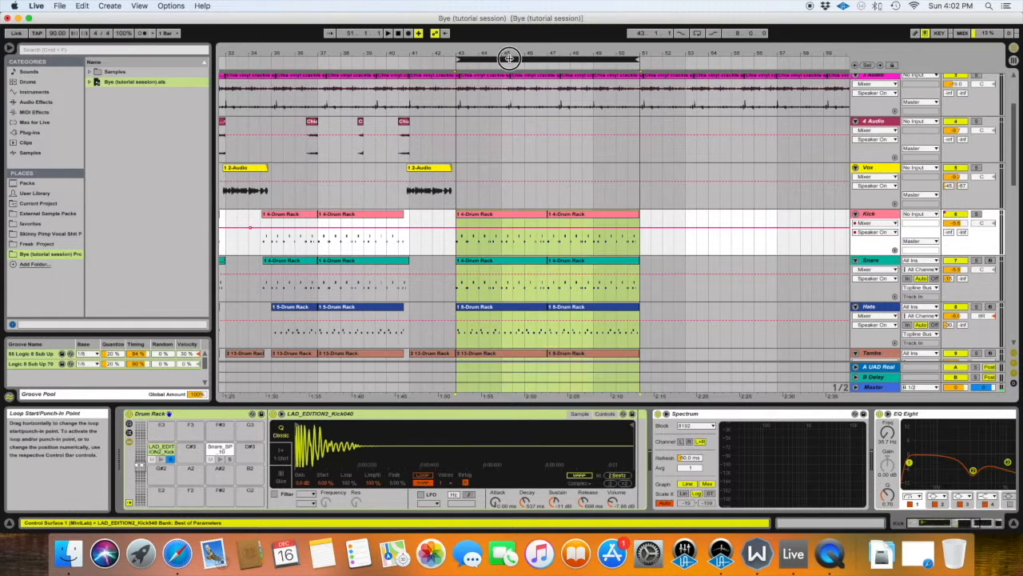
Play the arrangement from 40.3 to audition the transition into the pasted section at bar 43.
{"action": "scroll", "coordinate": [528, 277], "scroll_direction": "down", "scroll_amount": 3}
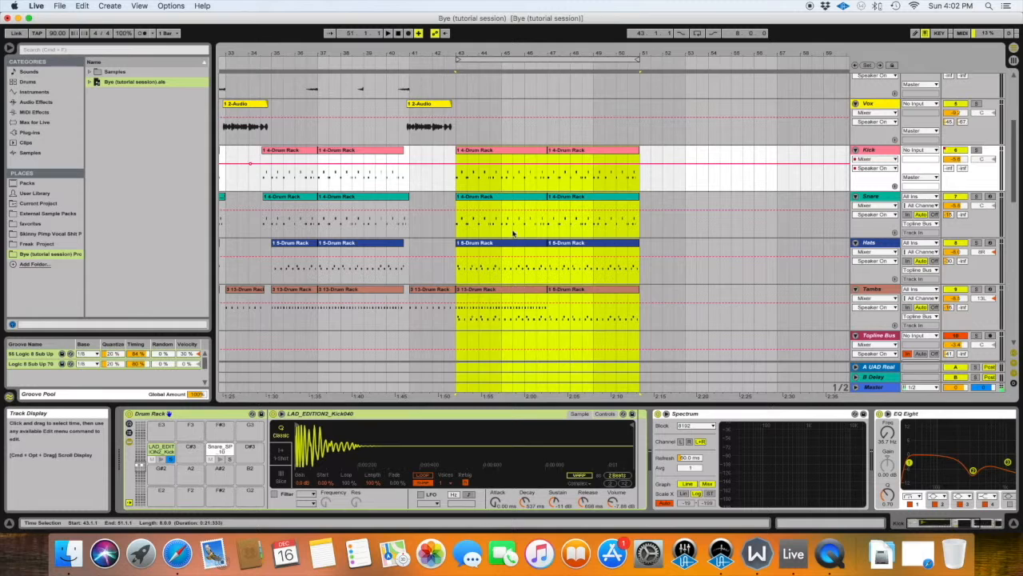
{"action": "left_click_drag", "start_coordinate": [430, 55], "coordinate": [440, 56]}
{"action": "left_click", "coordinate": [409, 175]}
{"action": "key", "text": "space"}
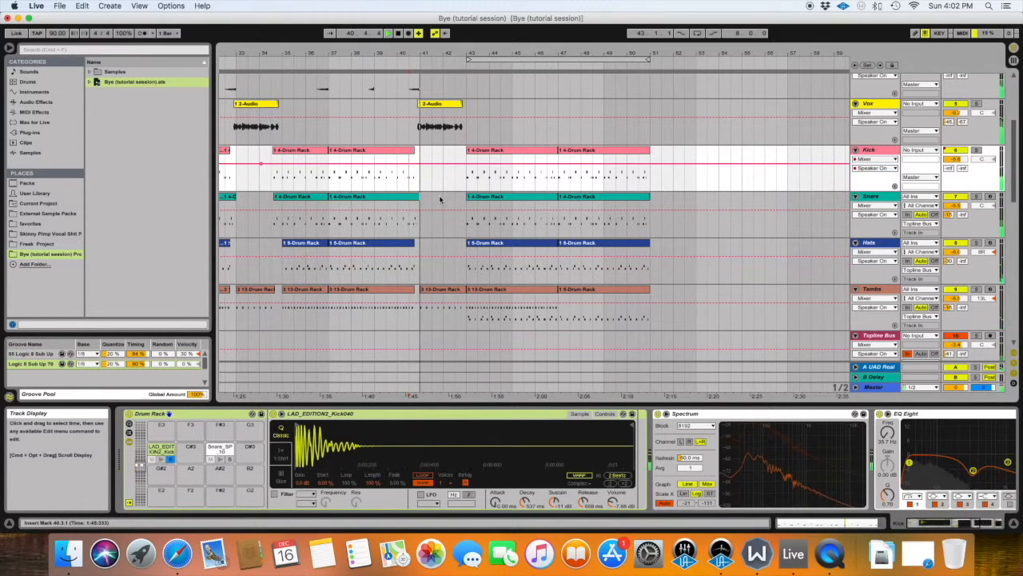
{"action": "scroll", "coordinate": [446, 201], "scroll_direction": "right", "scroll_amount": 3}
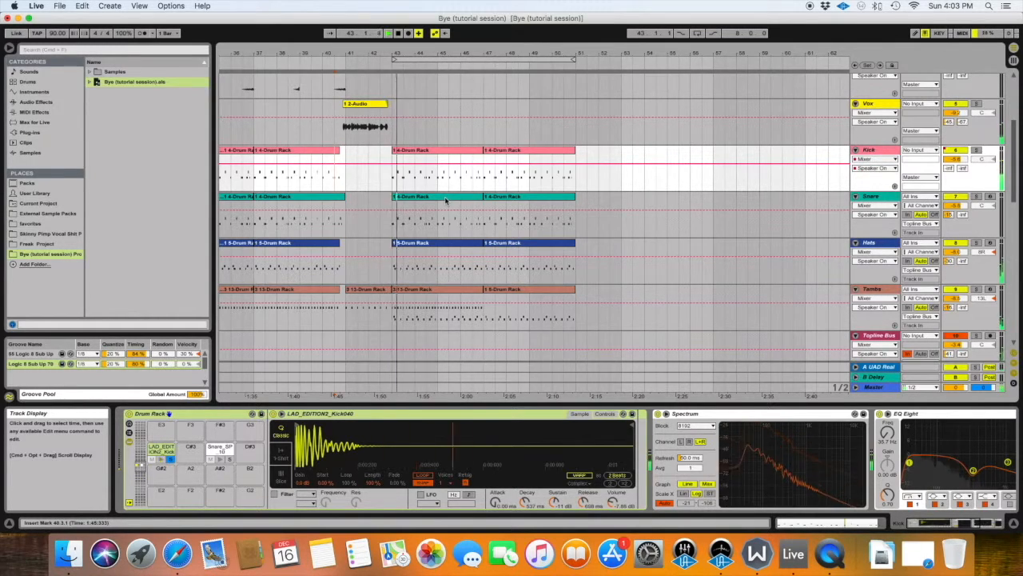
Delete the pasted Keys clip at bars 43 to 51.
{"action": "scroll", "coordinate": [446, 201], "scroll_direction": "down", "scroll_amount": 10}
{"action": "scroll", "coordinate": [445, 192], "scroll_direction": "down", "scroll_amount": 3}
{"action": "left_click", "coordinate": [449, 192]}
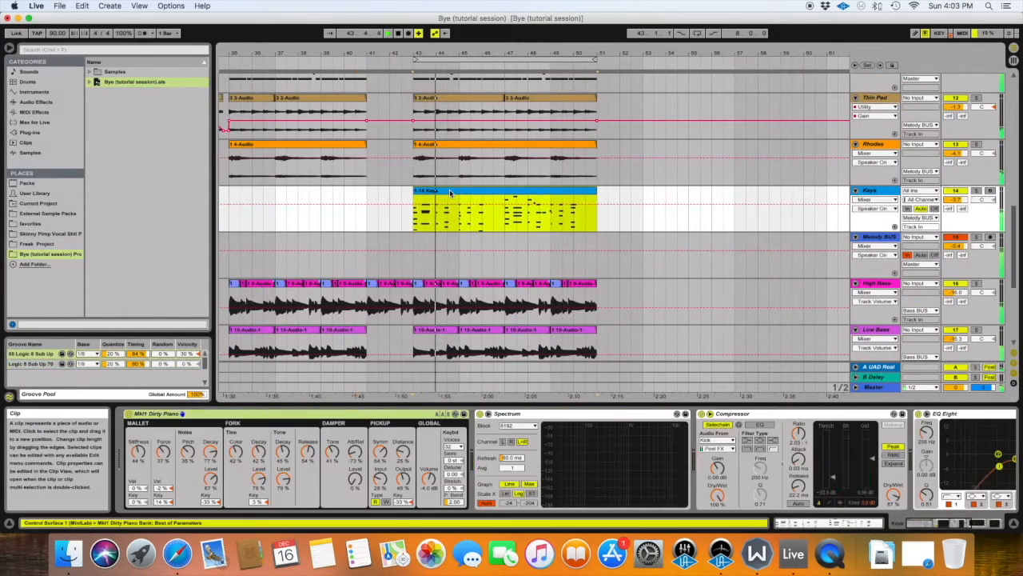
{"action": "key", "text": "Delete"}
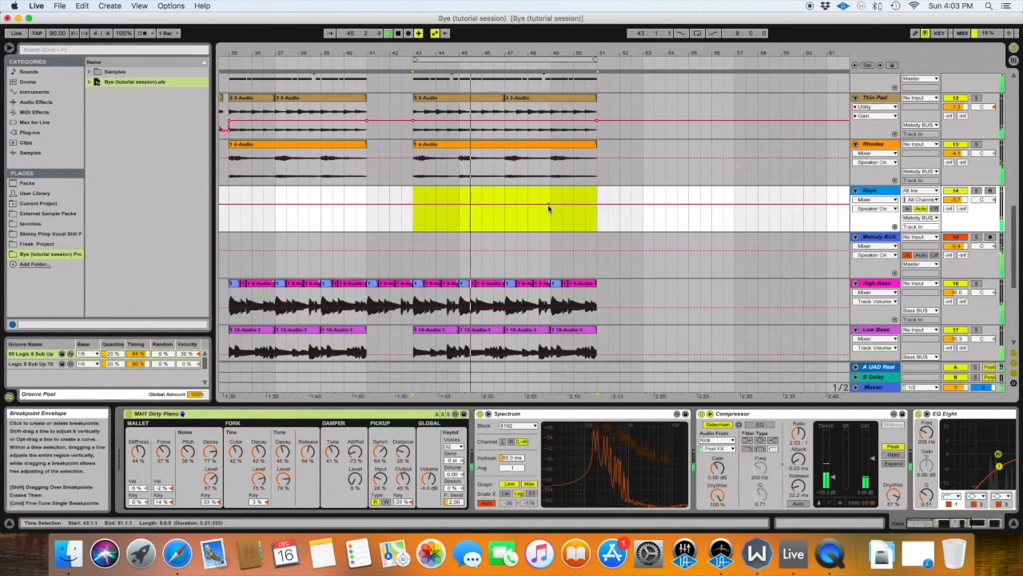
Listen to bars 43 to 51 and look over their clips across all tracks.
{"action": "scroll", "coordinate": [549, 205], "scroll_direction": "down", "scroll_amount": 5}
{"action": "scroll", "coordinate": [548, 205], "scroll_direction": "up", "scroll_amount": 15}
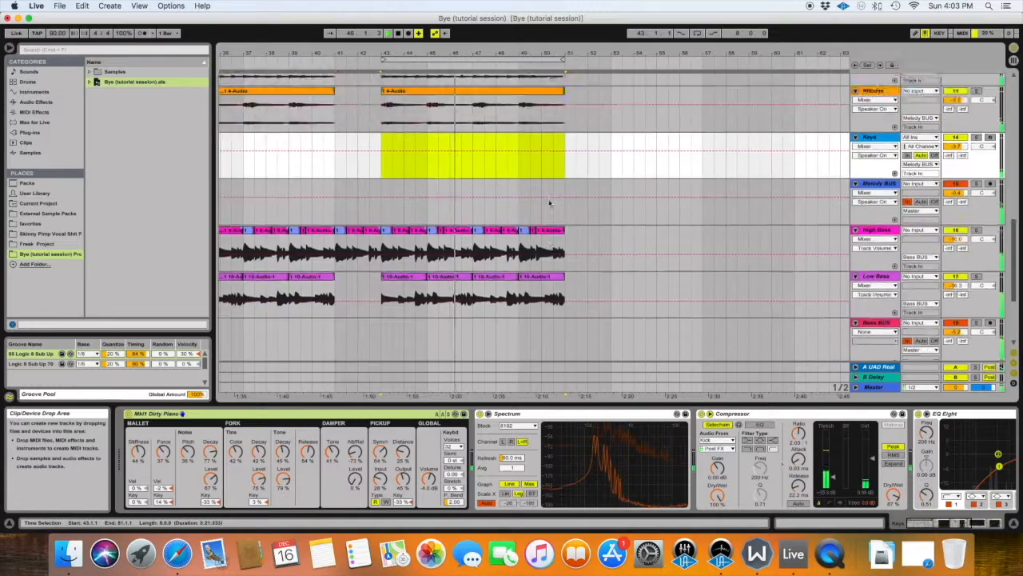
{"action": "scroll", "coordinate": [549, 203], "scroll_direction": "up", "scroll_amount": 10}
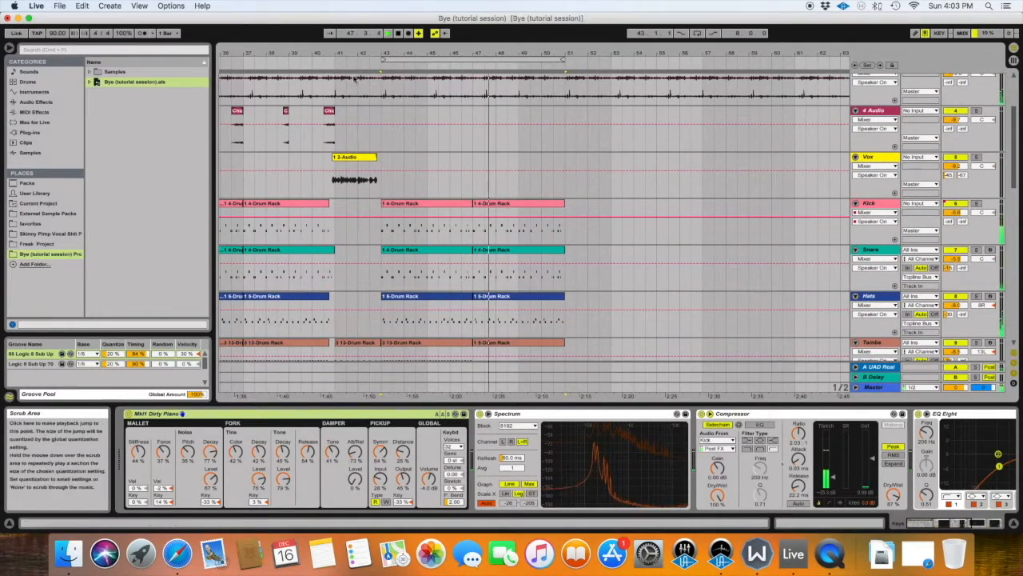
{"action": "scroll", "coordinate": [416, 136], "scroll_direction": "down", "scroll_amount": 3}
{"action": "scroll", "coordinate": [402, 134], "scroll_direction": "down", "scroll_amount": 2}
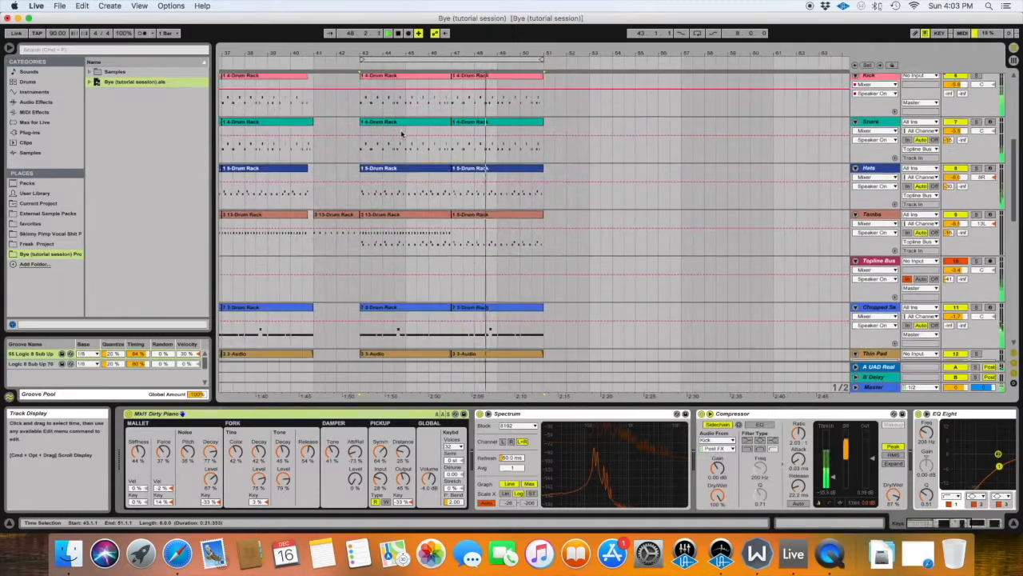
{"action": "scroll", "coordinate": [402, 135], "scroll_direction": "up", "scroll_amount": 8}
{"action": "scroll", "coordinate": [401, 134], "scroll_direction": "up", "scroll_amount": 2}
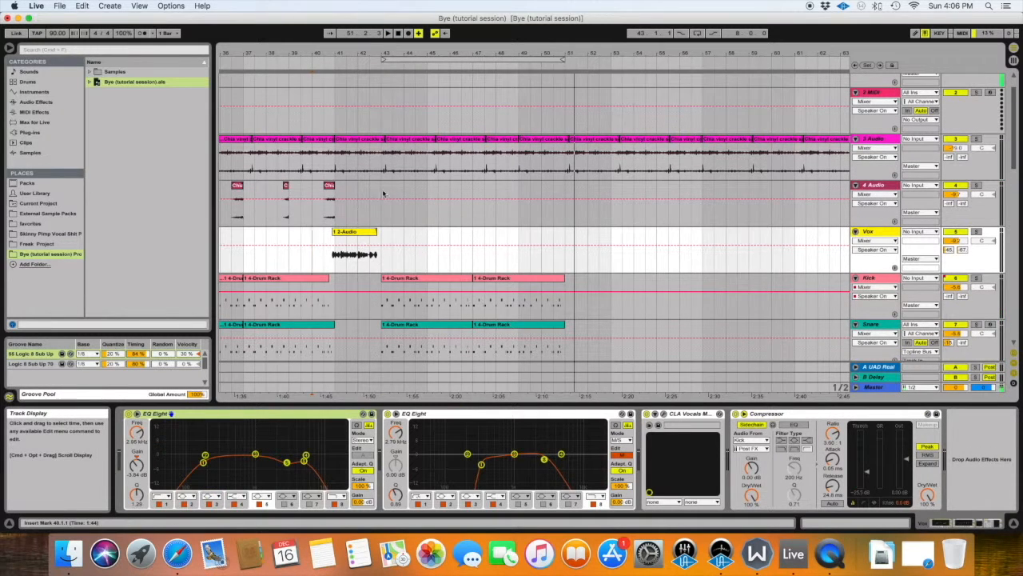
Fill bars 43 to 51 of the 4 Audio track with copies of its short audio clips.
{"action": "left_click_drag", "start_coordinate": [384, 193], "coordinate": [567, 204]}
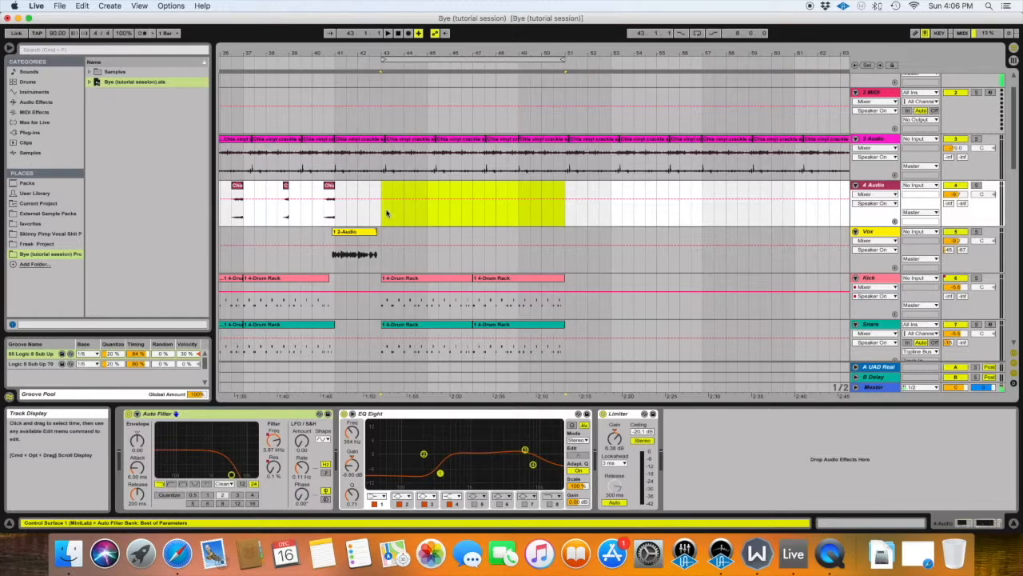
{"action": "scroll", "coordinate": [388, 206], "scroll_direction": "right", "scroll_amount": 20}
{"action": "scroll", "coordinate": [398, 199], "scroll_direction": "right", "scroll_amount": 10}
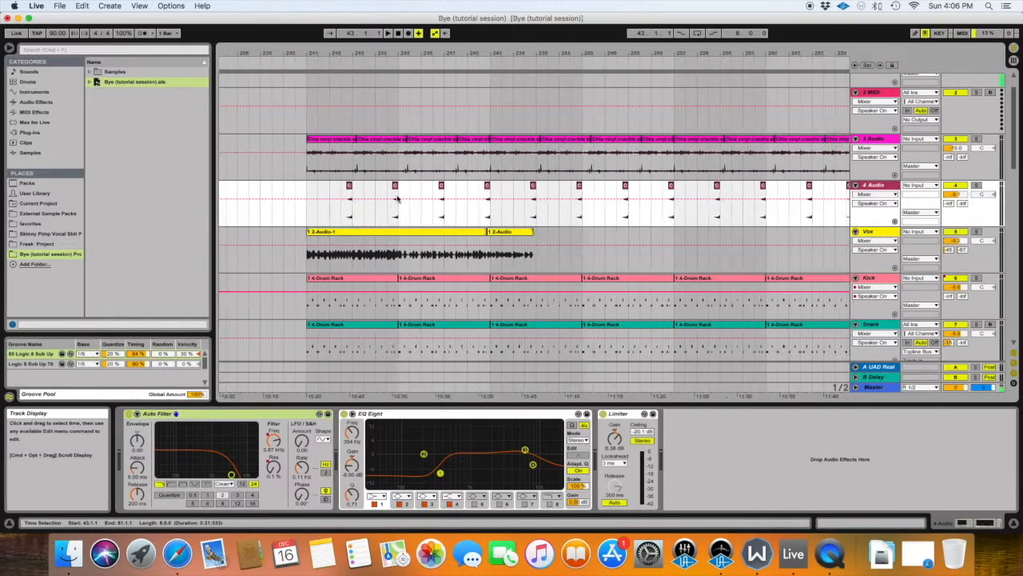
{"action": "left_click_drag", "start_coordinate": [329, 209], "coordinate": [391, 209]}
{"action": "key", "text": "super+c"}
{"action": "scroll", "coordinate": [423, 213], "scroll_direction": "left", "scroll_amount": 20}
{"action": "scroll", "coordinate": [424, 214], "scroll_direction": "right", "scroll_amount": 3}
{"action": "left_click", "coordinate": [468, 217]}
{"action": "key", "text": "super+v"}
{"action": "key", "text": "super+d"}
Select the looped bars 43 to 51 and play from bar 43 to audition the new 4 Audio clips.
{"action": "scroll", "coordinate": [440, 212], "scroll_direction": "right", "scroll_amount": 3}
{"action": "scroll", "coordinate": [453, 237], "scroll_direction": "right", "scroll_amount": 4}
{"action": "scroll", "coordinate": [454, 237], "scroll_direction": "down", "scroll_amount": 2}
{"action": "left_click", "coordinate": [398, 60]}
{"action": "scroll", "coordinate": [381, 223], "scroll_direction": "down", "scroll_amount": 3}
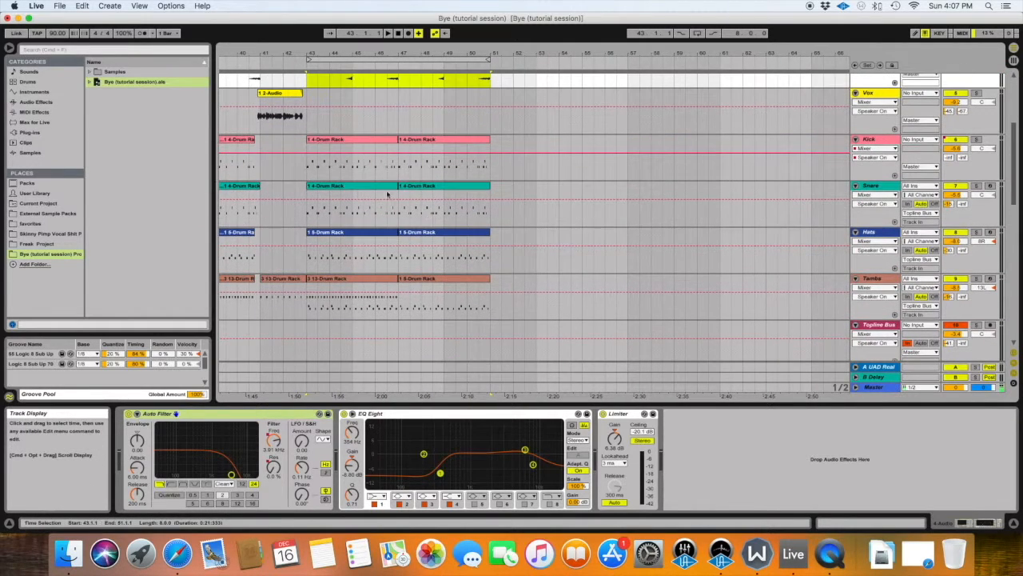
{"action": "scroll", "coordinate": [368, 198], "scroll_direction": "up", "scroll_amount": 4}
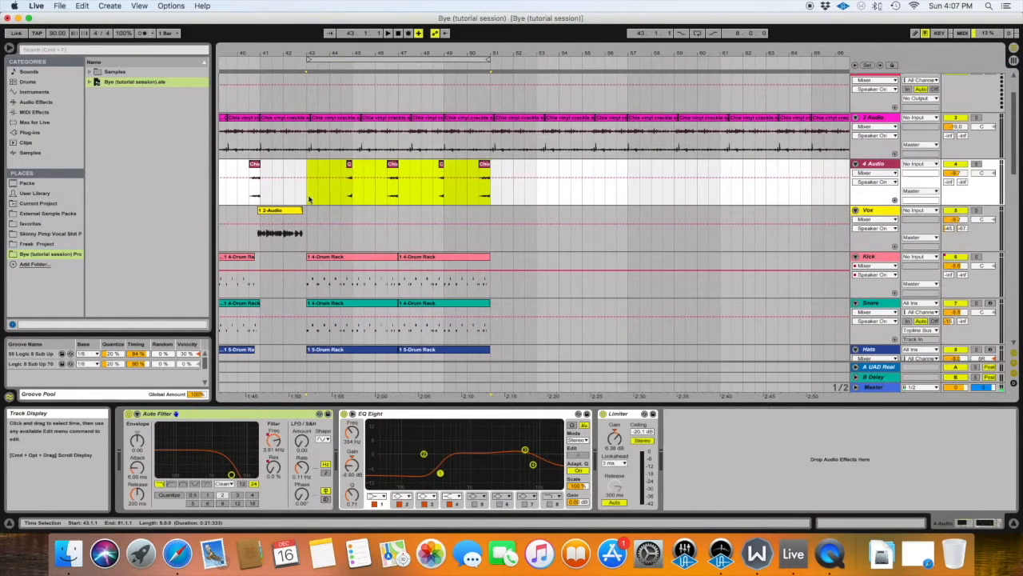
{"action": "scroll", "coordinate": [309, 199], "scroll_direction": "down", "scroll_amount": 2}
{"action": "left_click", "coordinate": [307, 142]}
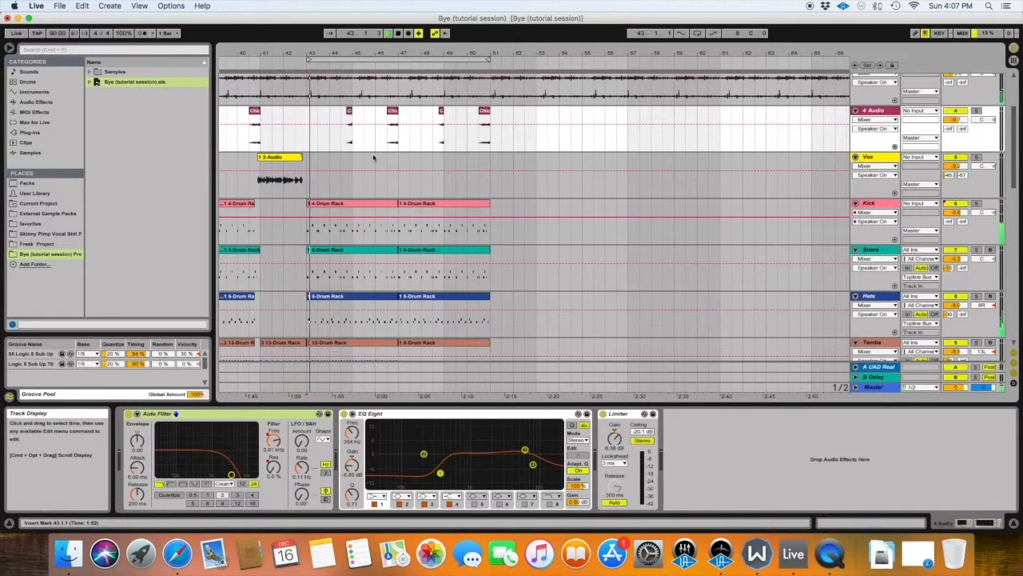
Move the loop to bars 51 to 59 and duplicate the 4 Audio clips of bars 43 to 51 into that range.
{"action": "left_click", "coordinate": [399, 59]}
{"action": "left_click_drag", "start_coordinate": [403, 54], "coordinate": [648, 78]}
{"action": "left_click", "coordinate": [391, 59]}
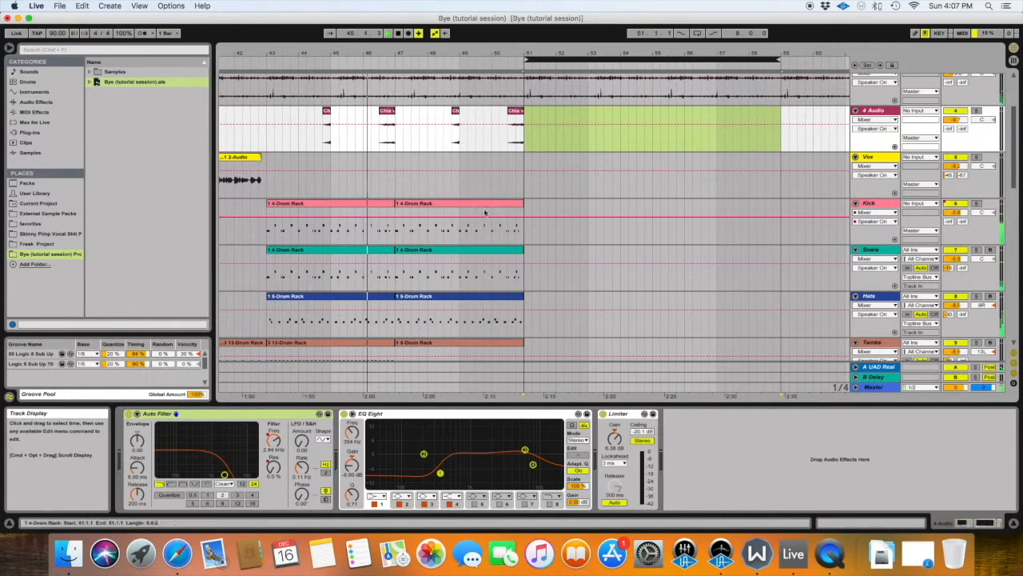
{"action": "left_click", "coordinate": [271, 139]}
{"action": "left_click_drag", "start_coordinate": [272, 140], "coordinate": [526, 152]}
{"action": "key", "text": "super+d"}
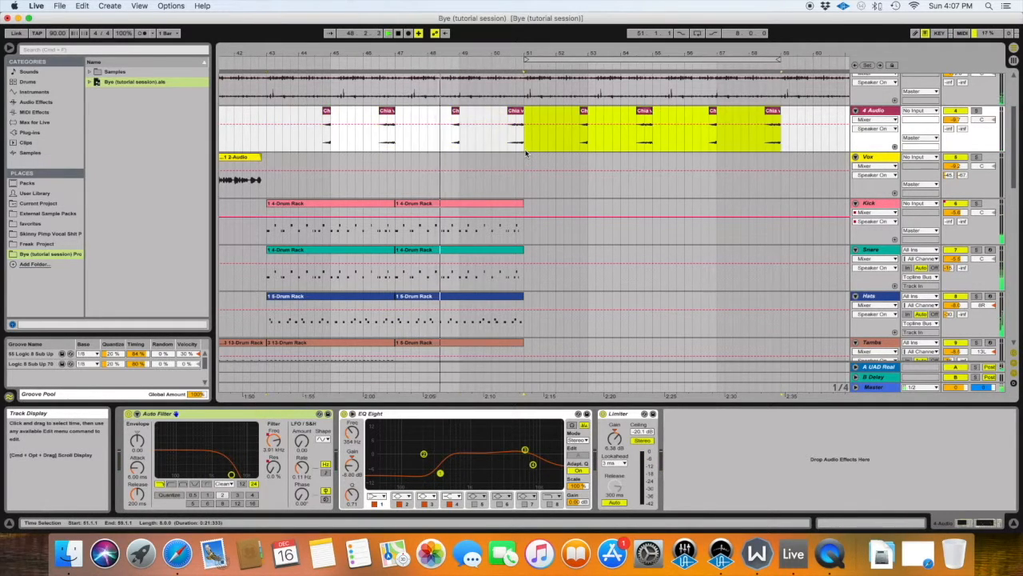
{"action": "scroll", "coordinate": [384, 163], "scroll_direction": "down", "scroll_amount": 2}
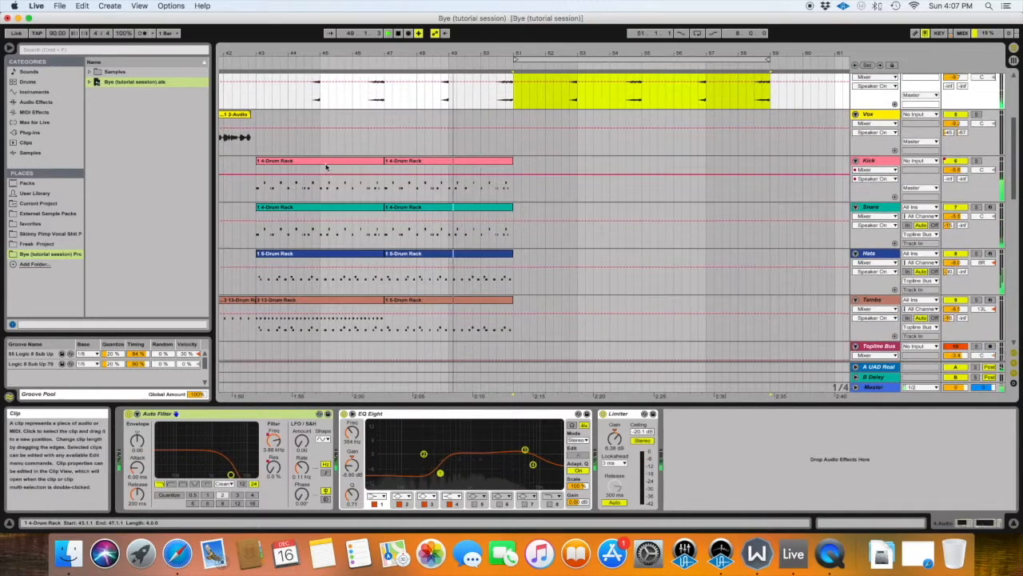
{"action": "scroll", "coordinate": [324, 166], "scroll_direction": "down", "scroll_amount": 6}
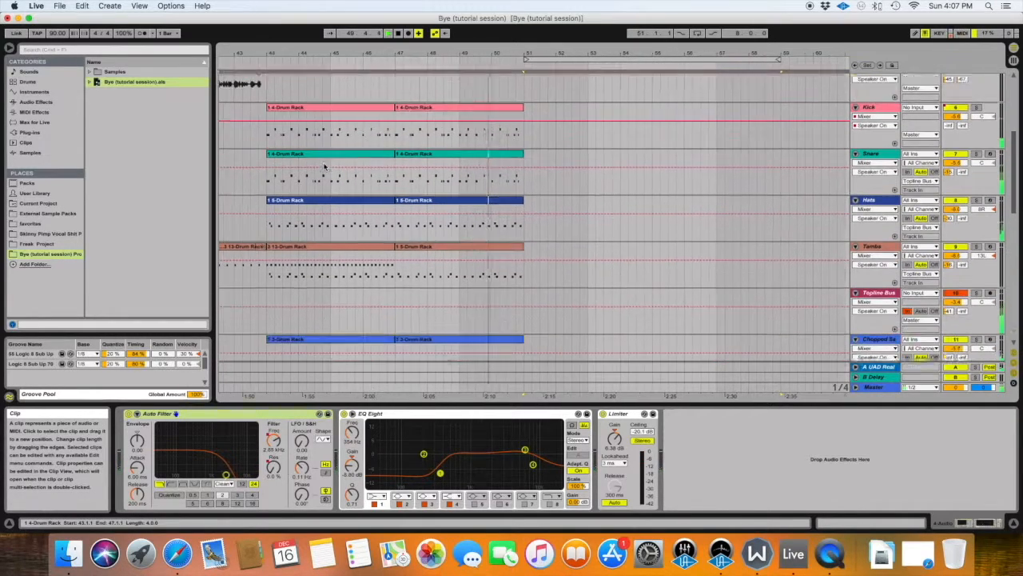
{"action": "scroll", "coordinate": [324, 166], "scroll_direction": "down", "scroll_amount": 6}
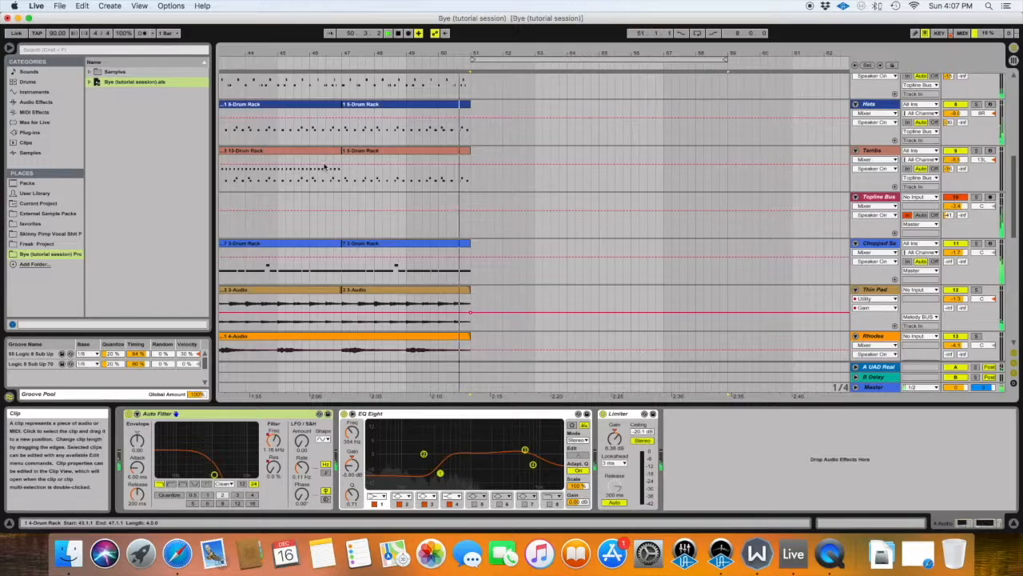
{"action": "left_click", "coordinate": [230, 161]}
{"action": "left_click_drag", "start_coordinate": [231, 161], "coordinate": [492, 258]}
{"action": "scroll", "coordinate": [493, 258], "scroll_direction": "down", "scroll_amount": 11}
{"action": "scroll", "coordinate": [492, 258], "scroll_direction": "up", "scroll_amount": 8}
{"action": "scroll", "coordinate": [492, 258], "scroll_direction": "down", "scroll_amount": 1}
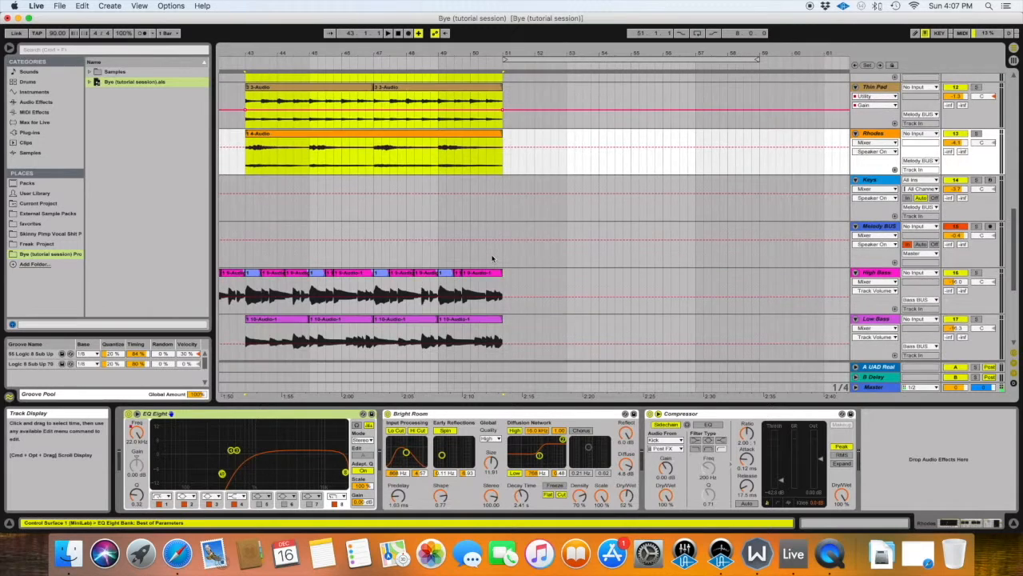
{"action": "scroll", "coordinate": [493, 258], "scroll_direction": "up", "scroll_amount": 4}
{"action": "left_click_drag", "start_coordinate": [248, 140], "coordinate": [501, 415]}
{"action": "scroll", "coordinate": [456, 302], "scroll_direction": "down", "scroll_amount": 6}
{"action": "scroll", "coordinate": [455, 302], "scroll_direction": "up", "scroll_amount": 8}
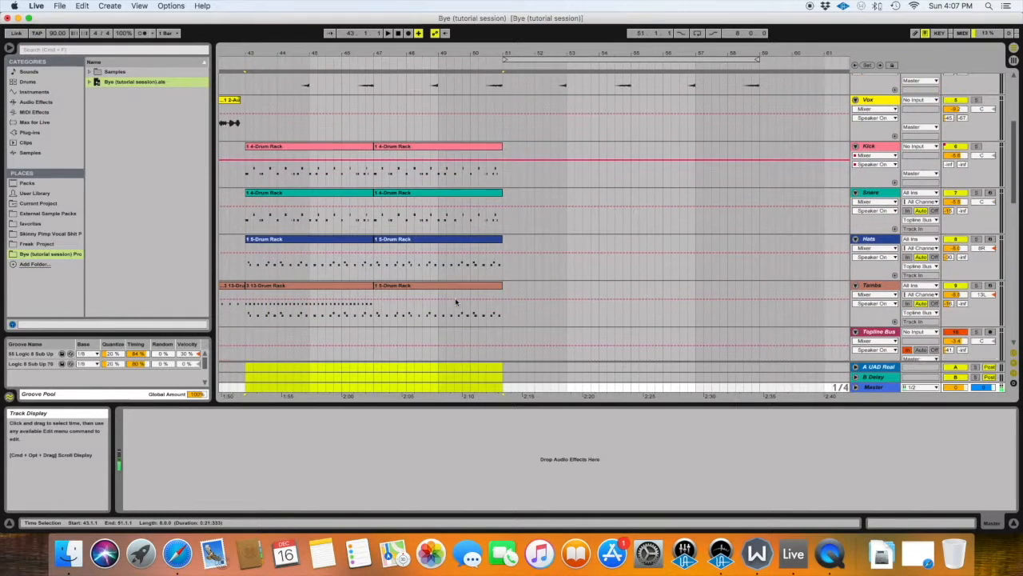
{"action": "scroll", "coordinate": [404, 294], "scroll_direction": "up", "scroll_amount": 3}
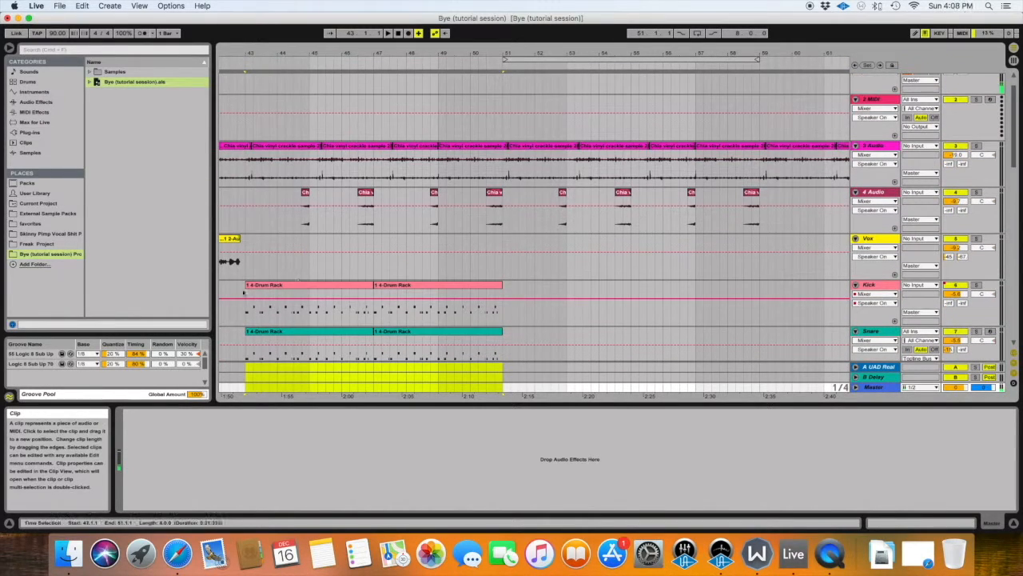
Duplicate bars 43 to 51 on all tracks from Kick downwards into bars 51 to 59.
{"action": "left_click_drag", "start_coordinate": [245, 295], "coordinate": [502, 511]}
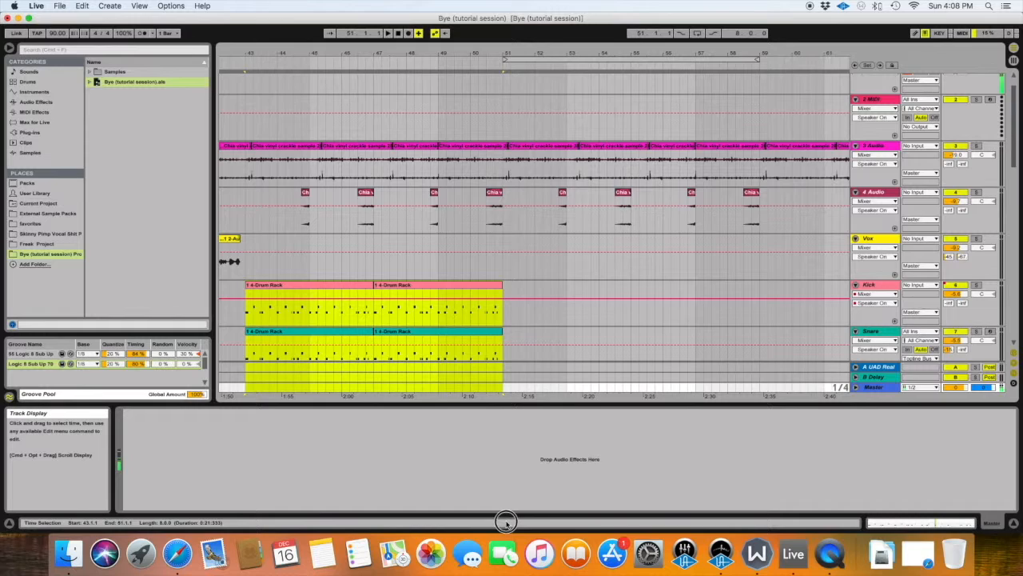
{"action": "scroll", "coordinate": [441, 338], "scroll_direction": "down", "scroll_amount": 4}
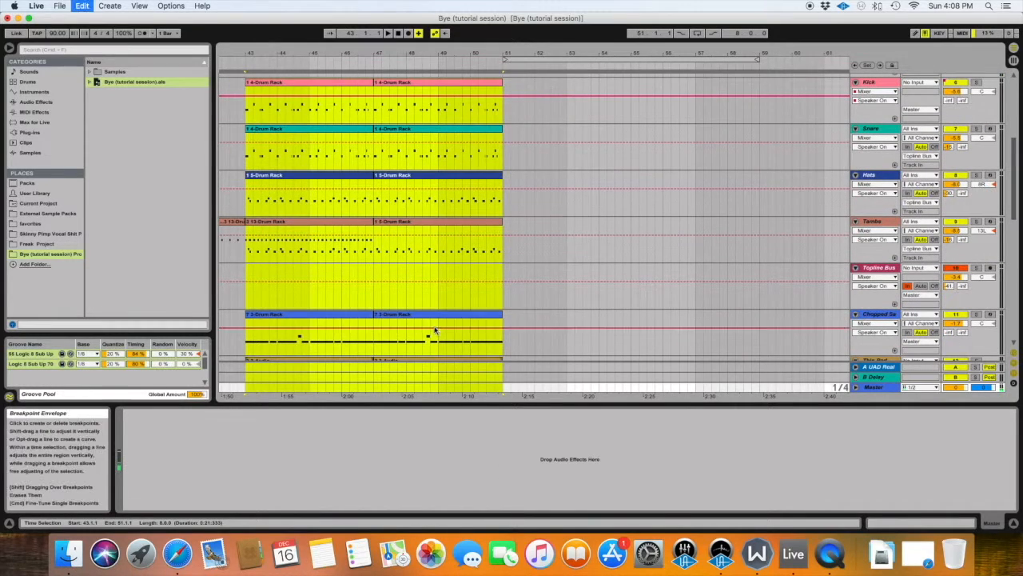
{"action": "key", "text": "super+d"}
{"action": "scroll", "coordinate": [406, 268], "scroll_direction": "up", "scroll_amount": 3}
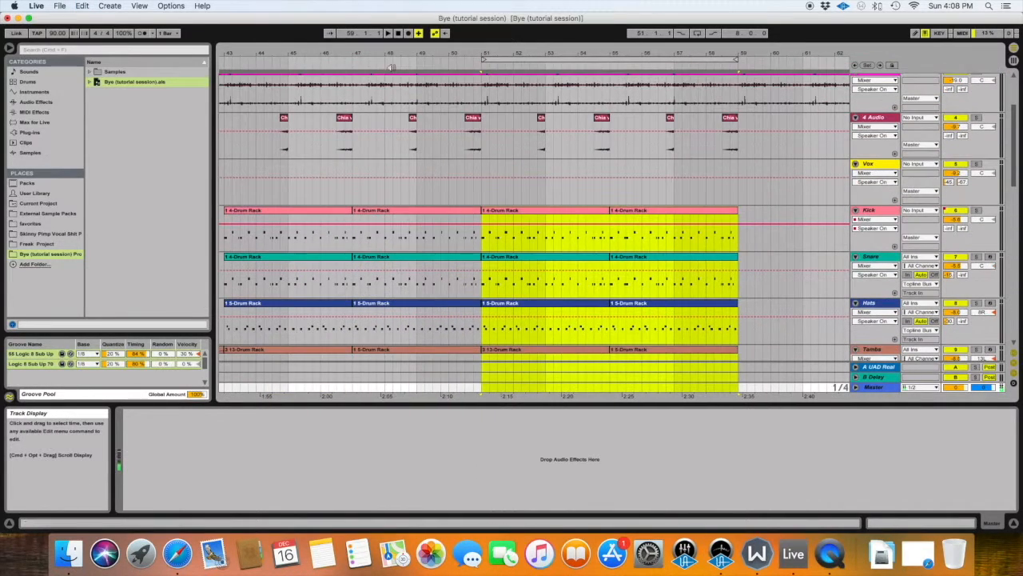
Play the arrangement from about bar 48 to audition the transition into the duplicated section at bar 51.
{"action": "left_click", "coordinate": [382, 64]}
{"action": "scroll", "coordinate": [702, 187], "scroll_direction": "down", "scroll_amount": 4}
{"action": "scroll", "coordinate": [702, 187], "scroll_direction": "down", "scroll_amount": 10}
{"action": "scroll", "coordinate": [702, 186], "scroll_direction": "left", "scroll_amount": 5}
{"action": "scroll", "coordinate": [701, 187], "scroll_direction": "up", "scroll_amount": 10}
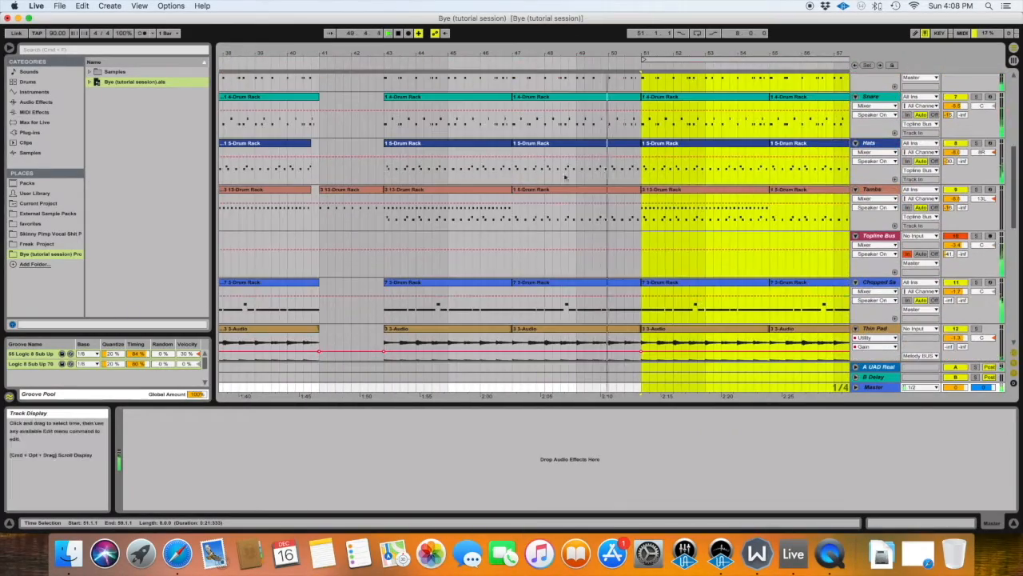
Duplicate the Tambs clips starting at bars 43 and 51 over the following clips at bars 47 to 51 and 55 to 59.
{"action": "left_click", "coordinate": [503, 189]}
{"action": "left_click", "coordinate": [501, 190]}
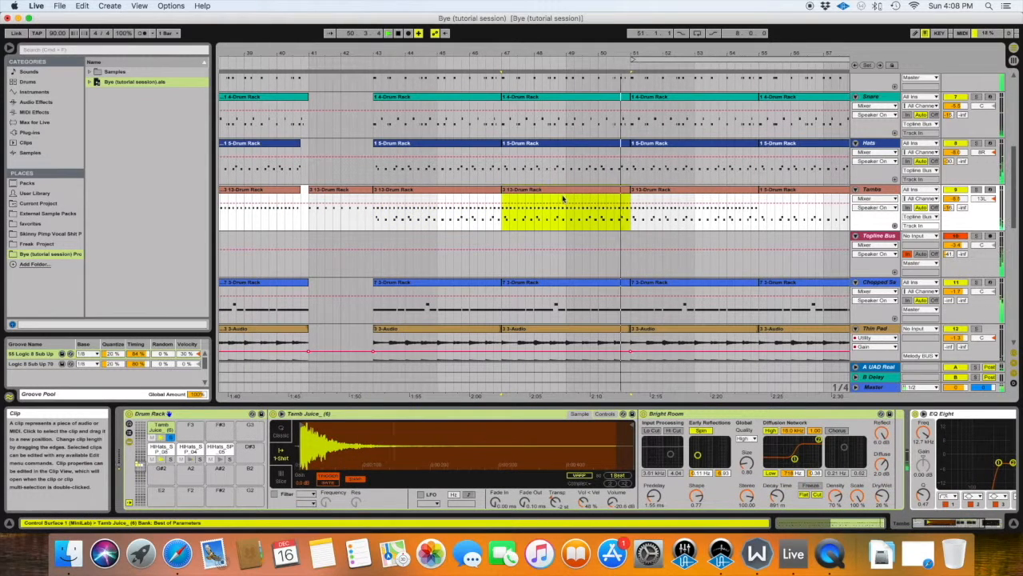
{"action": "scroll", "coordinate": [560, 196], "scroll_direction": "right", "scroll_amount": 5}
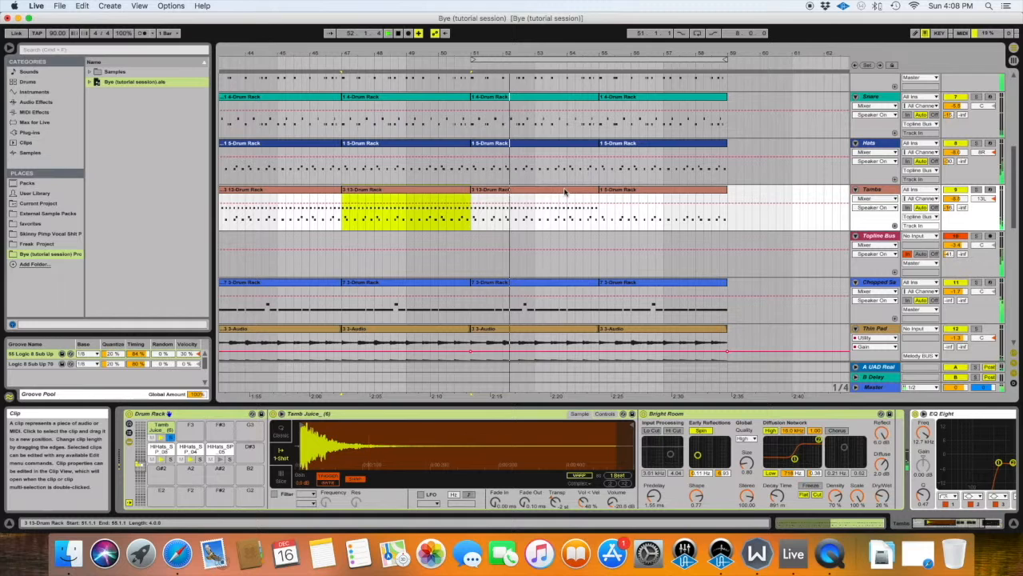
{"action": "left_click", "coordinate": [564, 190]}
{"action": "key", "text": "super+d"}
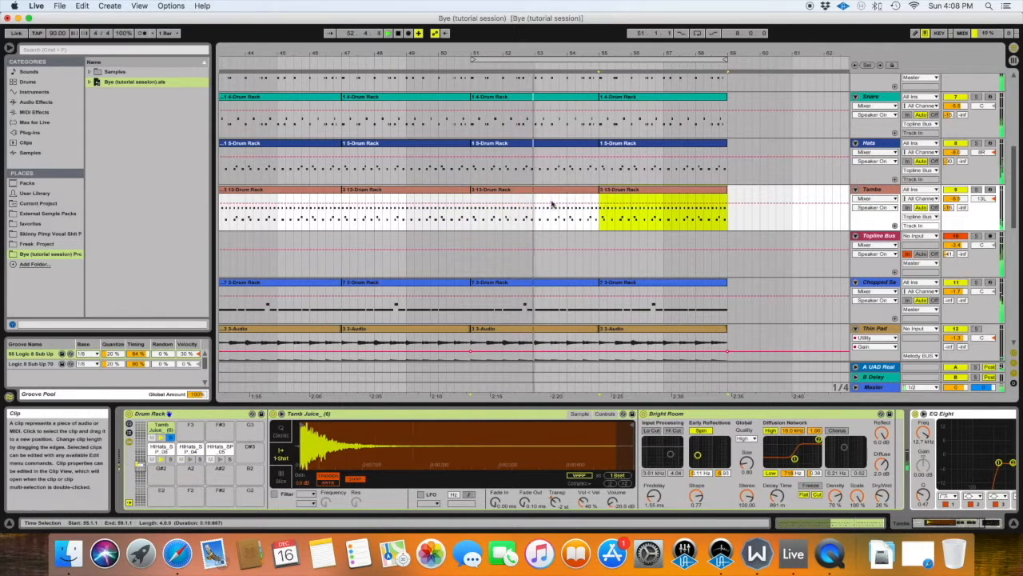
Move the loop to bars 43 to 51 and review the surrounding clips on all tracks.
{"action": "scroll", "coordinate": [525, 212], "scroll_direction": "up", "scroll_amount": 5}
{"action": "scroll", "coordinate": [525, 211], "scroll_direction": "left", "scroll_amount": 10}
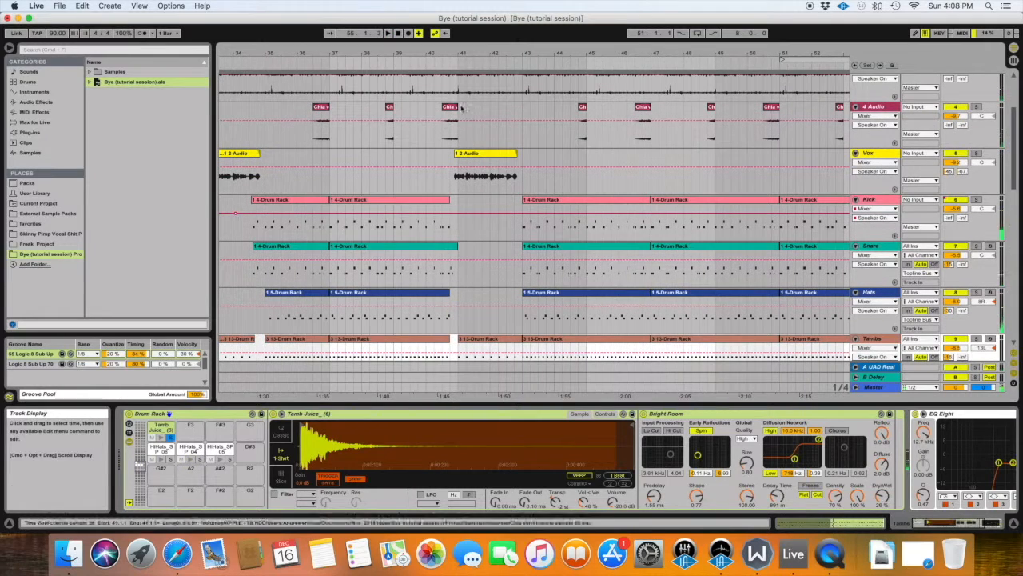
{"action": "scroll", "coordinate": [447, 231], "scroll_direction": "right", "scroll_amount": 3}
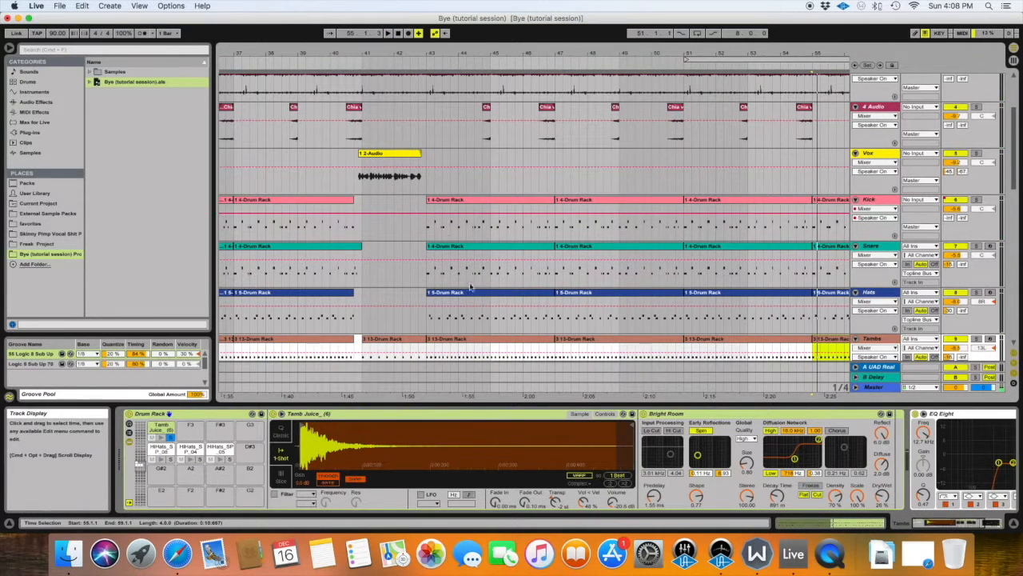
{"action": "scroll", "coordinate": [374, 170], "scroll_direction": "right", "scroll_amount": 3}
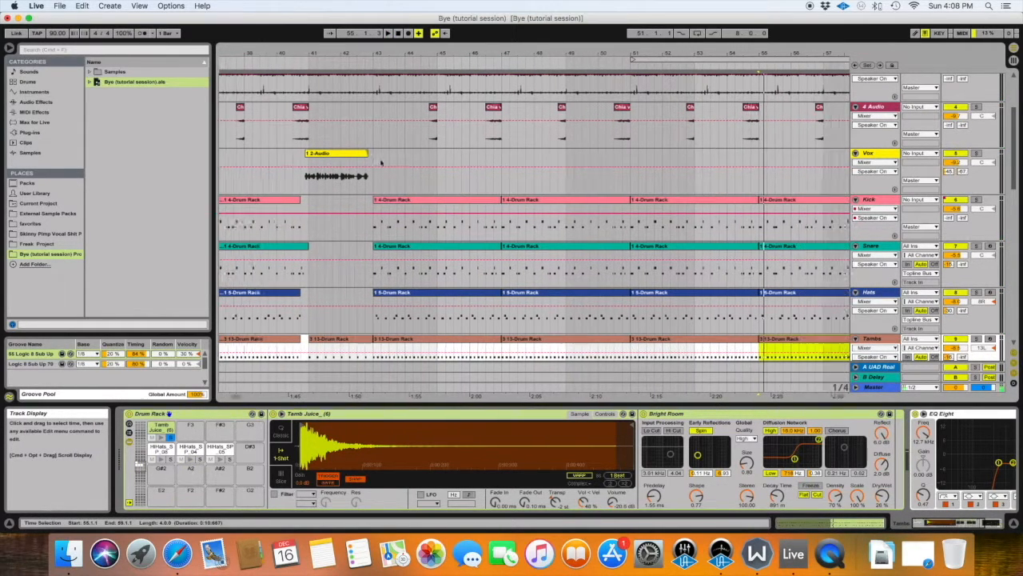
{"action": "left_click_drag", "start_coordinate": [654, 59], "coordinate": [396, 61]}
{"action": "scroll", "coordinate": [470, 245], "scroll_direction": "down", "scroll_amount": 1}
{"action": "scroll", "coordinate": [470, 246], "scroll_direction": "down", "scroll_amount": 10}
{"action": "scroll", "coordinate": [475, 240], "scroll_direction": "right", "scroll_amount": 3}
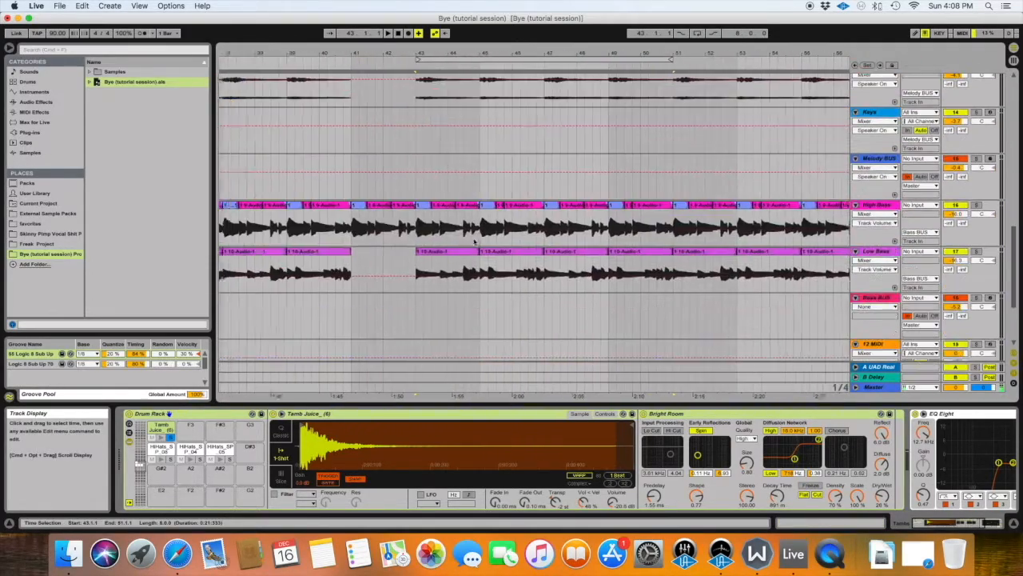
{"action": "scroll", "coordinate": [480, 234], "scroll_direction": "up", "scroll_amount": 15}
{"action": "scroll", "coordinate": [480, 232], "scroll_direction": "left", "scroll_amount": 2}
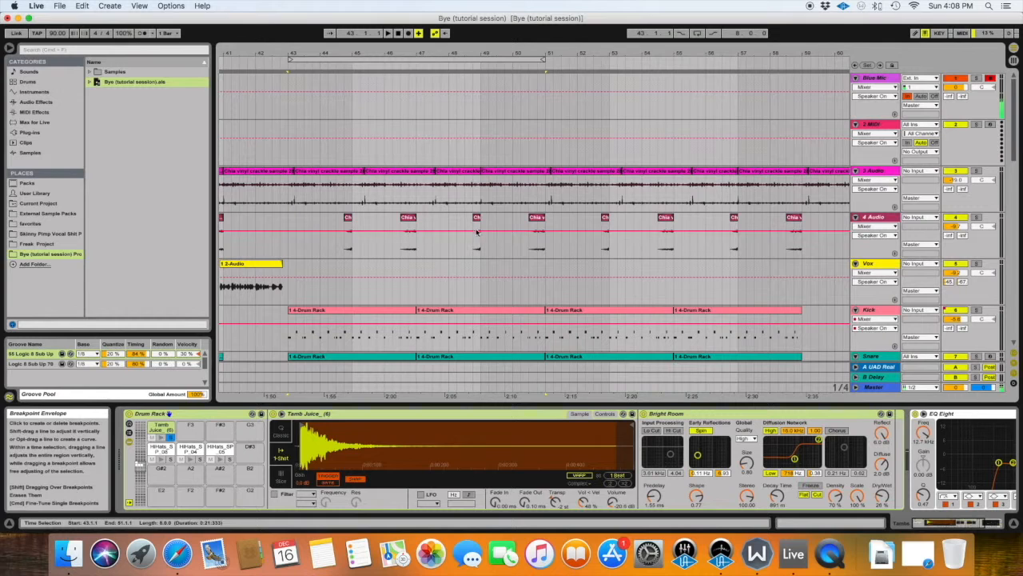
Move the loop to bars 51 to 59 and select the looped range.
{"action": "left_click_drag", "start_coordinate": [408, 58], "coordinate": [669, 59]}
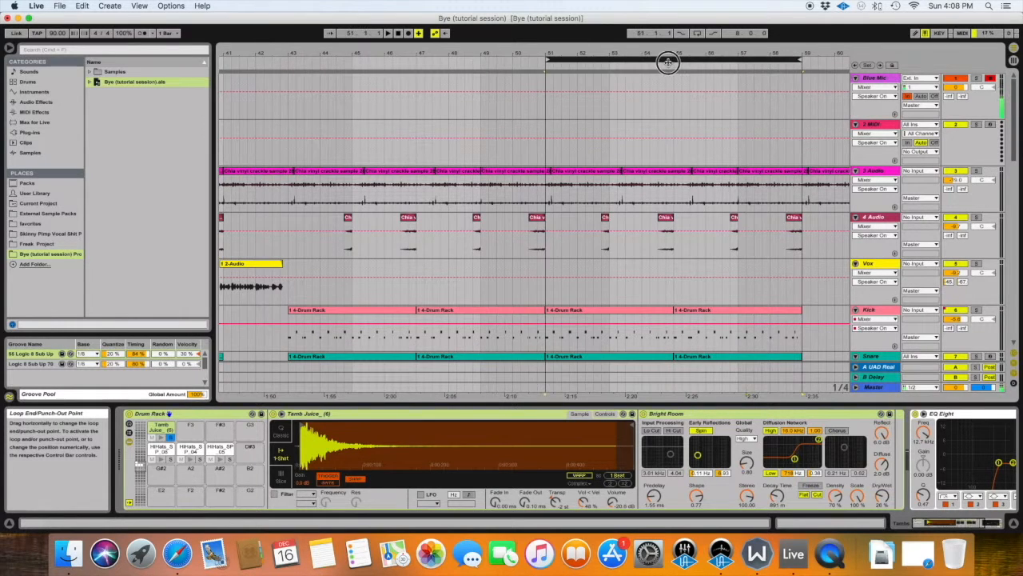
{"action": "scroll", "coordinate": [548, 155], "scroll_direction": "right", "scroll_amount": 6}
{"action": "scroll", "coordinate": [547, 151], "scroll_direction": "left", "scroll_amount": 1}
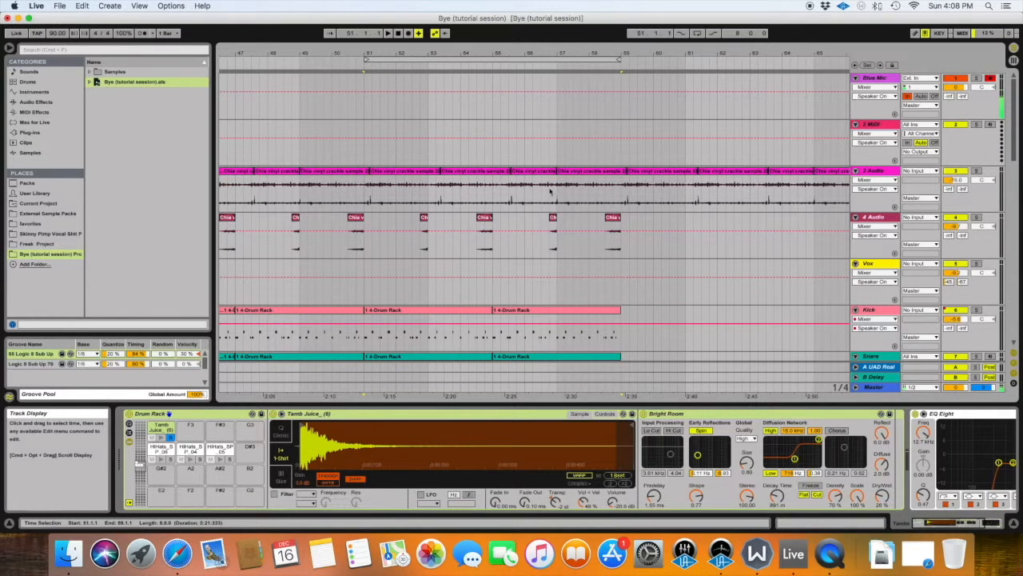
{"action": "left_click", "coordinate": [447, 58]}
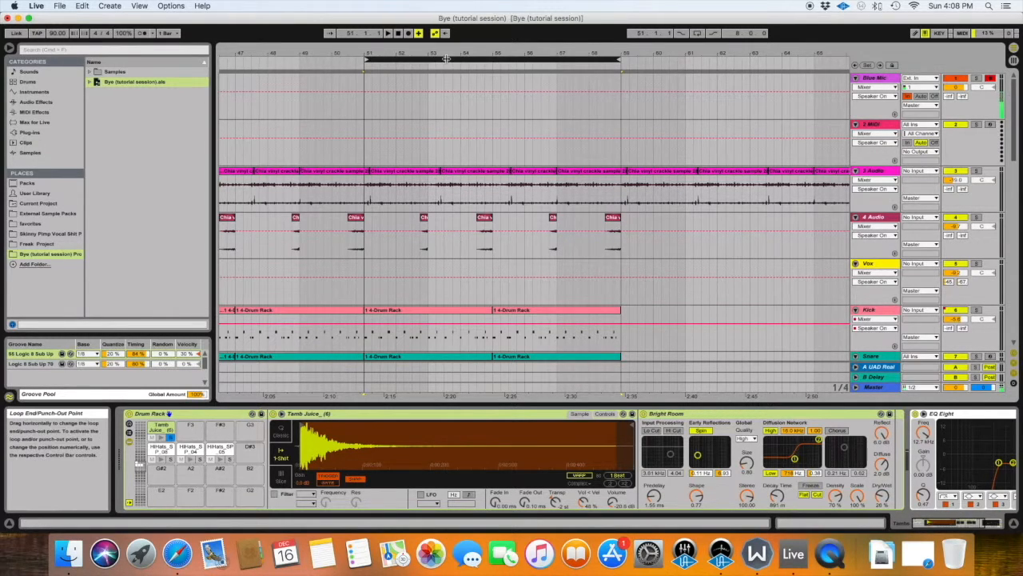
Delete the Tambs clips from bars 51 to 59.
{"action": "scroll", "coordinate": [463, 172], "scroll_direction": "down", "scroll_amount": 5}
{"action": "scroll", "coordinate": [464, 171], "scroll_direction": "up", "scroll_amount": 3}
{"action": "scroll", "coordinate": [463, 171], "scroll_direction": "up", "scroll_amount": 1}
{"action": "scroll", "coordinate": [464, 171], "scroll_direction": "down", "scroll_amount": 5}
{"action": "scroll", "coordinate": [464, 171], "scroll_direction": "up", "scroll_amount": 1}
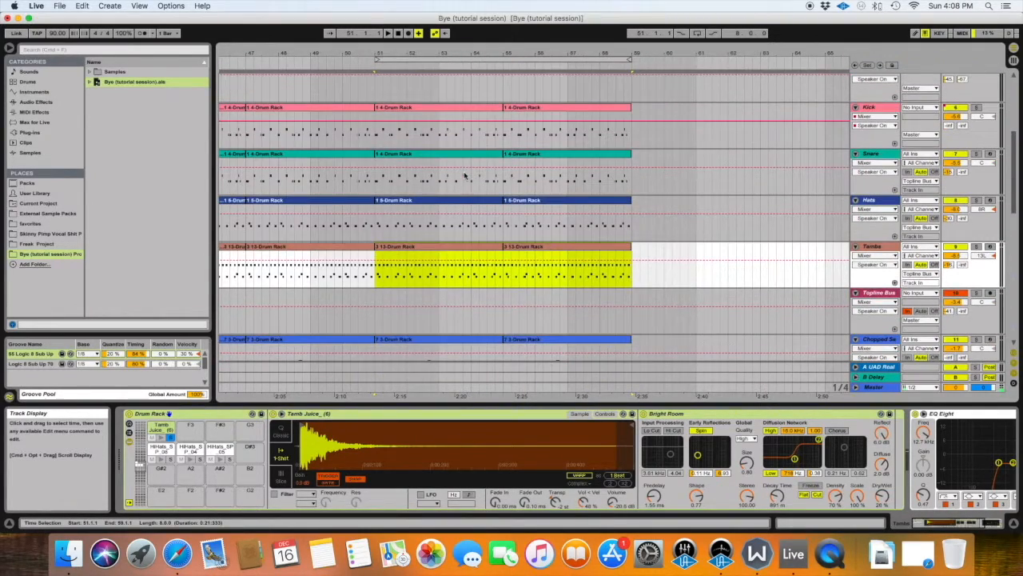
{"action": "scroll", "coordinate": [465, 174], "scroll_direction": "up", "scroll_amount": 1}
{"action": "scroll", "coordinate": [403, 114], "scroll_direction": "down", "scroll_amount": 3}
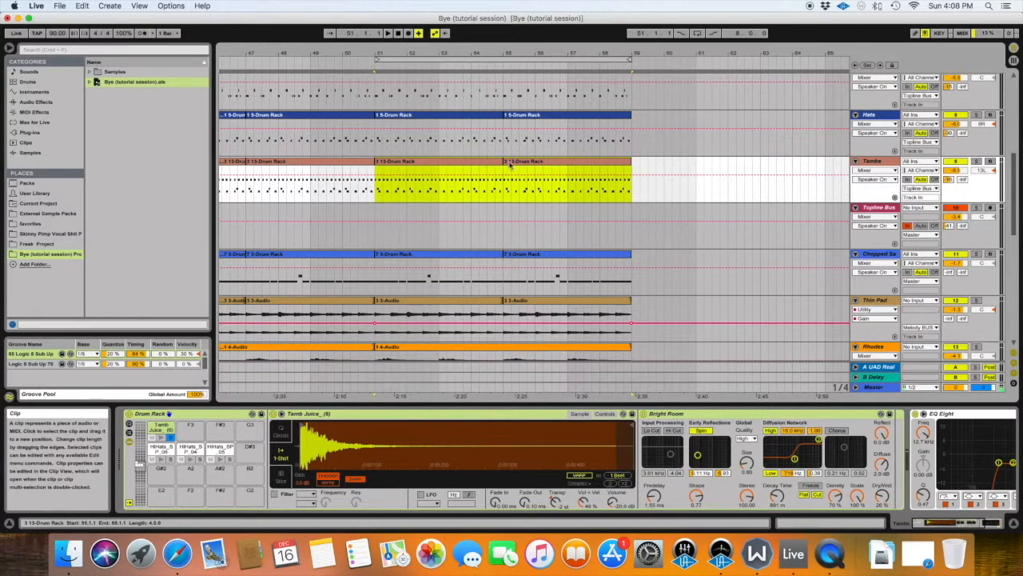
{"action": "left_click_drag", "start_coordinate": [640, 174], "coordinate": [378, 169]}
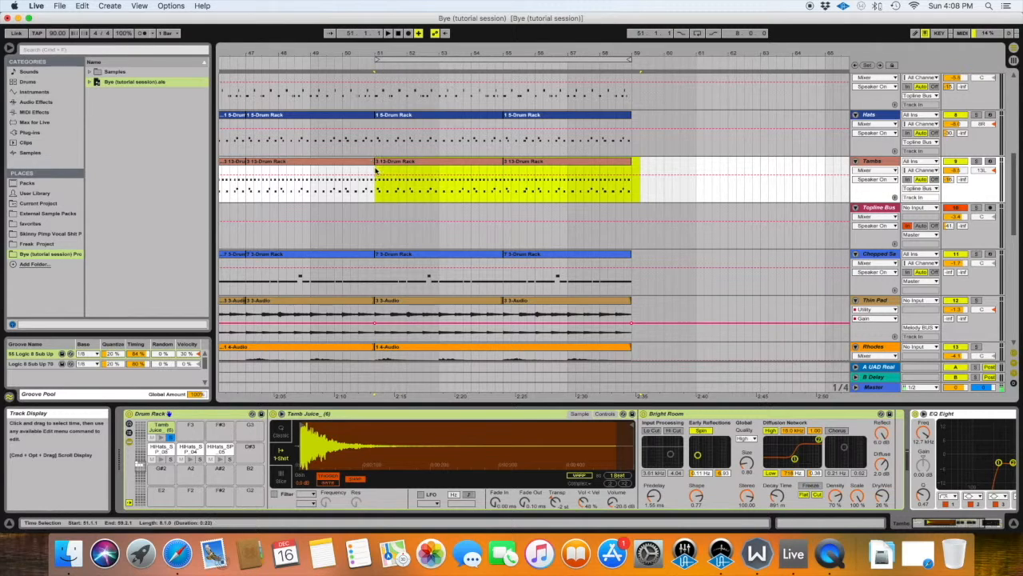
{"action": "key", "text": "Delete"}
Play the section from bar 51 and delete the Chopped Sample track's clips from bars 51 to 59.
{"action": "scroll", "coordinate": [436, 133], "scroll_direction": "up", "scroll_amount": 5}
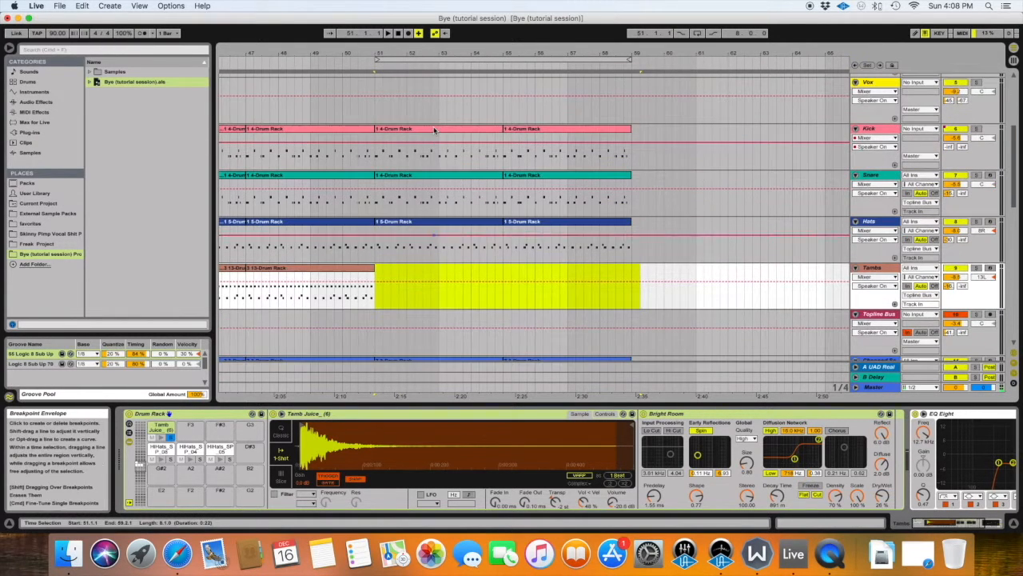
{"action": "left_click", "coordinate": [372, 134]}
{"action": "scroll", "coordinate": [588, 210], "scroll_direction": "down", "scroll_amount": 5}
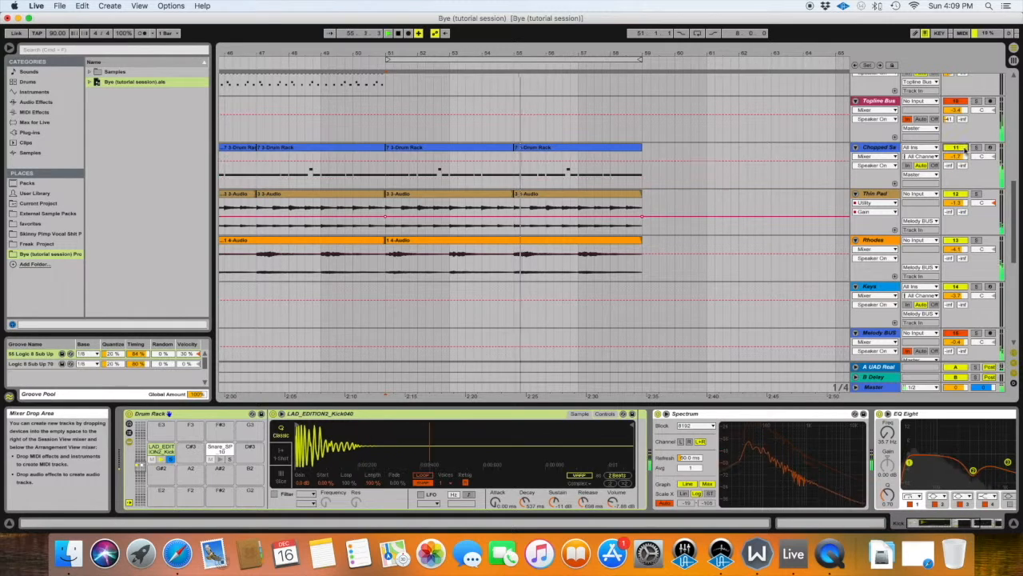
{"action": "left_click_drag", "start_coordinate": [645, 172], "coordinate": [383, 174]}
{"action": "key", "text": "Delete"}
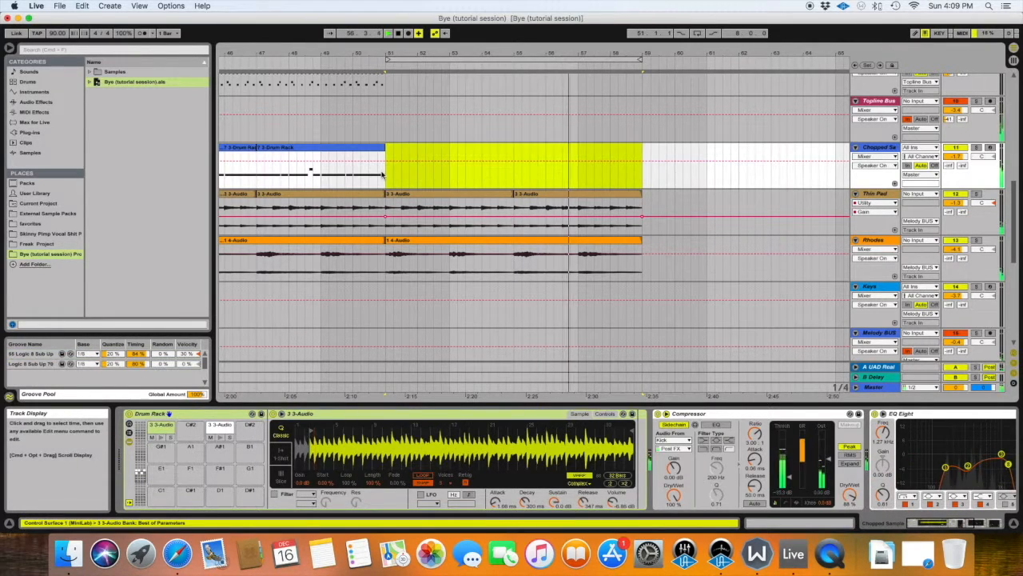
Turn on the arrangement loop for bars 51 to 59 and audition the section while reviewing the bass tracks.
{"action": "scroll", "coordinate": [512, 185], "scroll_direction": "down", "scroll_amount": 2}
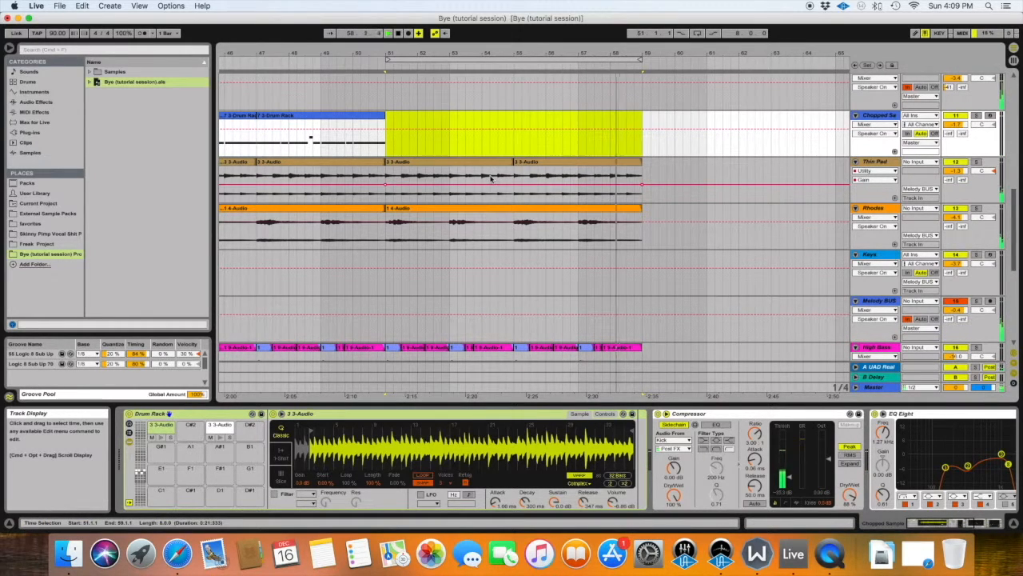
{"action": "left_click", "coordinate": [696, 32]}
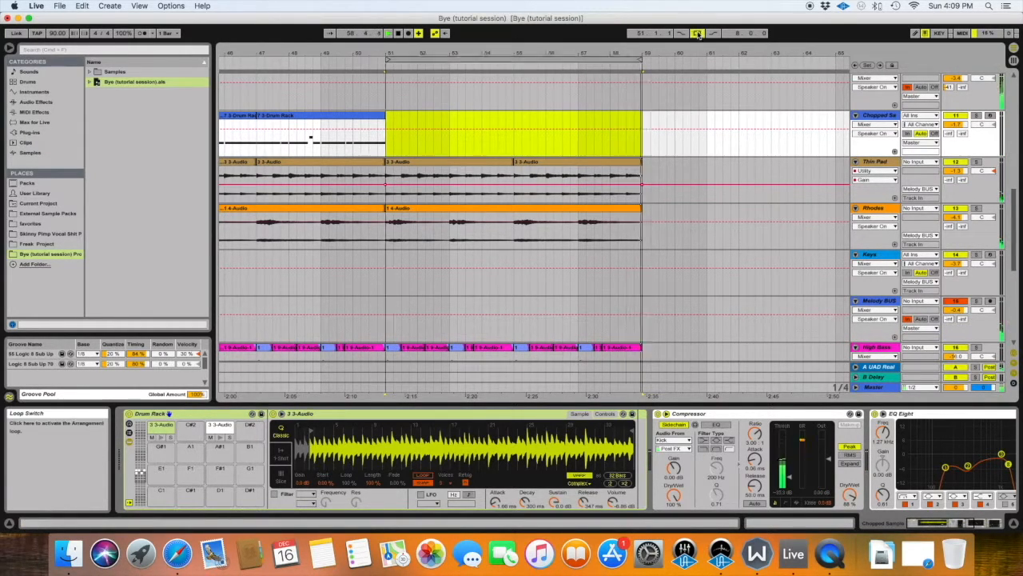
{"action": "scroll", "coordinate": [518, 176], "scroll_direction": "down", "scroll_amount": 8}
{"action": "scroll", "coordinate": [518, 176], "scroll_direction": "up", "scroll_amount": 3}
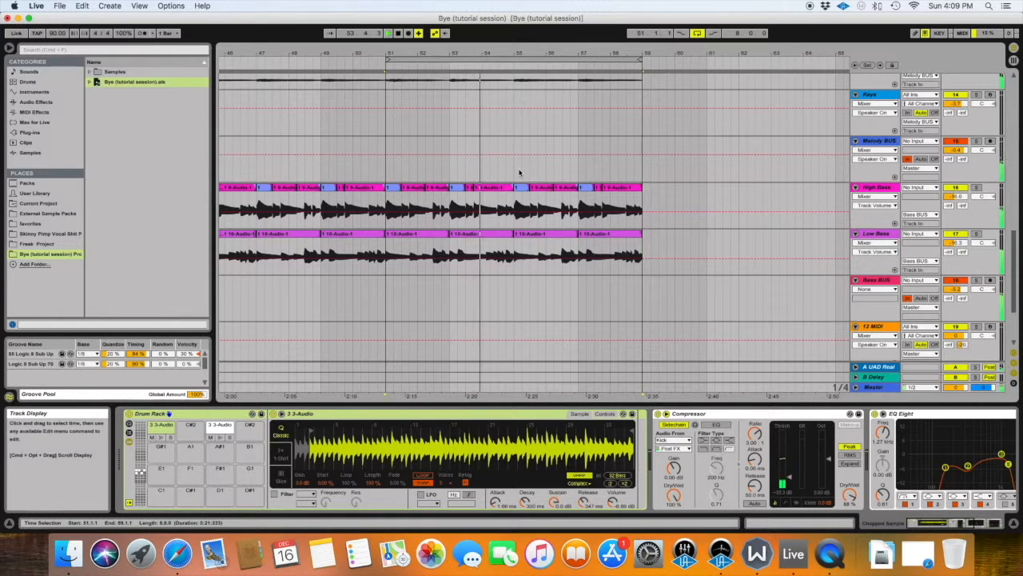
{"action": "scroll", "coordinate": [549, 139], "scroll_direction": "down", "scroll_amount": 1}
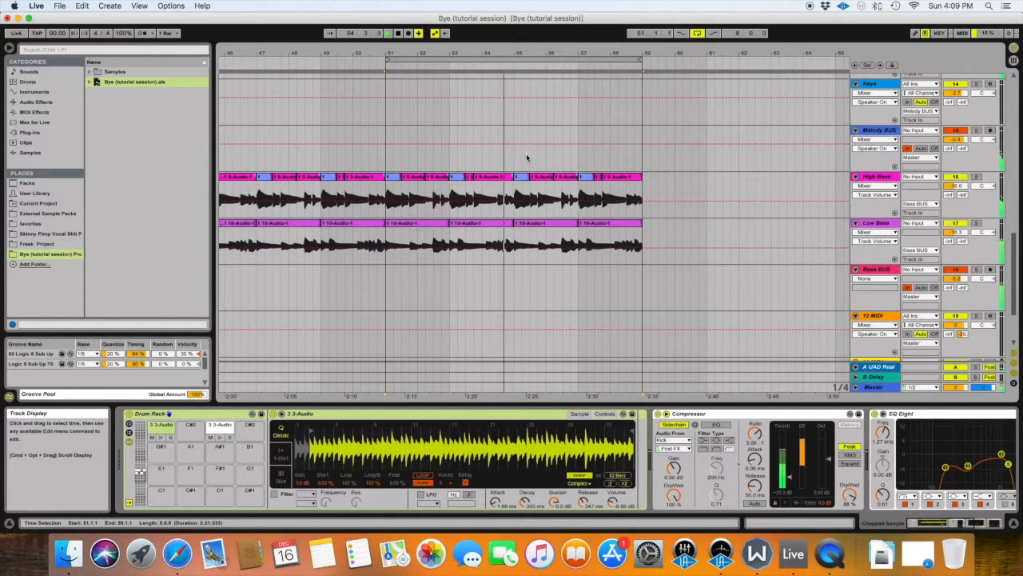
{"action": "scroll", "coordinate": [536, 153], "scroll_direction": "down", "scroll_amount": 8}
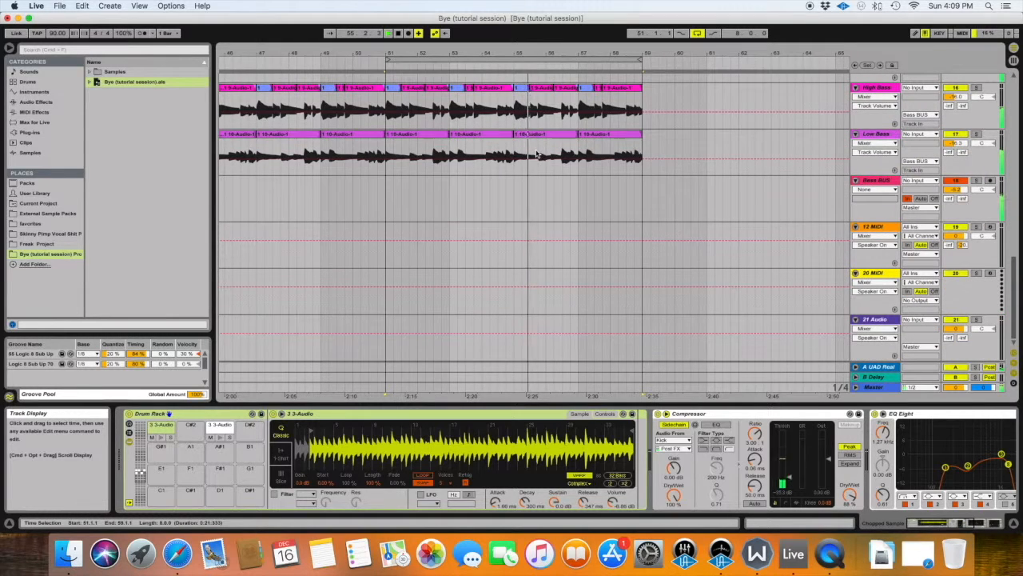
{"action": "scroll", "coordinate": [537, 154], "scroll_direction": "up", "scroll_amount": 10}
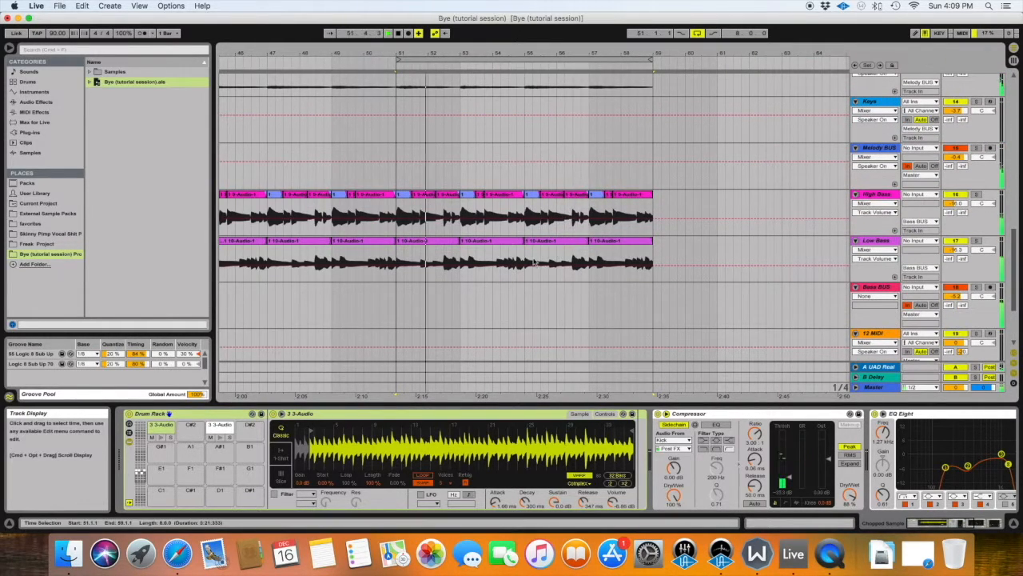
Stop playback, copy the existing eight-bar Keys part and paste it on the Keys track at bar 51.
{"action": "key", "text": "space"}
{"action": "scroll", "coordinate": [484, 288], "scroll_direction": "right", "scroll_amount": 20}
{"action": "scroll", "coordinate": [484, 287], "scroll_direction": "down", "scroll_amount": 10}
{"action": "scroll", "coordinate": [491, 288], "scroll_direction": "up", "scroll_amount": 13}
{"action": "scroll", "coordinate": [491, 287], "scroll_direction": "up", "scroll_amount": 8}
{"action": "left_click_drag", "start_coordinate": [229, 248], "coordinate": [481, 251]}
{"action": "scroll", "coordinate": [473, 253], "scroll_direction": "left", "scroll_amount": 20}
{"action": "left_click", "coordinate": [438, 291]}
{"action": "key", "text": "super+v"}
Play from bar 49 to audition the transition into the section with the pasted Keys part.
{"action": "left_click", "coordinate": [259, 116]}
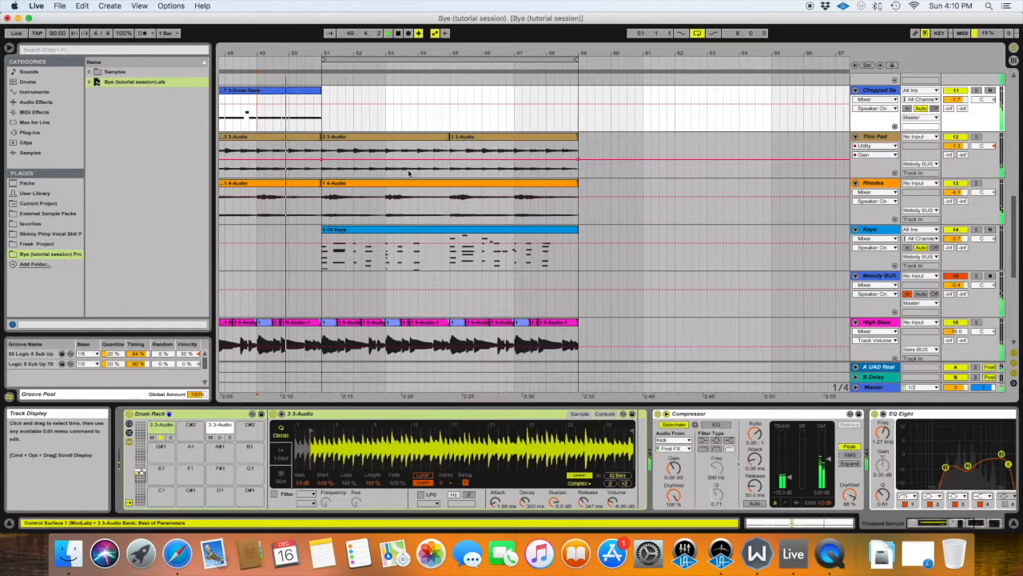
{"action": "scroll", "coordinate": [408, 172], "scroll_direction": "right", "scroll_amount": 4}
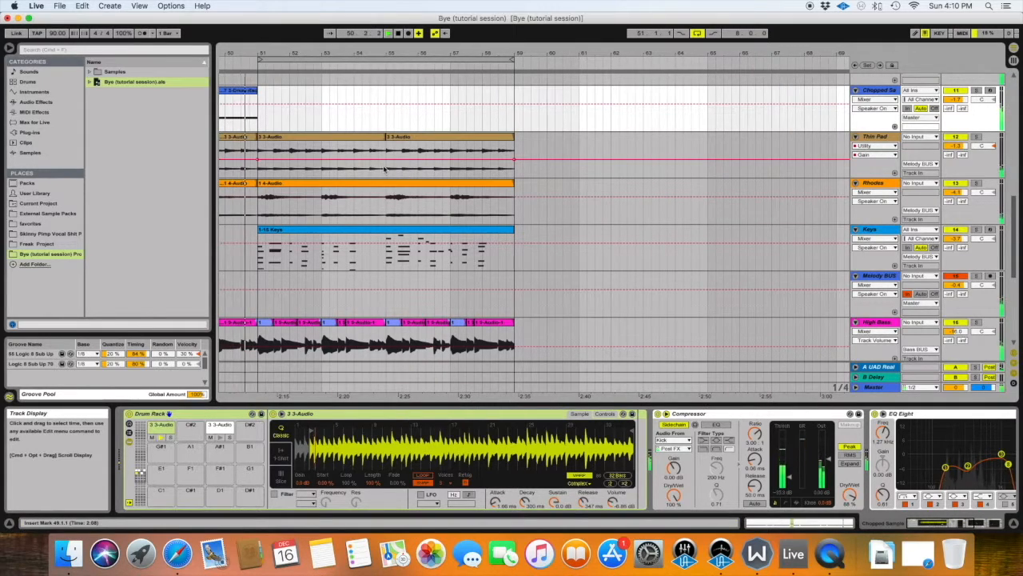
{"action": "scroll", "coordinate": [384, 168], "scroll_direction": "down", "scroll_amount": 3}
{"action": "scroll", "coordinate": [384, 168], "scroll_direction": "left", "scroll_amount": 2}
{"action": "scroll", "coordinate": [383, 168], "scroll_direction": "up", "scroll_amount": 10}
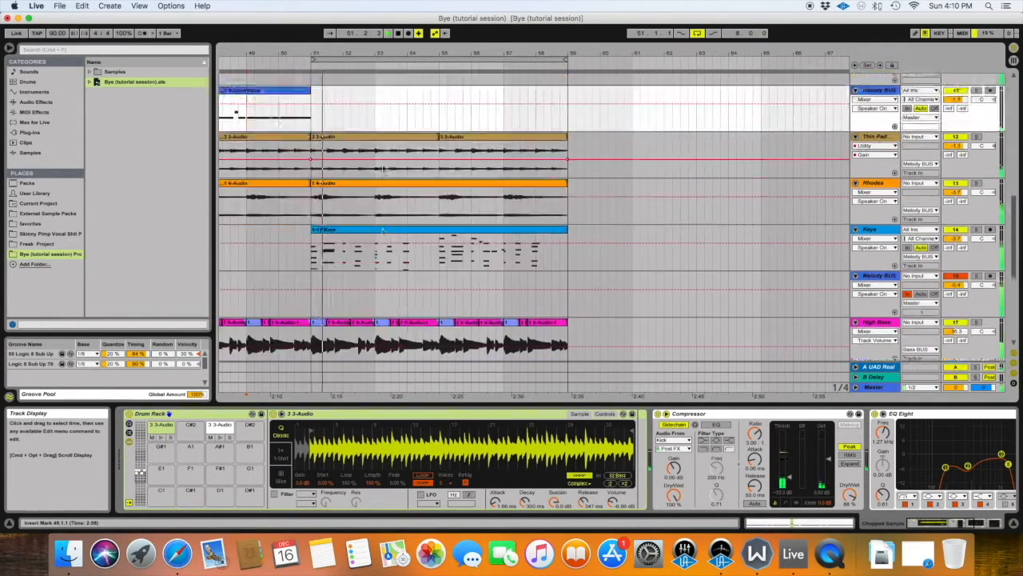
{"action": "scroll", "coordinate": [383, 168], "scroll_direction": "down", "scroll_amount": 10}
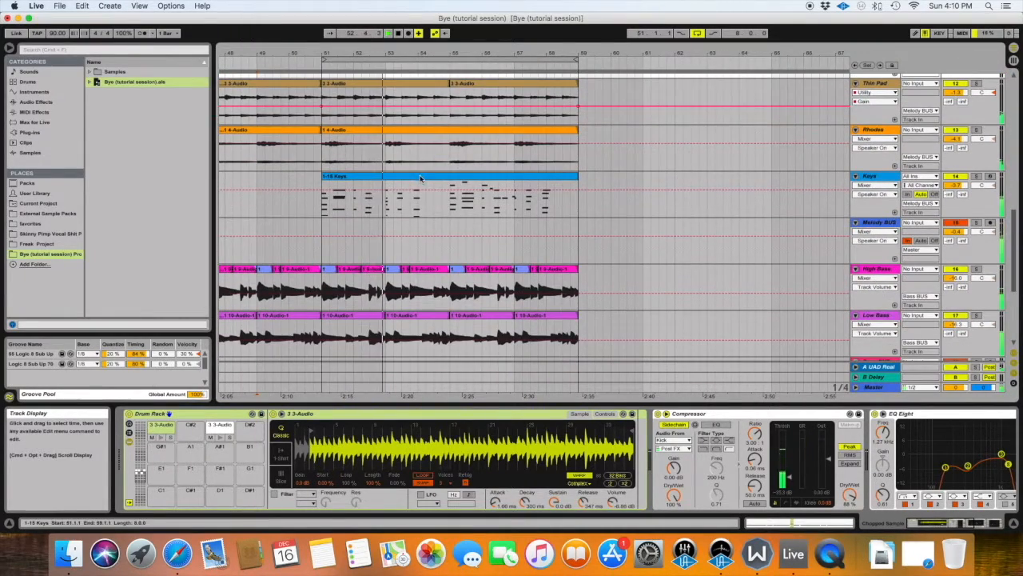
{"action": "scroll", "coordinate": [421, 177], "scroll_direction": "up", "scroll_amount": 3}
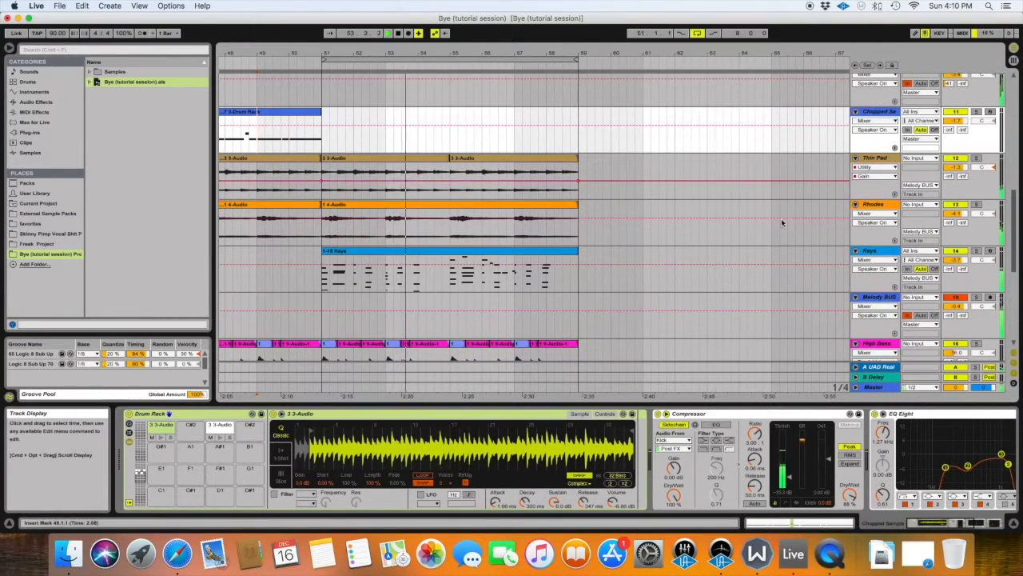
Delete the Rhodes clip from bars 51 to 59.
{"action": "scroll", "coordinate": [782, 223], "scroll_direction": "up", "scroll_amount": 1}
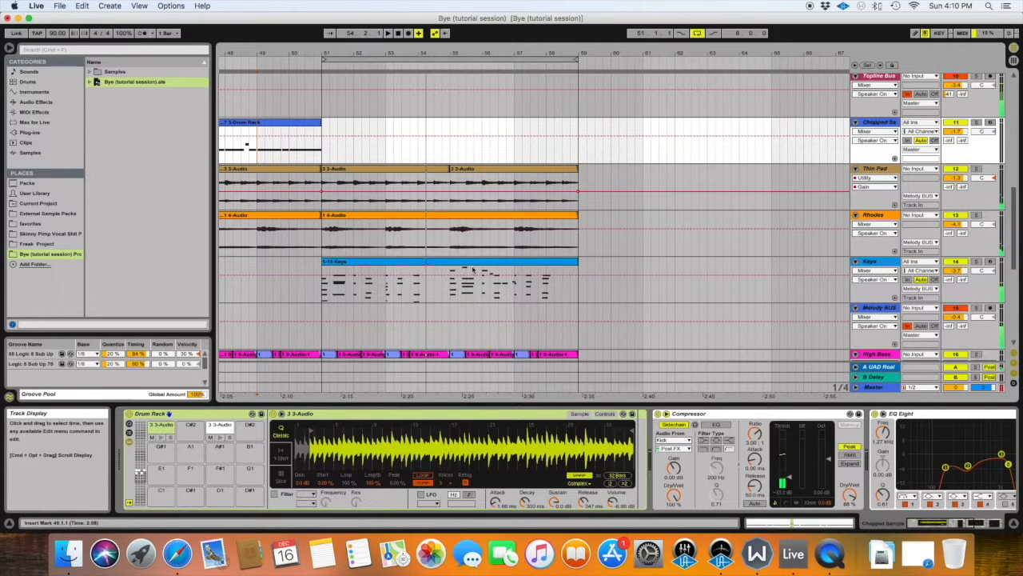
{"action": "left_click", "coordinate": [469, 218]}
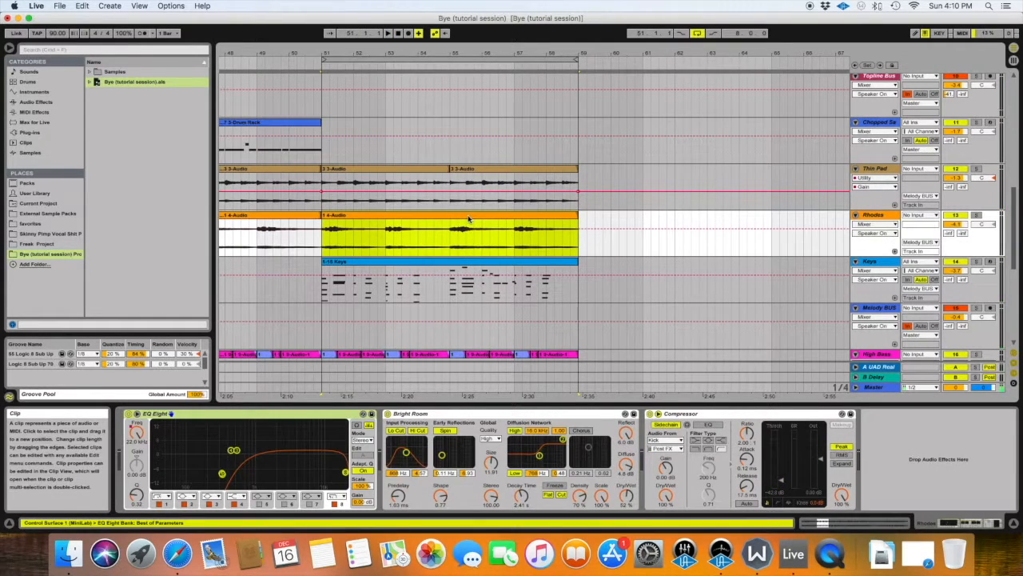
{"action": "key", "text": "Delete"}
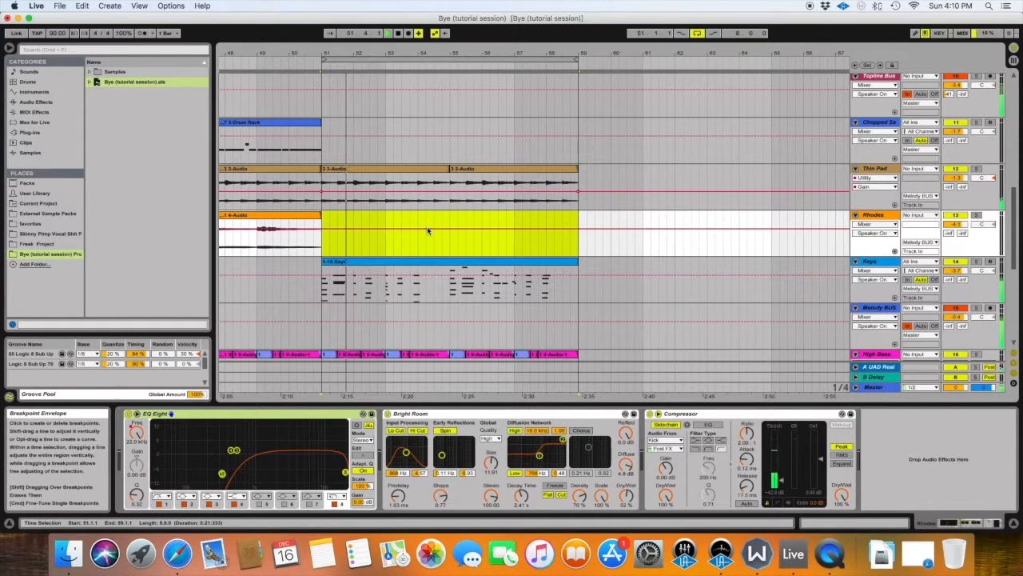
Play the looped section from bar 51 without the Rhodes and review the remaining parts.
{"action": "scroll", "coordinate": [428, 230], "scroll_direction": "down", "scroll_amount": 2}
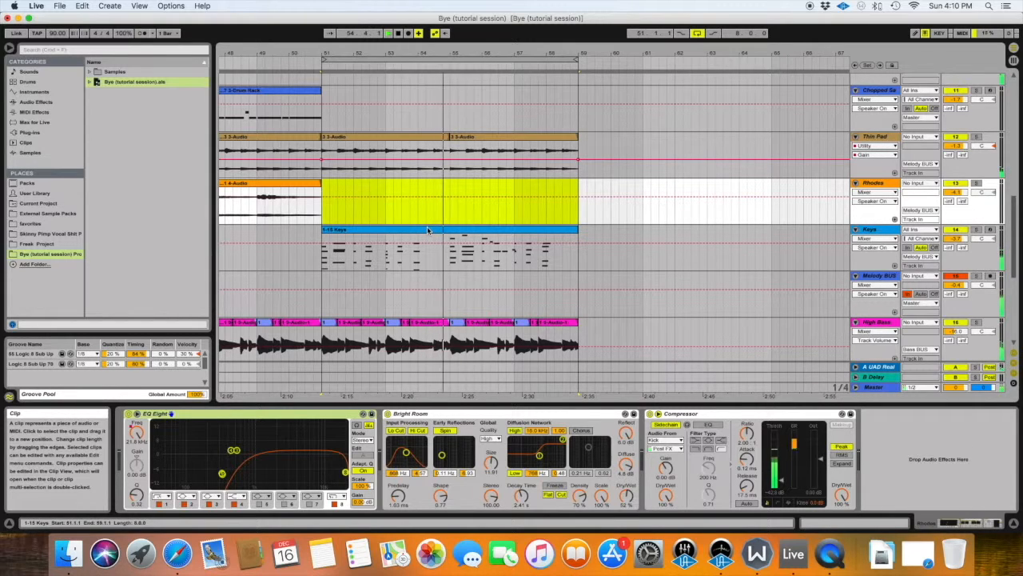
{"action": "left_click", "coordinate": [322, 213]}
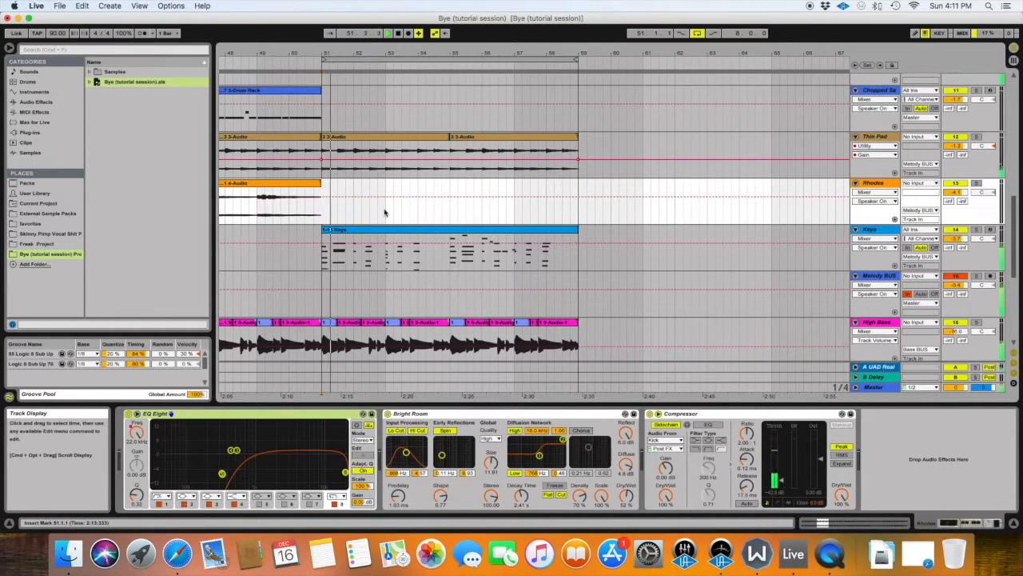
{"action": "scroll", "coordinate": [385, 213], "scroll_direction": "down", "scroll_amount": 5}
{"action": "scroll", "coordinate": [384, 213], "scroll_direction": "up", "scroll_amount": 8}
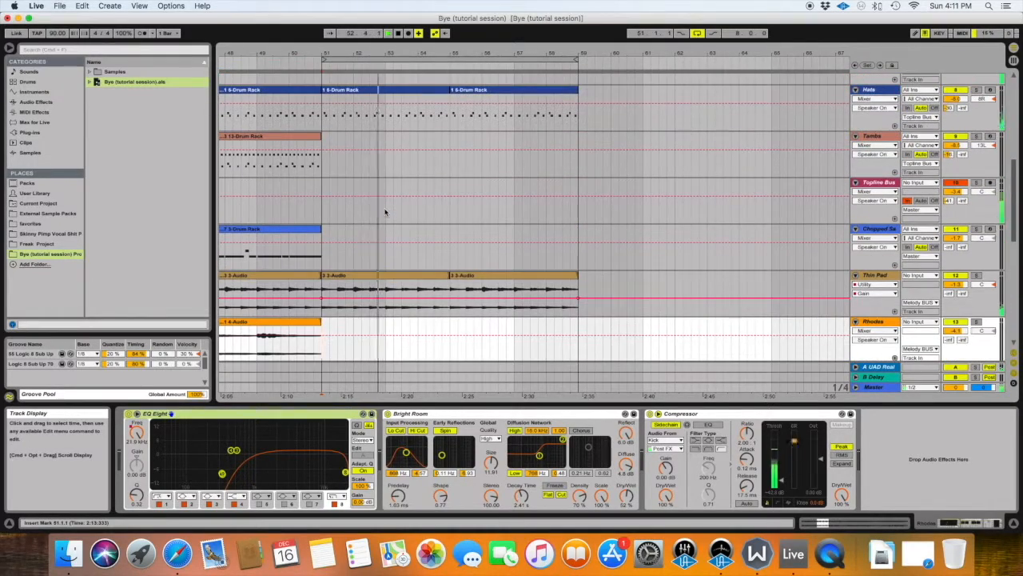
Remove the Hats clips from bars 51 to 59.
{"action": "scroll", "coordinate": [385, 213], "scroll_direction": "up", "scroll_amount": 8}
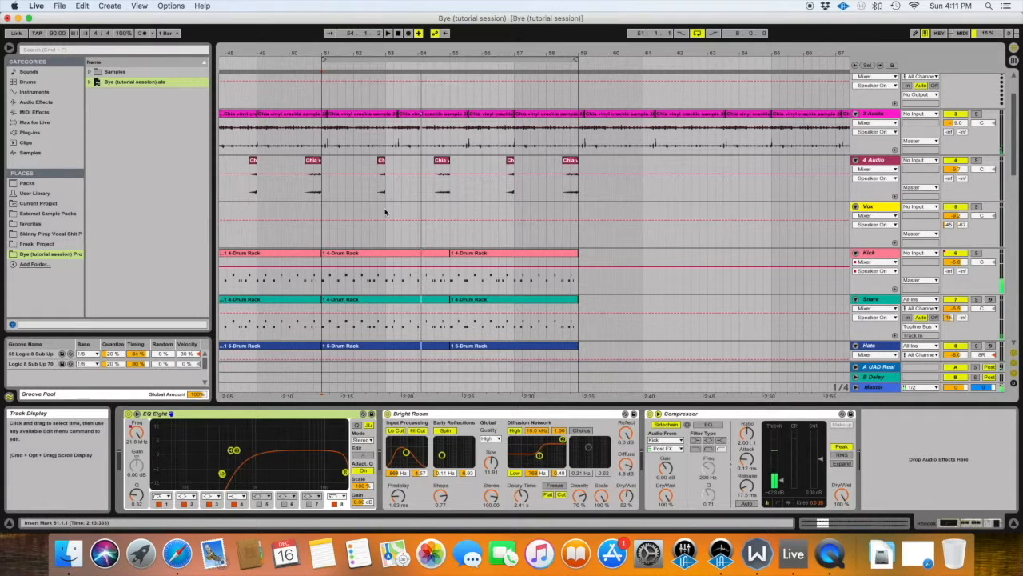
{"action": "scroll", "coordinate": [385, 212], "scroll_direction": "down", "scroll_amount": 6}
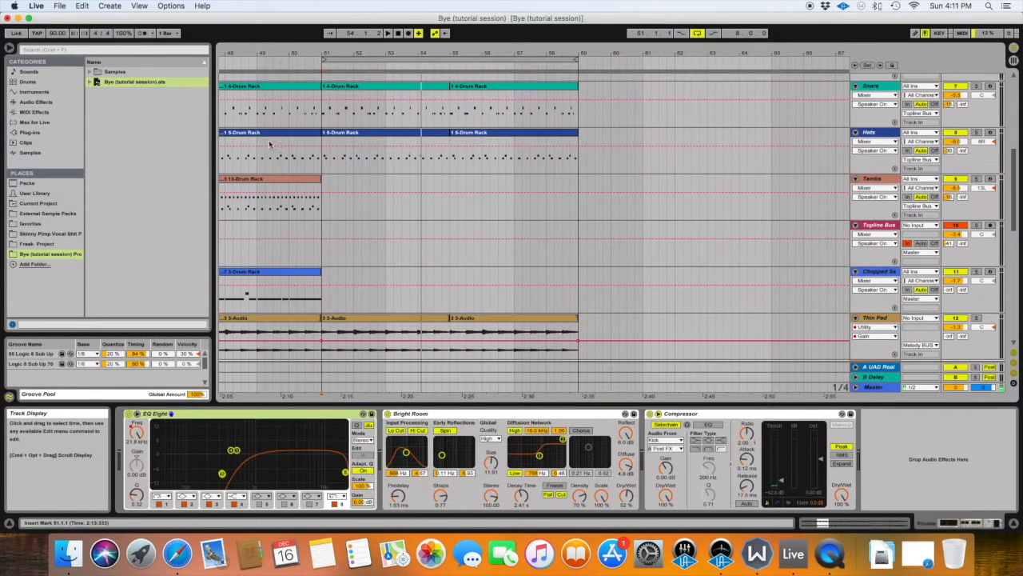
{"action": "left_click_drag", "start_coordinate": [324, 167], "coordinate": [576, 157]}
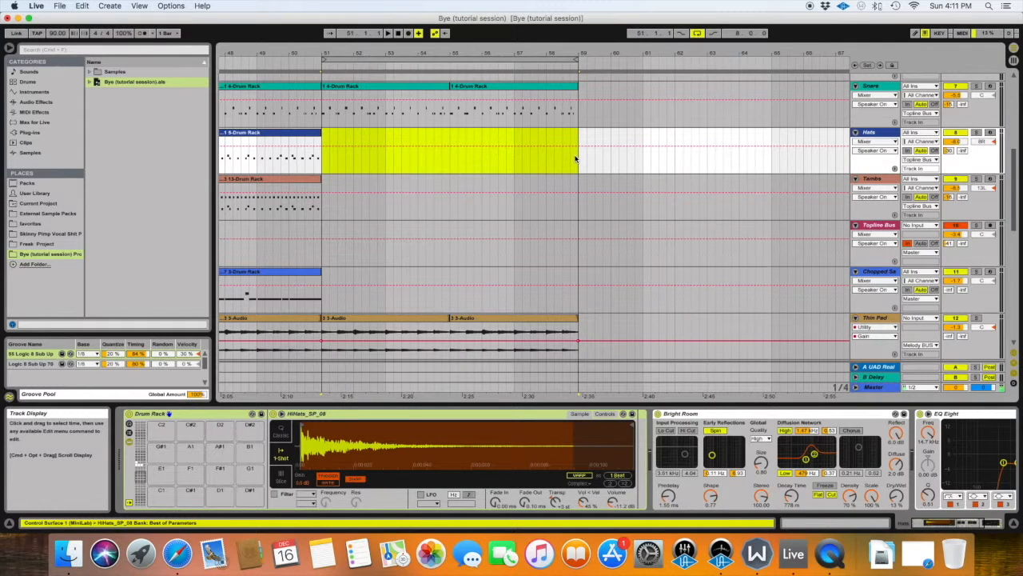
Select the High Bass clips from bars 51 to 59 and delete them.
{"action": "scroll", "coordinate": [391, 232], "scroll_direction": "down", "scroll_amount": 5}
{"action": "scroll", "coordinate": [370, 278], "scroll_direction": "down", "scroll_amount": 3}
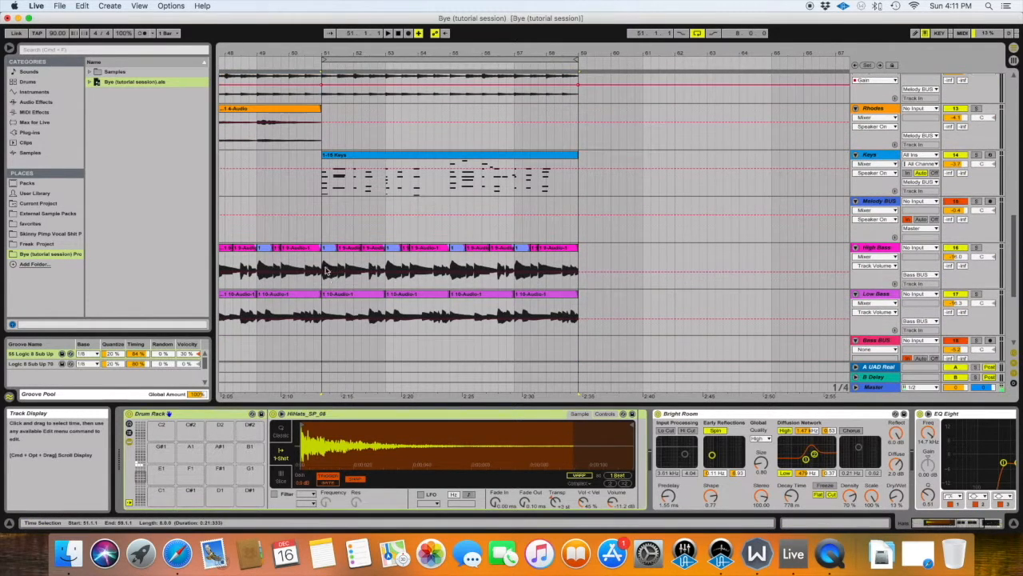
{"action": "left_click_drag", "start_coordinate": [324, 261], "coordinate": [579, 270]}
{"action": "scroll", "coordinate": [579, 270], "scroll_direction": "right", "scroll_amount": 2}
{"action": "key", "text": "Delete"}
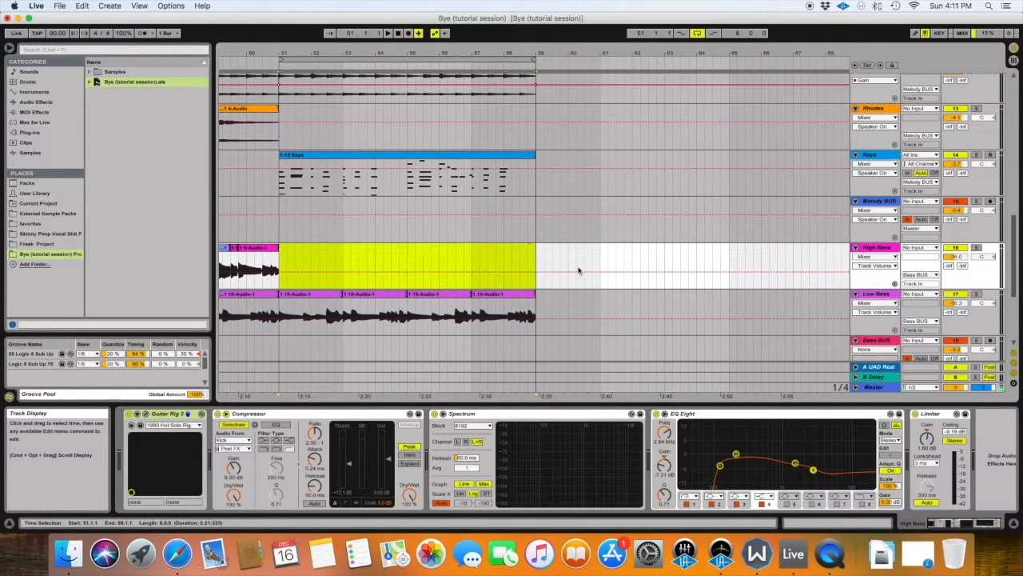
Play the loop over bars 51 to 59 and review all tracks with the Hats and High Bass removed.
{"action": "scroll", "coordinate": [529, 268], "scroll_direction": "up", "scroll_amount": 2}
{"action": "key", "text": "space"}
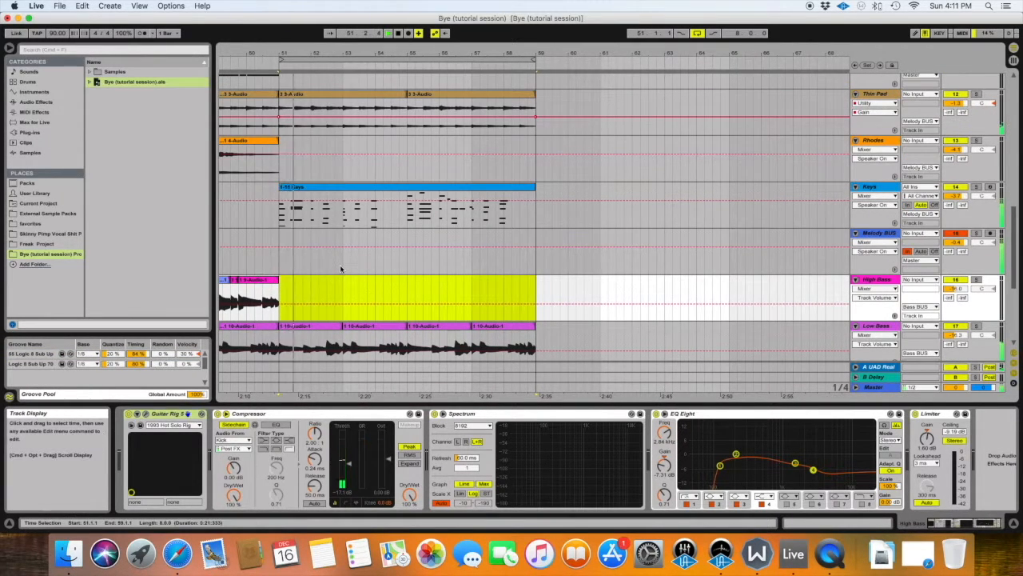
{"action": "scroll", "coordinate": [341, 268], "scroll_direction": "down", "scroll_amount": 1}
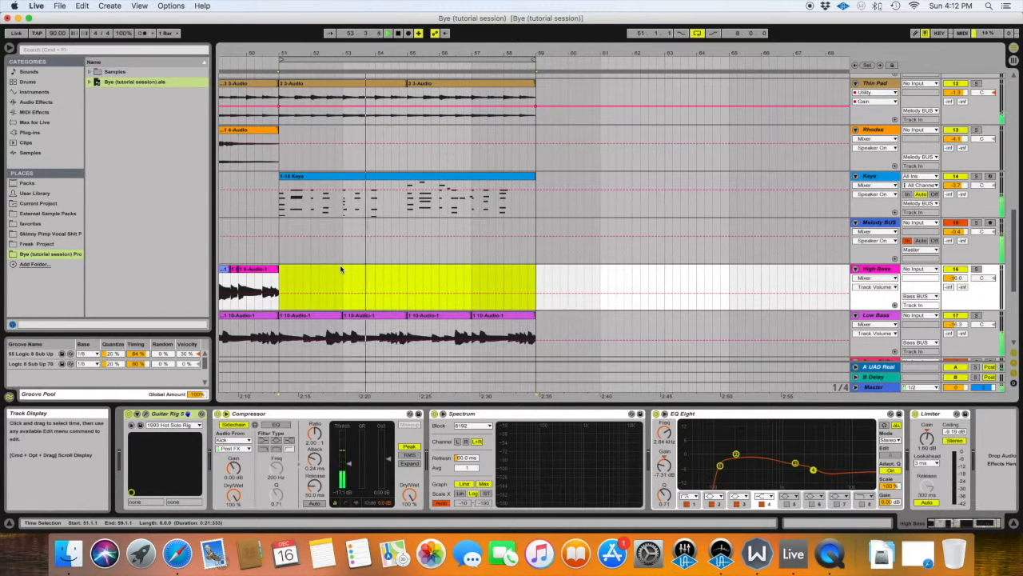
{"action": "scroll", "coordinate": [340, 269], "scroll_direction": "up", "scroll_amount": 10}
{"action": "scroll", "coordinate": [341, 268], "scroll_direction": "up", "scroll_amount": 3}
{"action": "scroll", "coordinate": [340, 269], "scroll_direction": "down", "scroll_amount": 8}
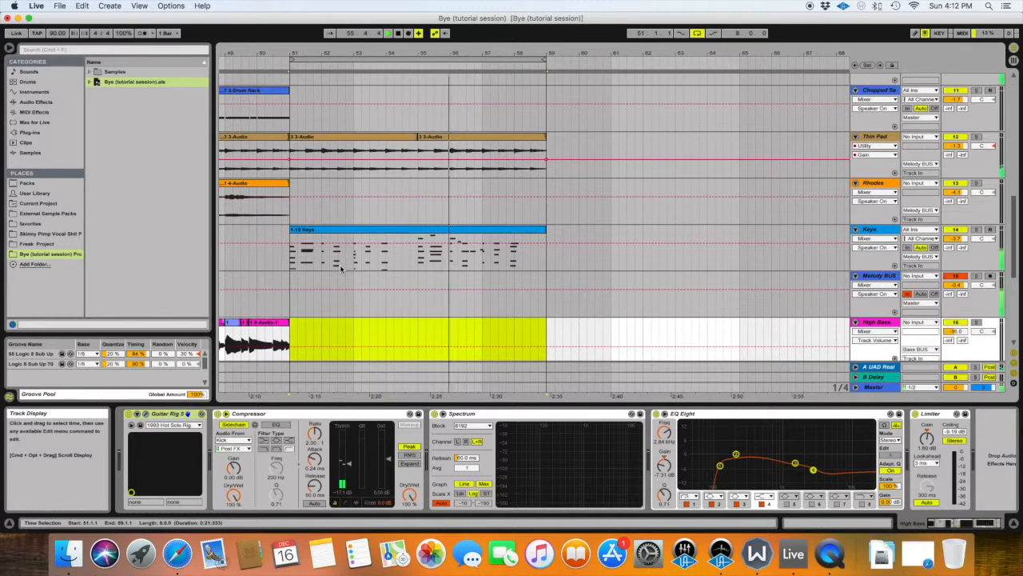
{"action": "scroll", "coordinate": [341, 268], "scroll_direction": "down", "scroll_amount": 3}
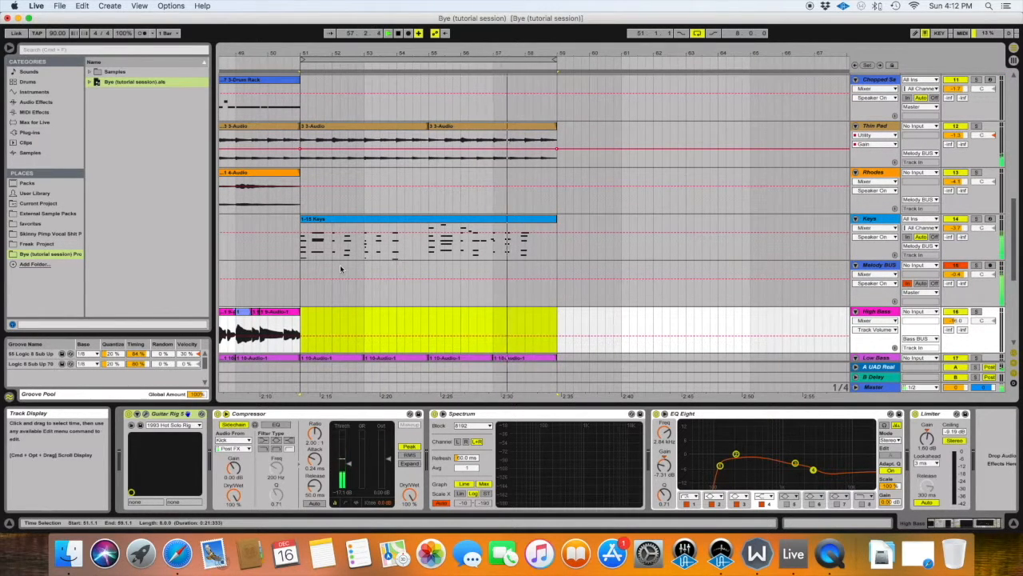
{"action": "scroll", "coordinate": [340, 265], "scroll_direction": "up", "scroll_amount": 10}
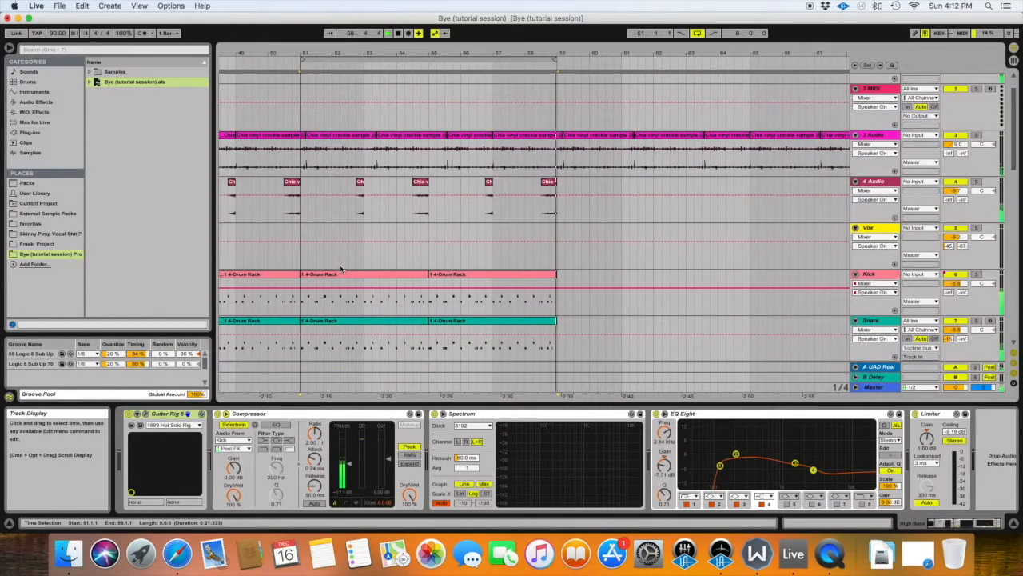
{"action": "scroll", "coordinate": [339, 269], "scroll_direction": "down", "scroll_amount": 10}
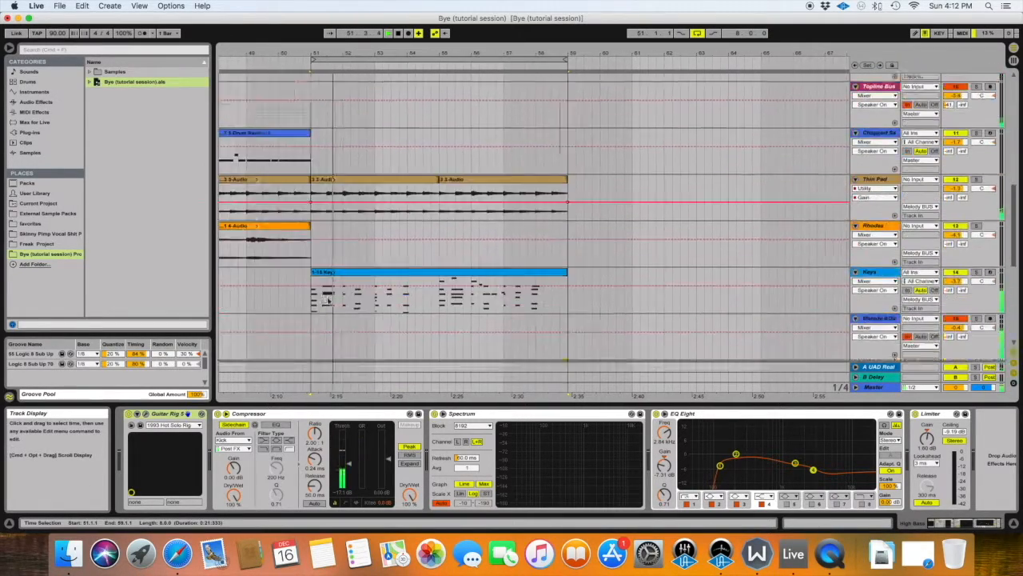
{"action": "scroll", "coordinate": [336, 300], "scroll_direction": "down", "scroll_amount": 3}
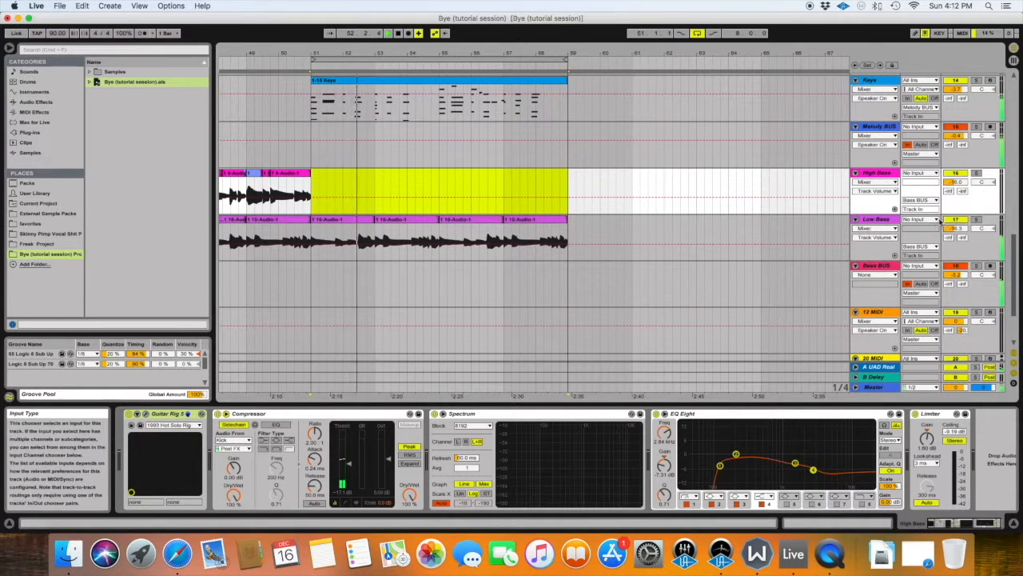
Audition the loop over bars 51 to 59 with the Low Bass track muted.
{"action": "left_click", "coordinate": [954, 220]}
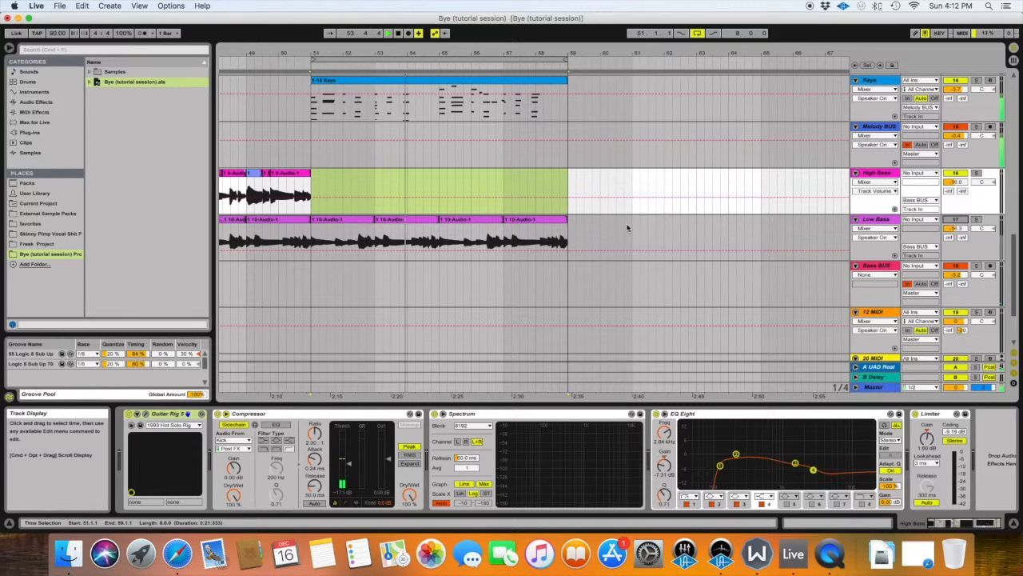
{"action": "scroll", "coordinate": [810, 217], "scroll_direction": "left", "scroll_amount": 1}
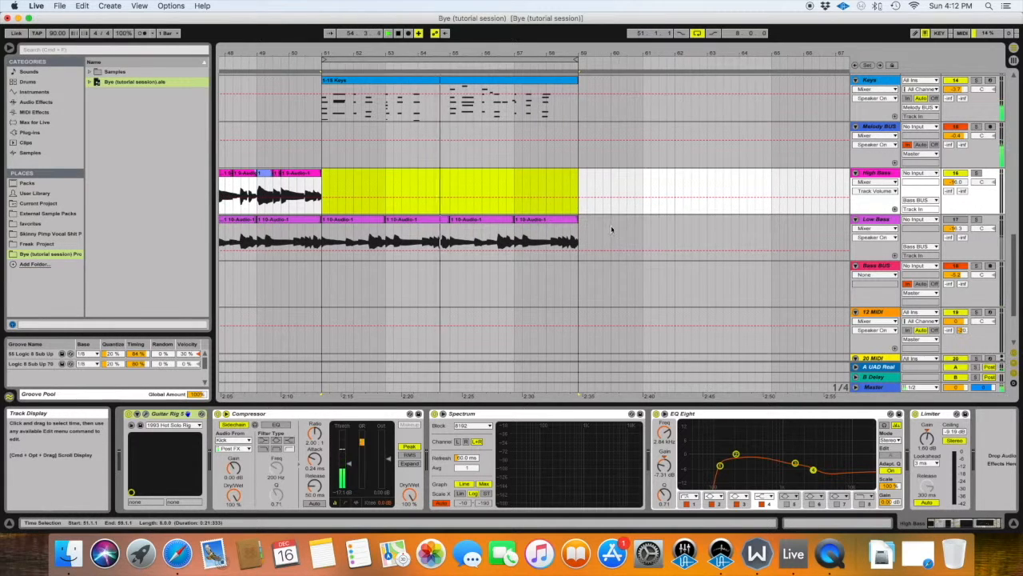
{"action": "scroll", "coordinate": [386, 246], "scroll_direction": "left", "scroll_amount": 10}
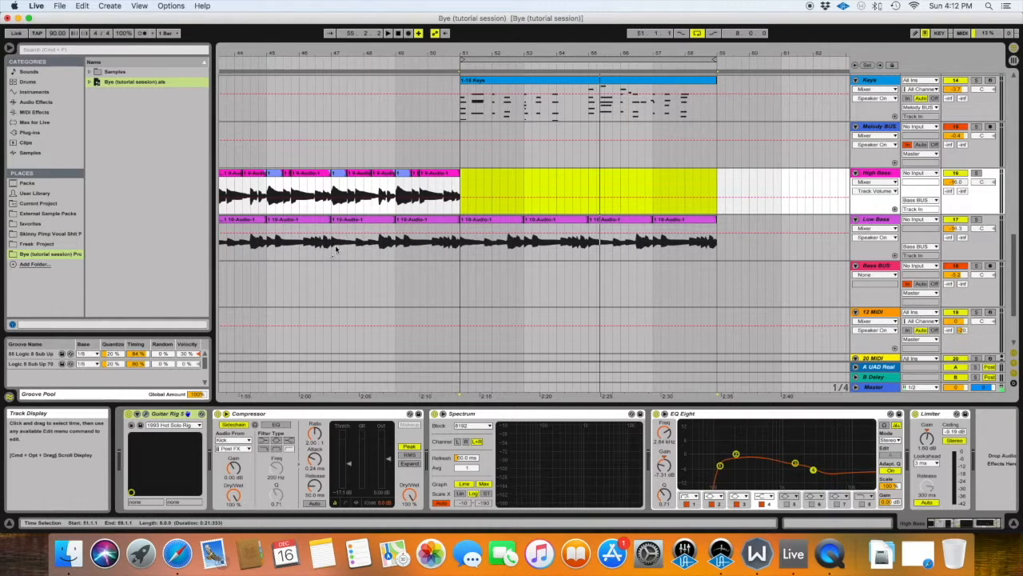
Select the Low Bass clips from bars 51 to 59 and delete them.
{"action": "left_click_drag", "start_coordinate": [469, 251], "coordinate": [703, 254]}
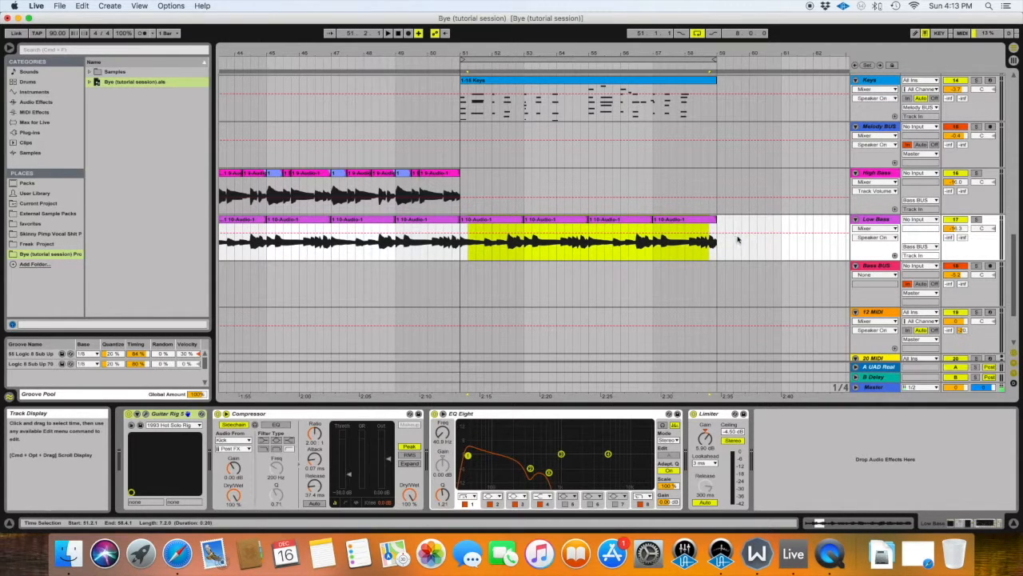
{"action": "left_click_drag", "start_coordinate": [717, 246], "coordinate": [451, 243]}
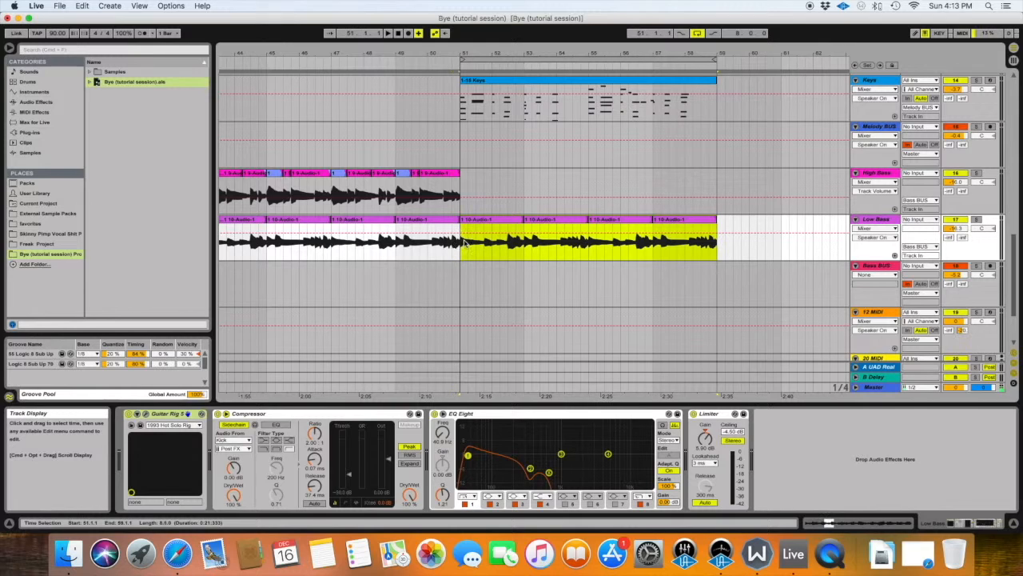
{"action": "key", "text": "Delete"}
Play the arrangement from bar 47 into the stripped-down section and review the remaining drum and audio tracks.
{"action": "left_click", "coordinate": [342, 246]}
{"action": "key", "text": "space"}
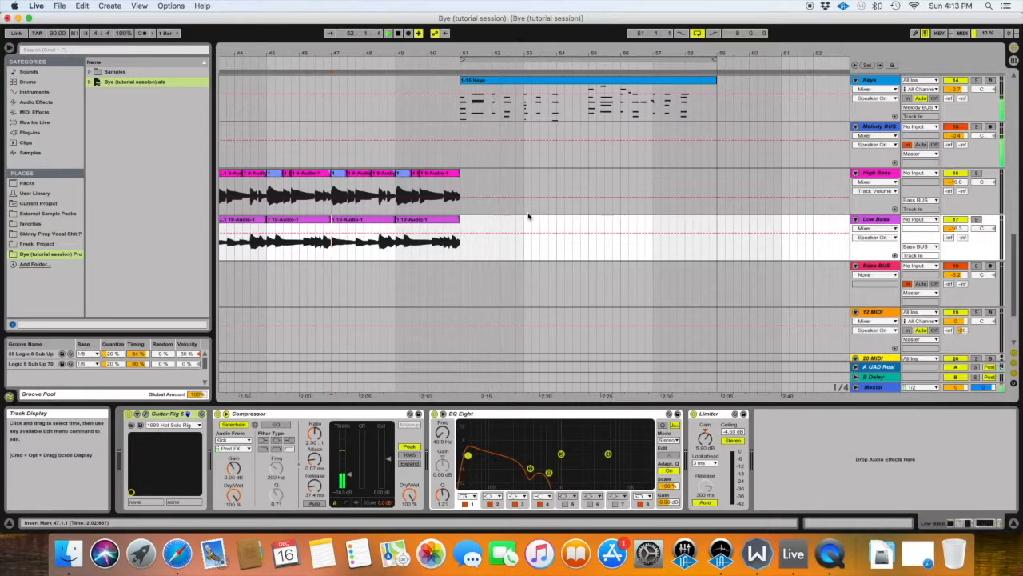
{"action": "scroll", "coordinate": [528, 215], "scroll_direction": "up", "scroll_amount": 8}
{"action": "scroll", "coordinate": [528, 216], "scroll_direction": "up", "scroll_amount": 5}
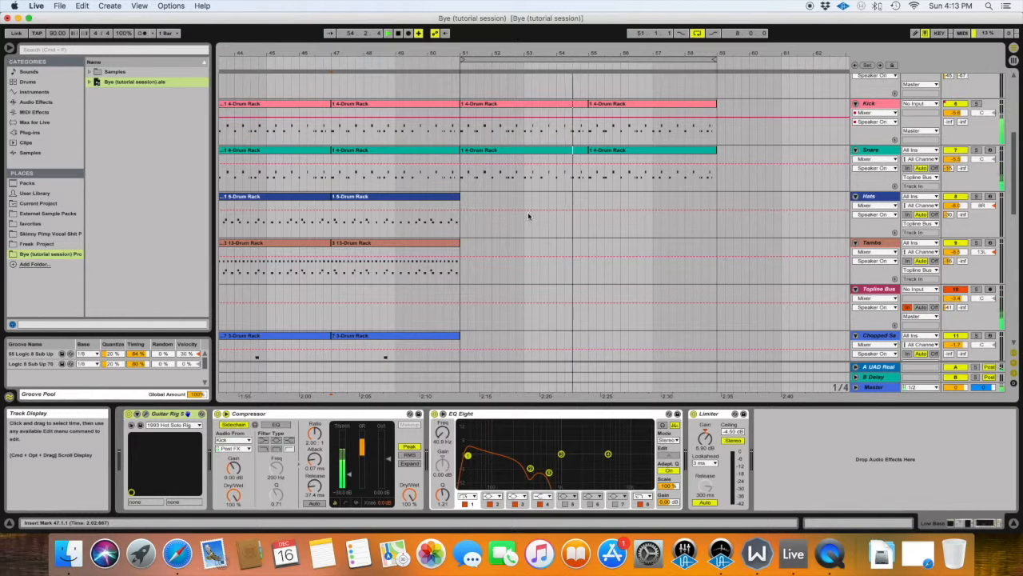
{"action": "scroll", "coordinate": [539, 218], "scroll_direction": "up", "scroll_amount": 4}
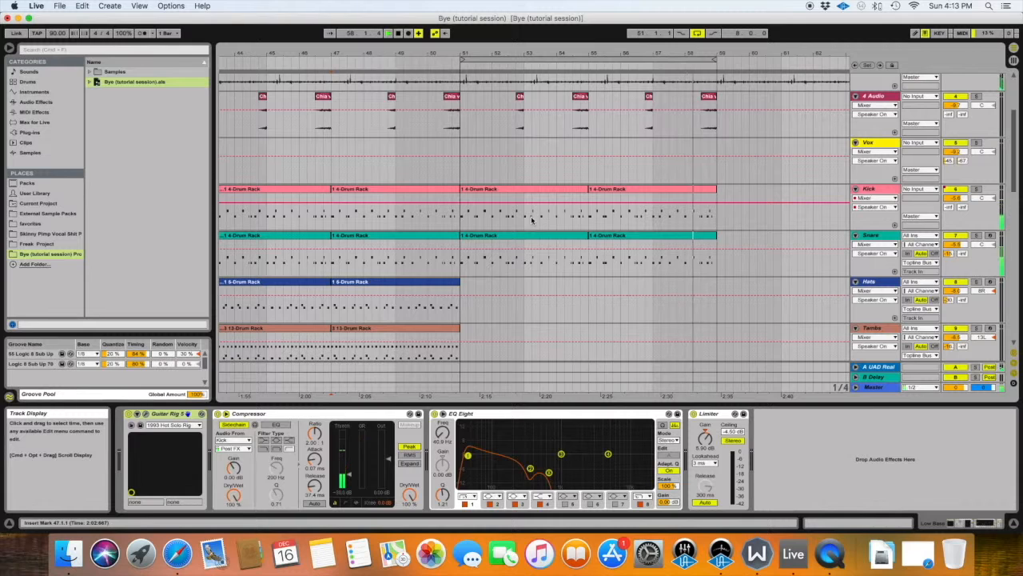
Remove the Kick and Snare parts from the section's final bar, between bars 58 and 59.
{"action": "left_click_drag", "start_coordinate": [730, 230], "coordinate": [680, 231]}
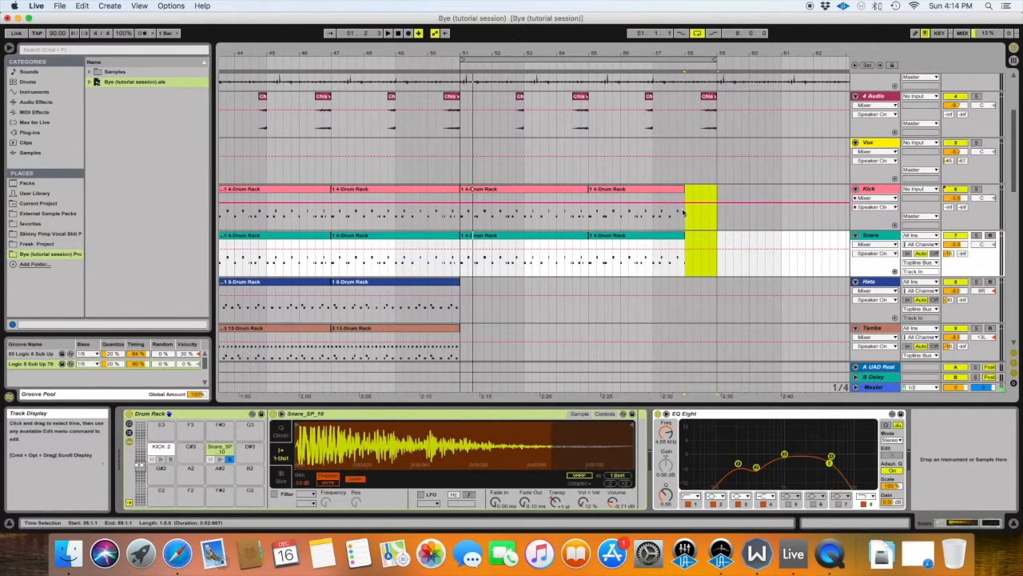
{"action": "scroll", "coordinate": [691, 214], "scroll_direction": "up", "scroll_amount": 2}
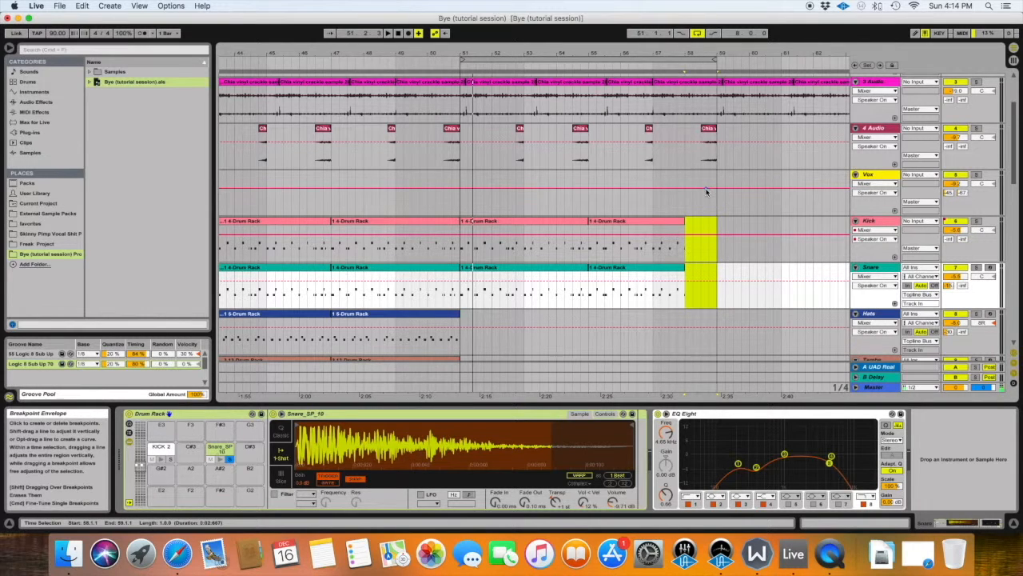